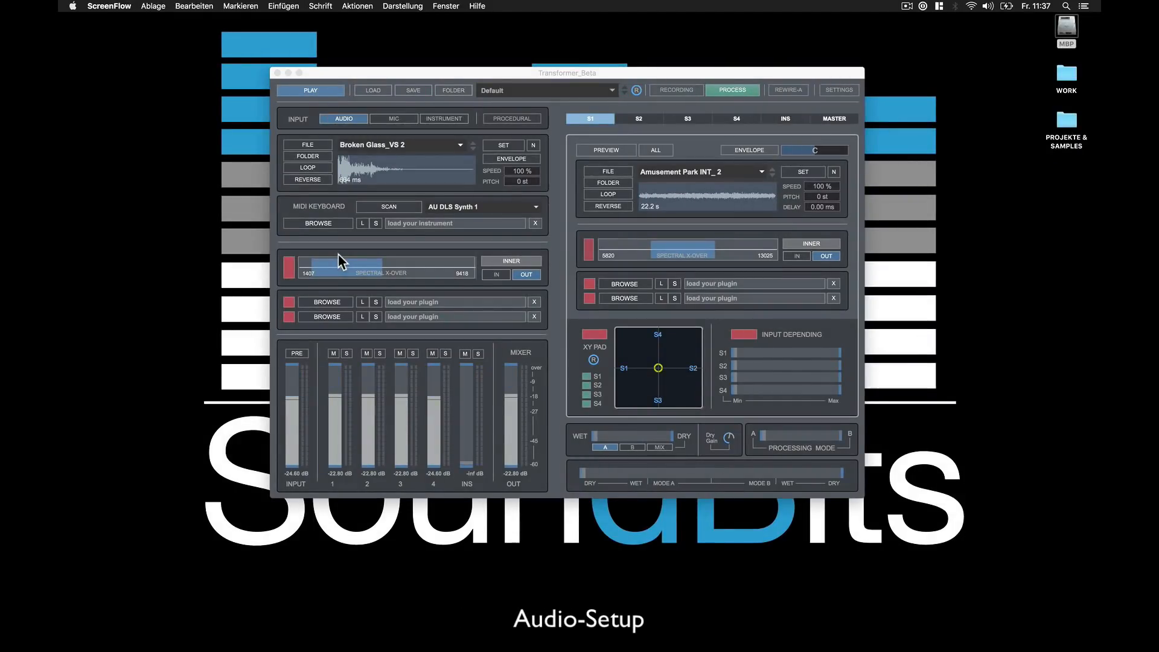
Open the MIDI settings and select MPK mini as the MIDI device
{"action": "left_click", "coordinate": [838, 88]}
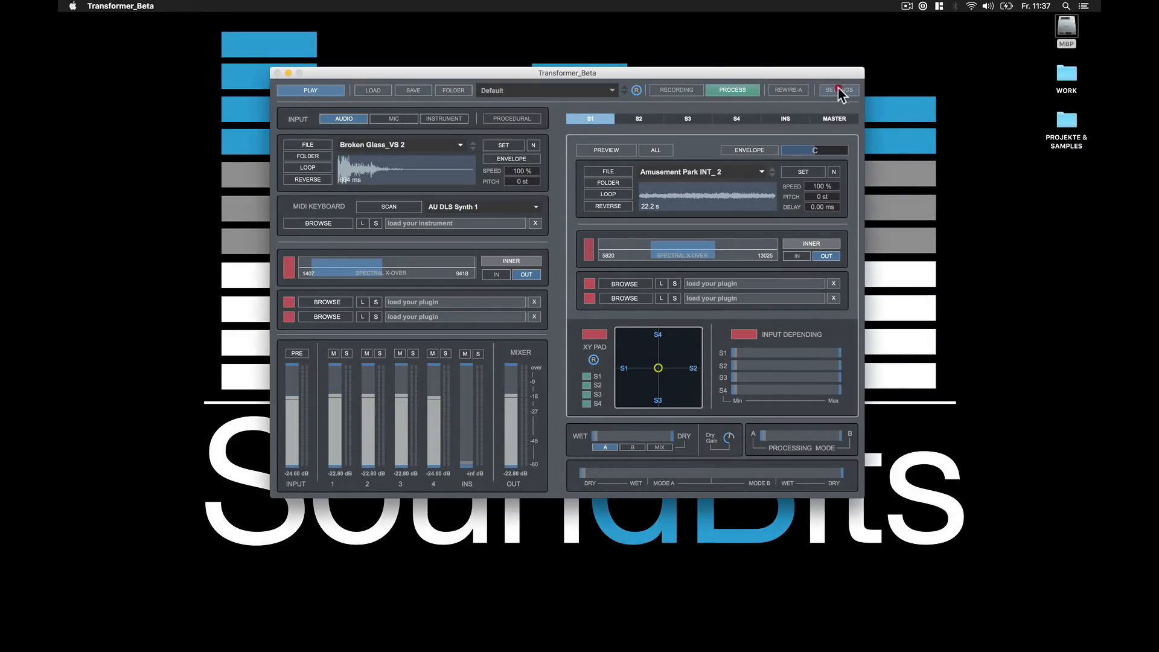
{"action": "left_click", "coordinate": [838, 88]}
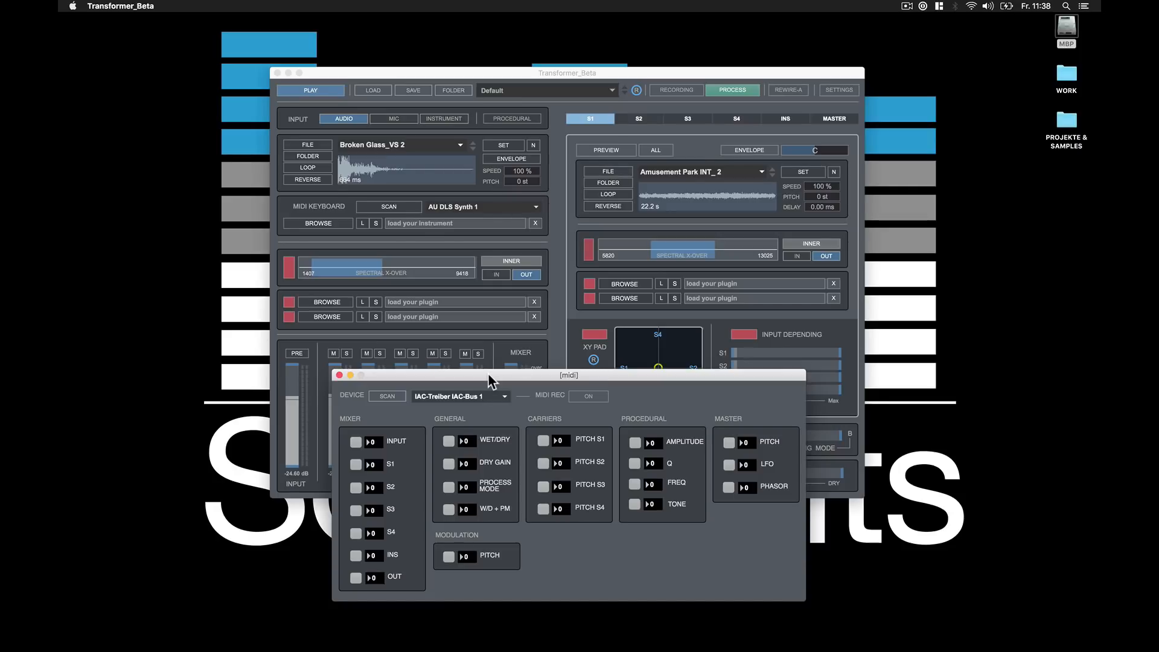
{"action": "left_click", "coordinate": [426, 396]}
{"action": "left_click", "coordinate": [474, 430]}
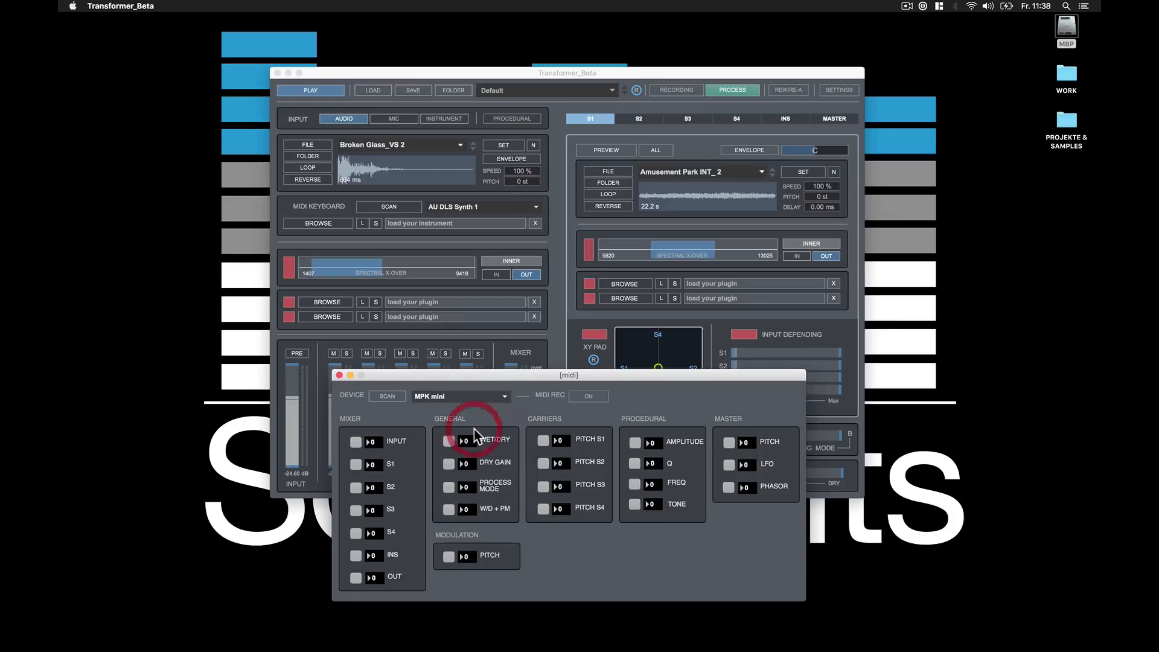
Map MIDI controllers to the mixer's INPUT, S1 to S4, INS and OUT channels, with controller 1 on INPUT, and close the MIDI window
{"action": "left_click", "coordinate": [355, 442]}
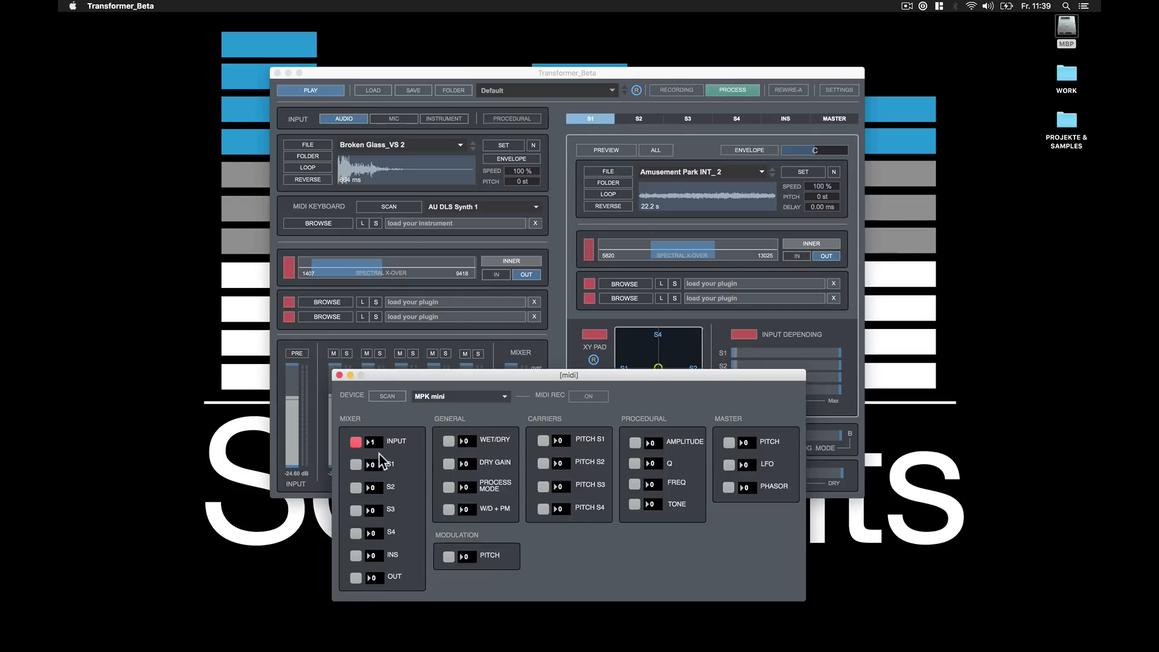
{"action": "left_click", "coordinate": [356, 442]}
{"action": "left_click", "coordinate": [356, 465]}
{"action": "left_click", "coordinate": [356, 487]}
{"action": "left_click", "coordinate": [356, 510]}
{"action": "left_click", "coordinate": [356, 533]}
{"action": "left_click", "coordinate": [355, 556]}
{"action": "left_click", "coordinate": [355, 578]}
{"action": "left_click", "coordinate": [340, 375]}
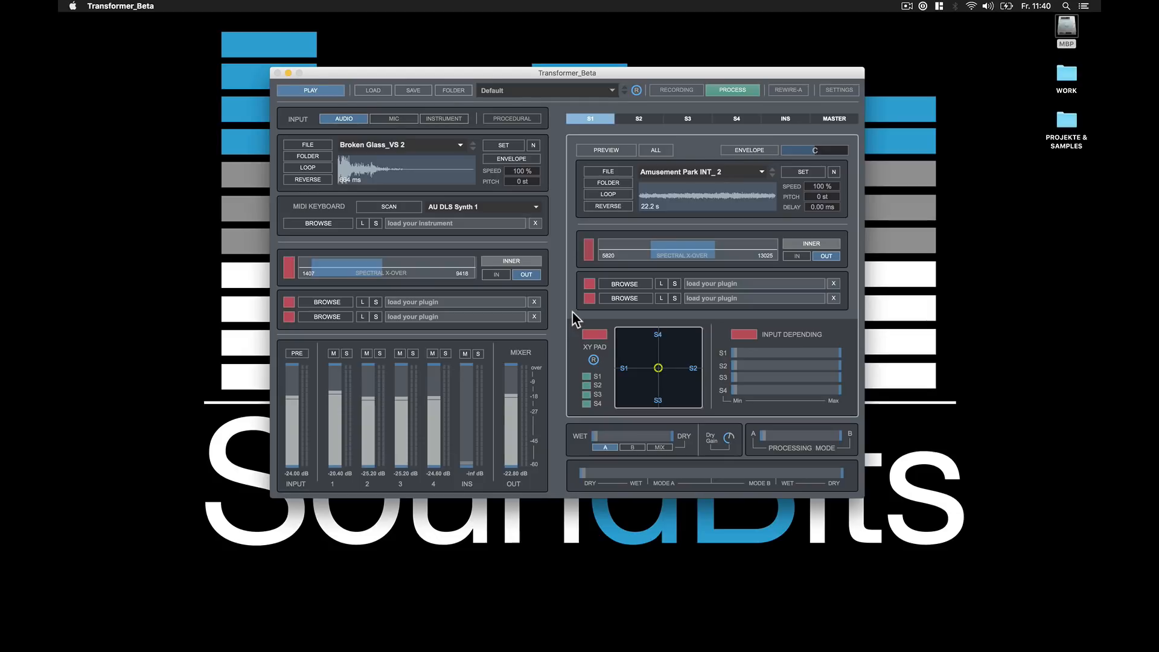
Look through the sample player pages of the four carriers S1 to S4
{"action": "left_click", "coordinate": [635, 119]}
{"action": "left_click", "coordinate": [687, 119]}
{"action": "left_click", "coordinate": [734, 119]}
{"action": "left_click", "coordinate": [638, 119]}
{"action": "left_click", "coordinate": [584, 121]}
{"action": "left_click", "coordinate": [636, 119]}
{"action": "left_click", "coordinate": [685, 119]}
{"action": "left_click", "coordinate": [733, 125]}
{"action": "left_click", "coordinate": [593, 118]}
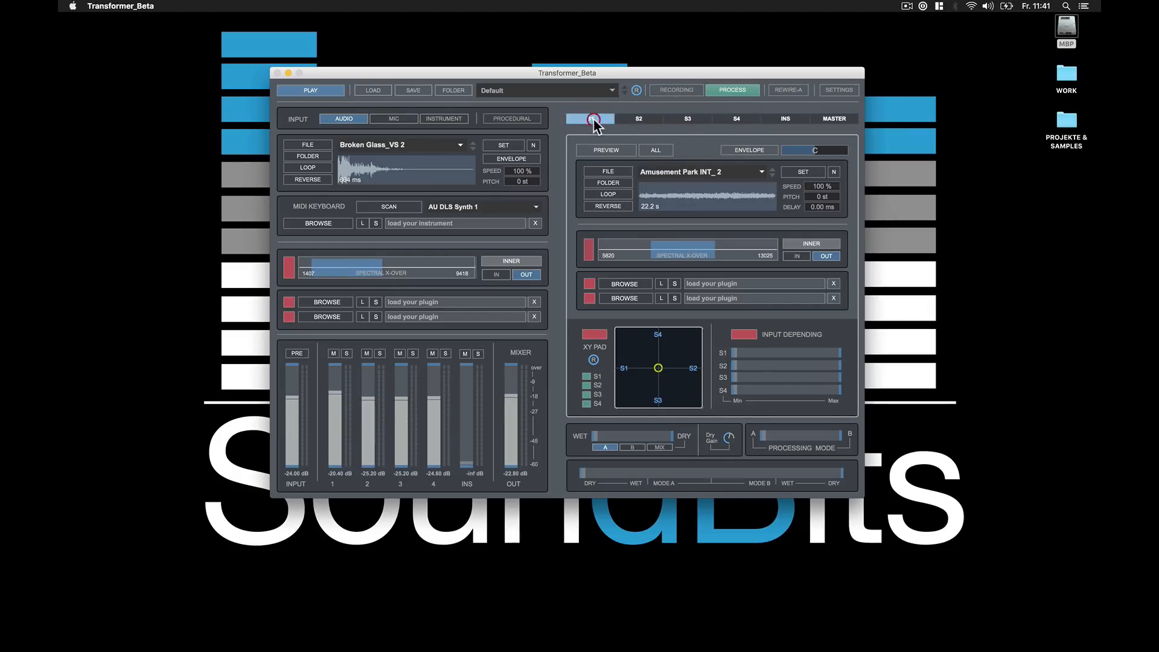
Load Massive.vst from the VST plug-ins folder into the first INS instrument slot and open its interface
{"action": "left_click", "coordinate": [785, 121]}
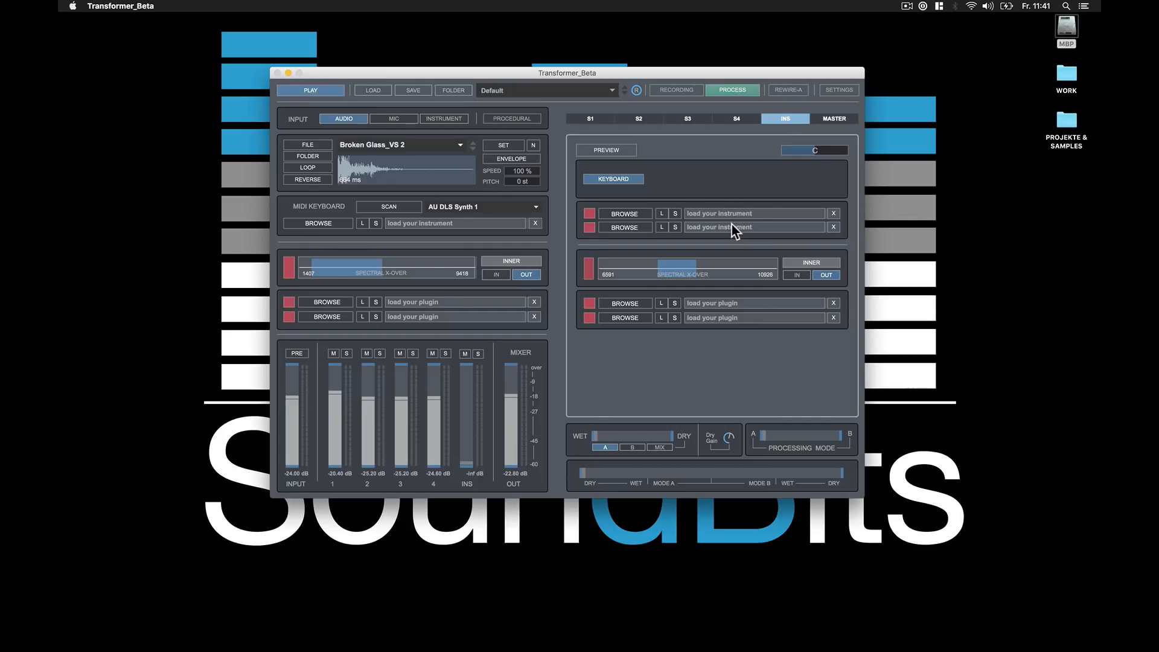
{"action": "left_click", "coordinate": [625, 228]}
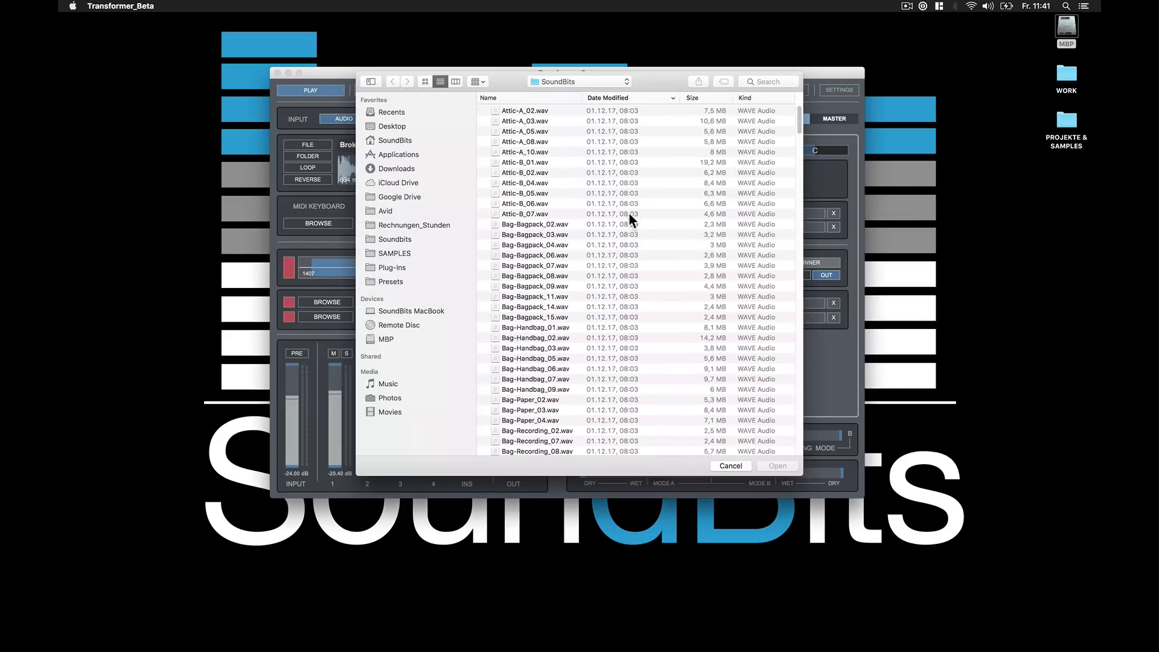
{"action": "left_click", "coordinate": [399, 266]}
{"action": "double_click", "coordinate": [512, 121]}
{"action": "key", "text": "m"}
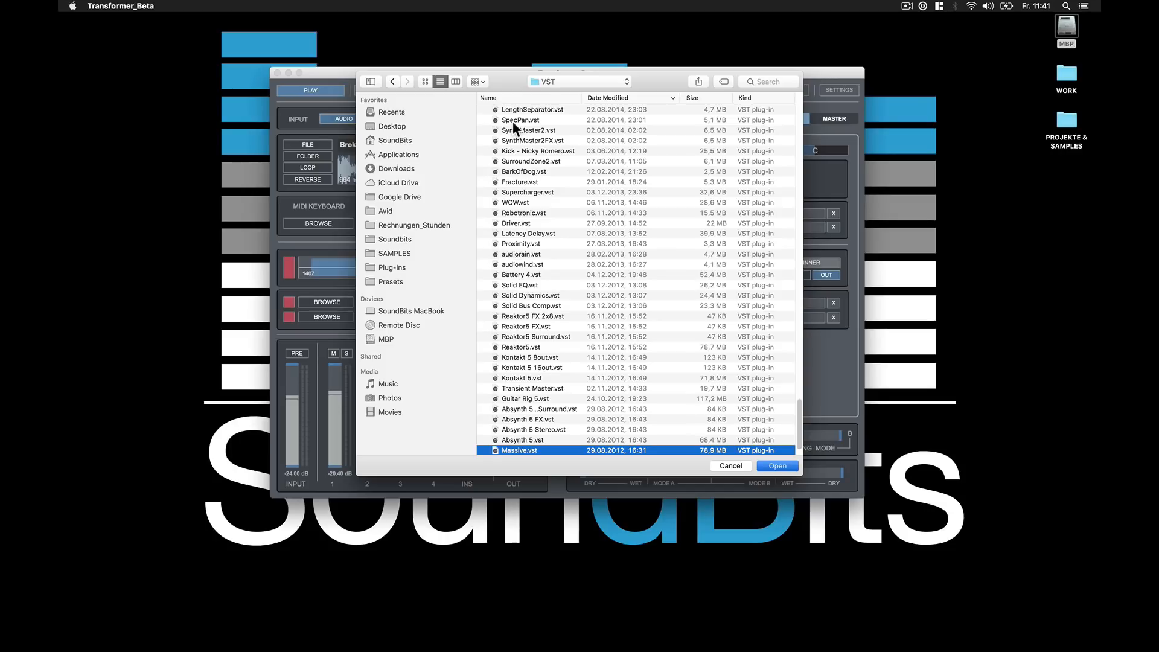
{"action": "key", "text": "Return"}
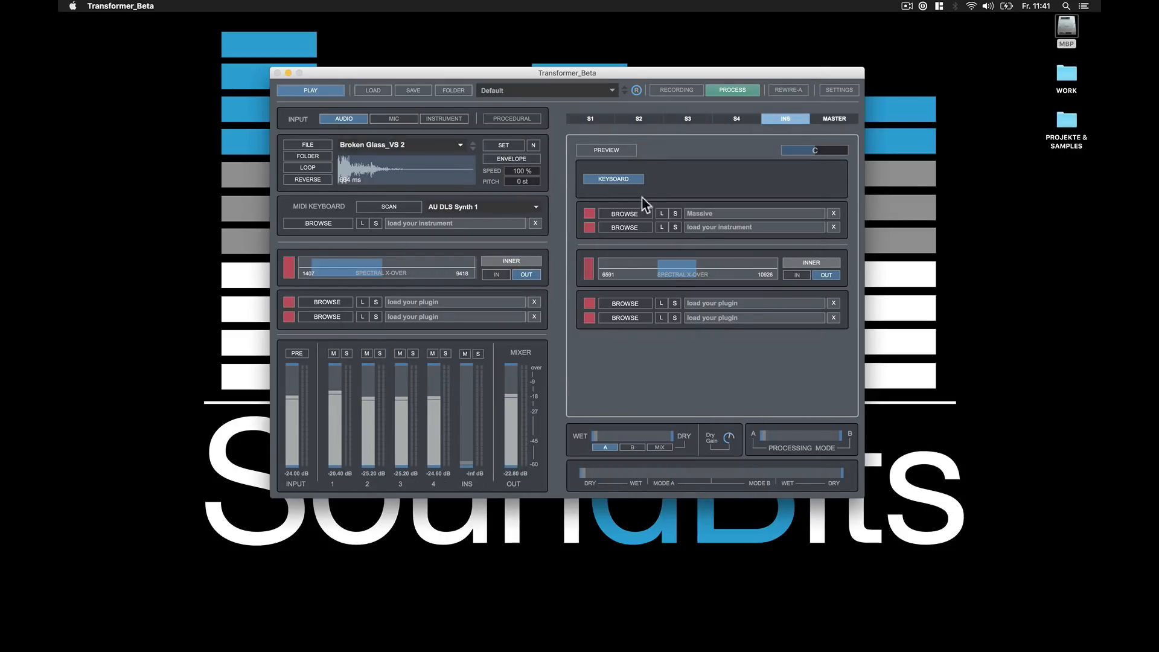
{"action": "left_click", "coordinate": [715, 214]}
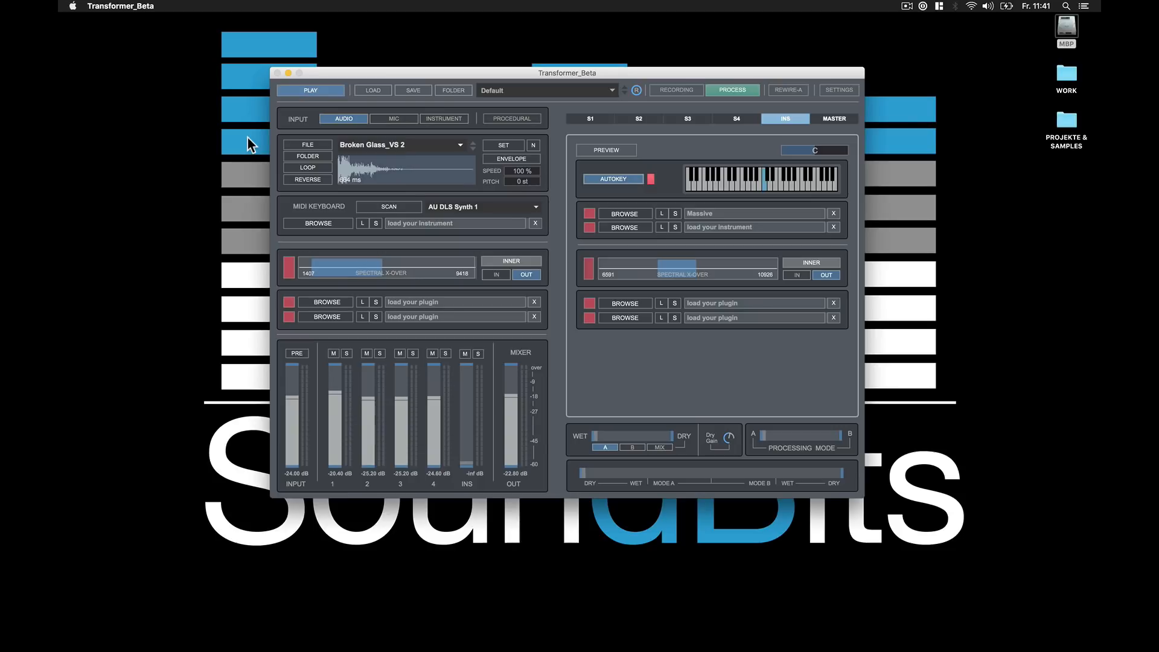
Set the INS trigger mode to Autokey and unload Massive from the first instrument slot
{"action": "left_click", "coordinate": [593, 181]}
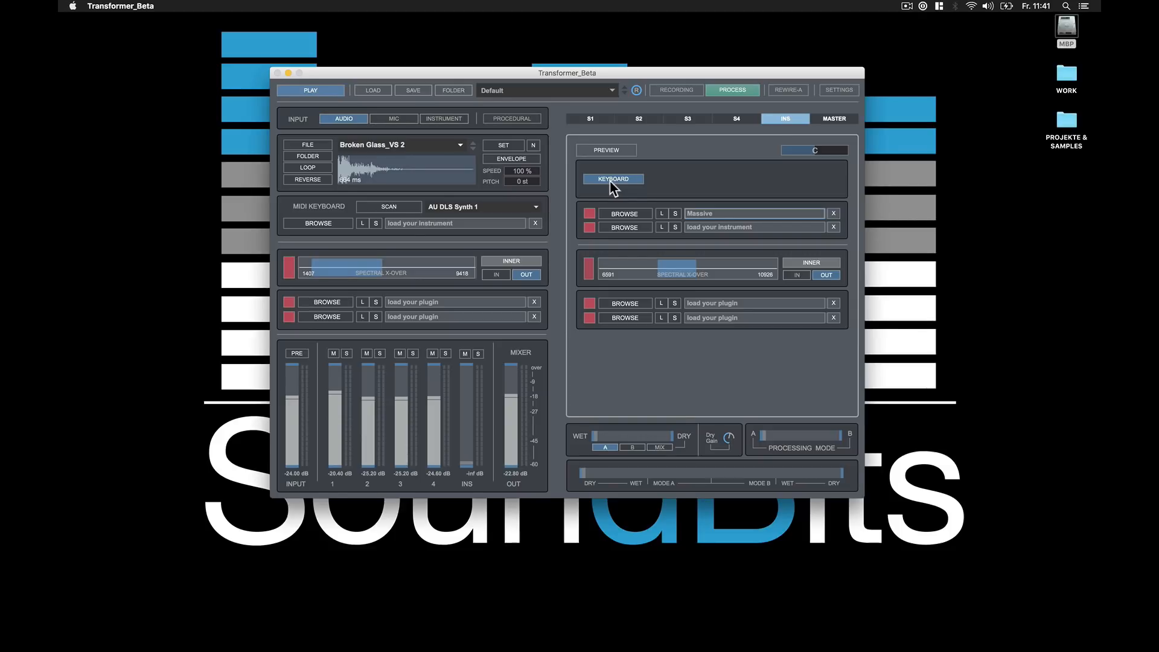
{"action": "left_click", "coordinate": [611, 180]}
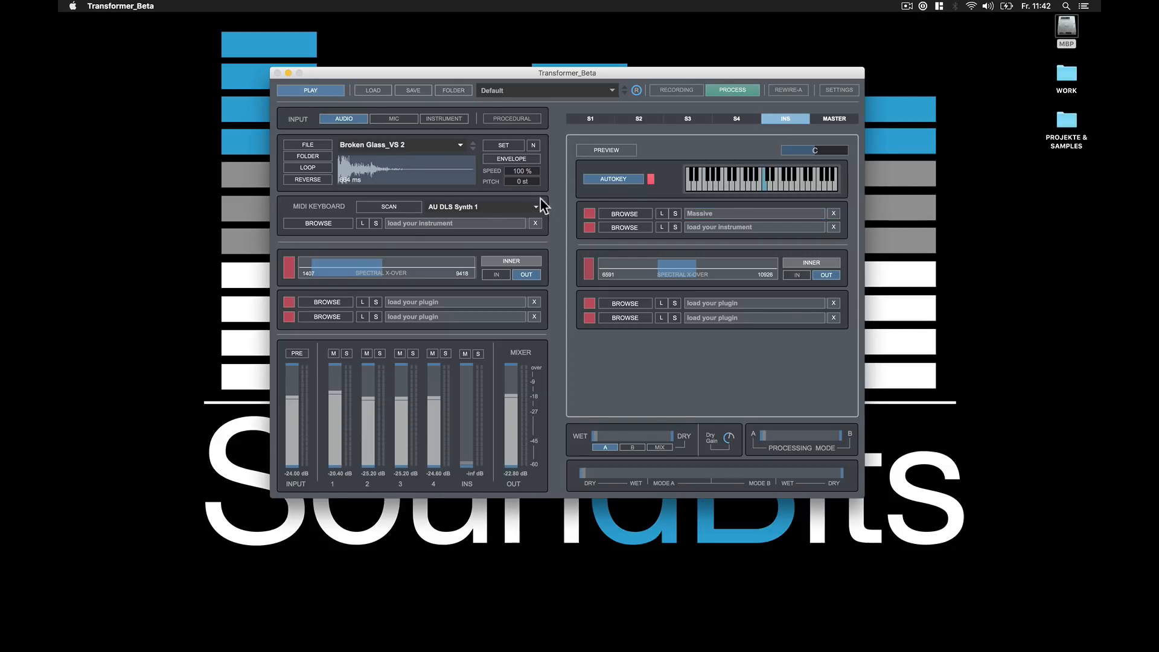
{"action": "left_click", "coordinate": [586, 214]}
{"action": "left_click", "coordinate": [834, 213]}
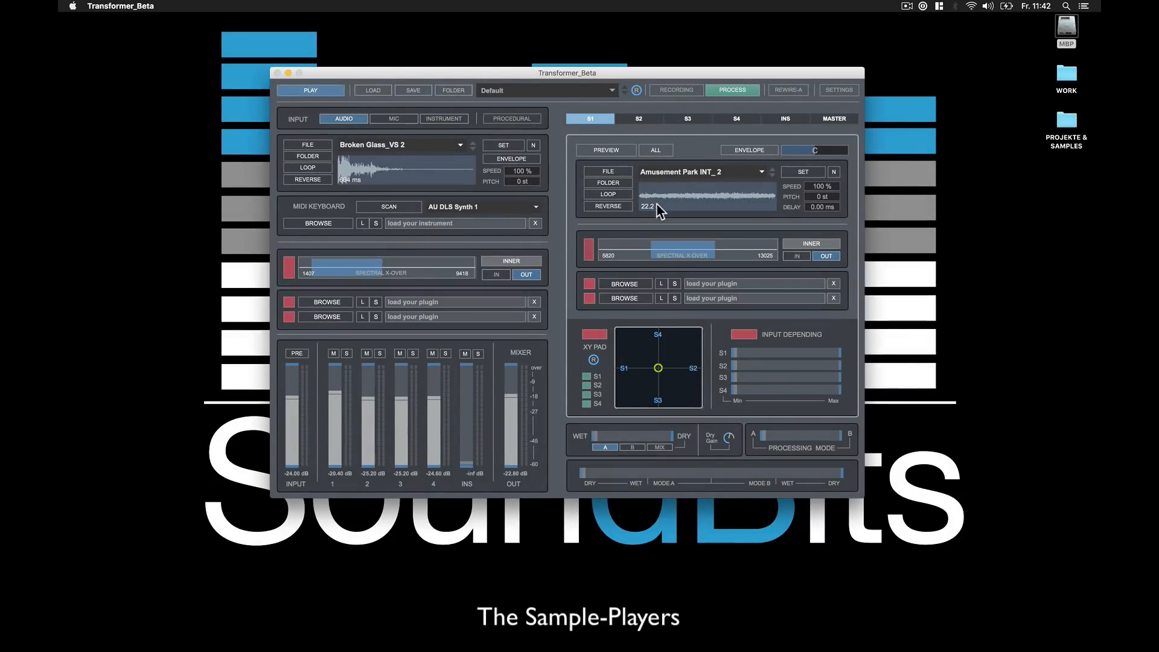
Look through the list of available samples for S1 and its file browser
{"action": "left_click", "coordinate": [762, 172]}
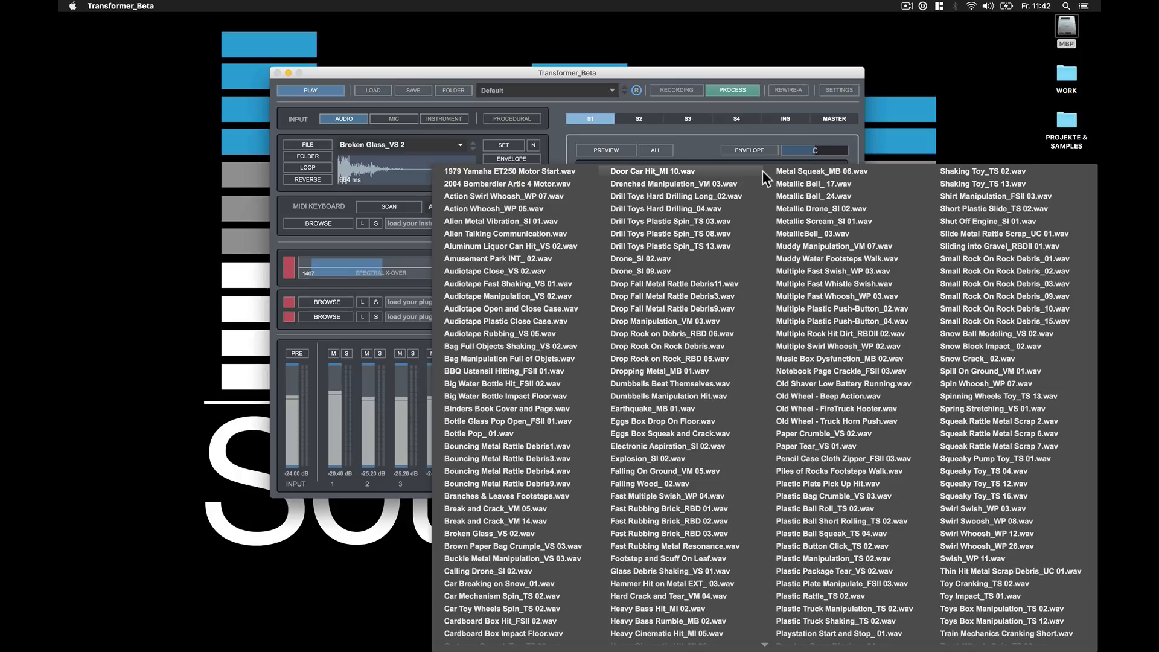
{"action": "scroll", "coordinate": [760, 273], "scroll_direction": "down", "scroll_amount": 10}
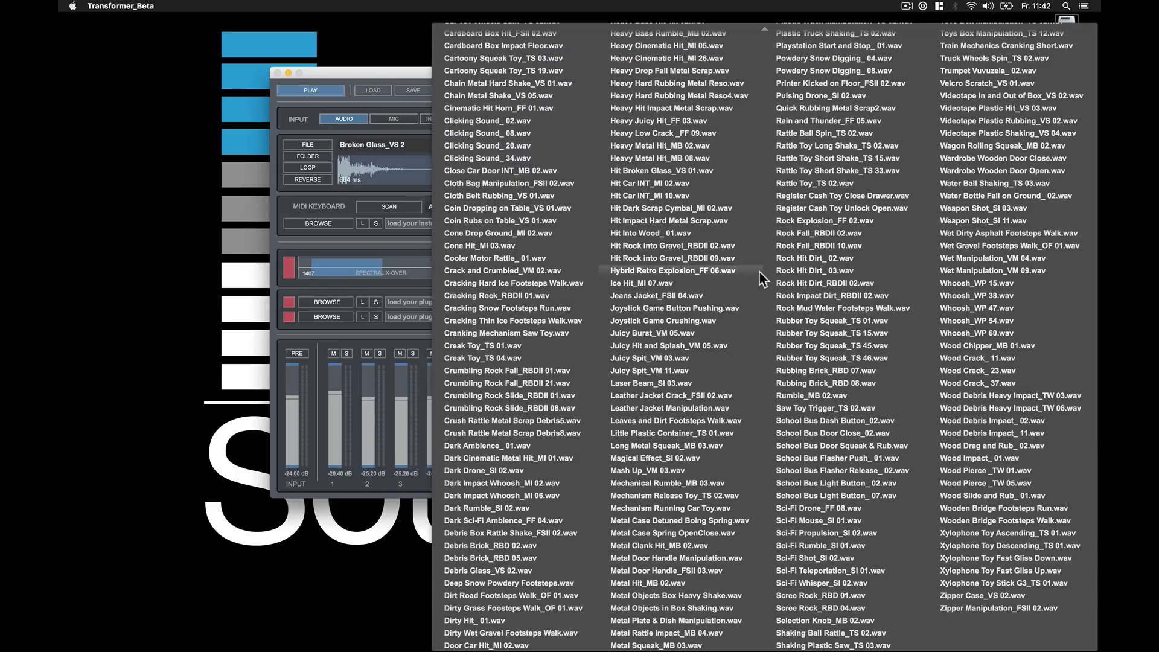
{"action": "scroll", "coordinate": [760, 273], "scroll_direction": "up", "scroll_amount": 10}
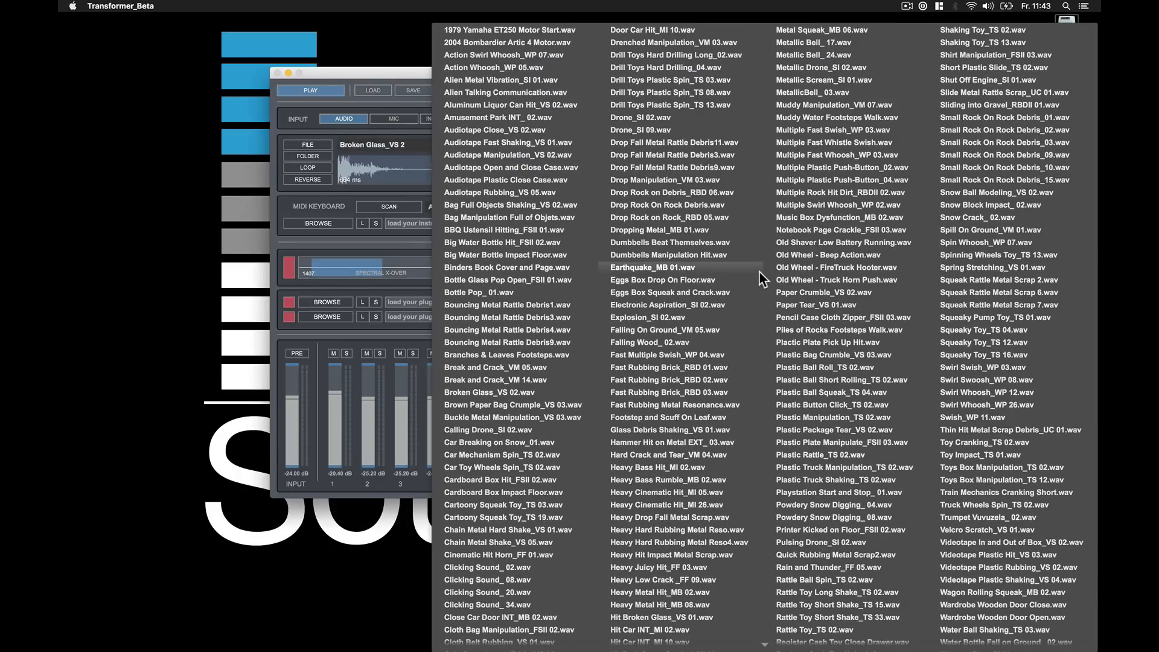
{"action": "key", "text": "Escape"}
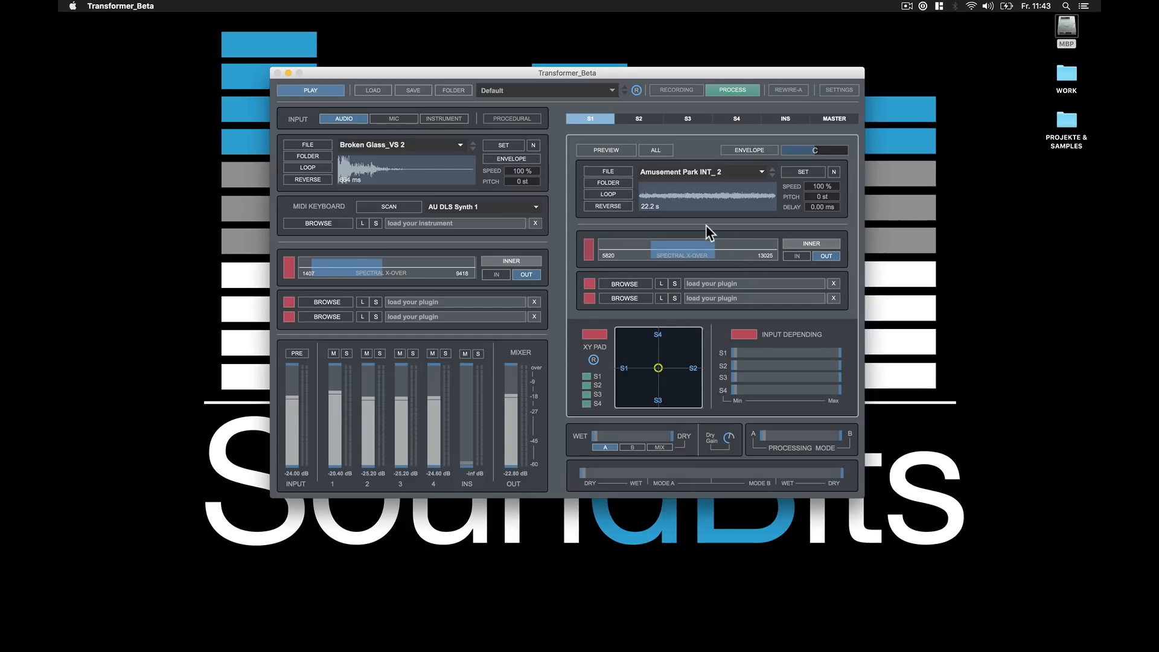
{"action": "left_click", "coordinate": [617, 172]}
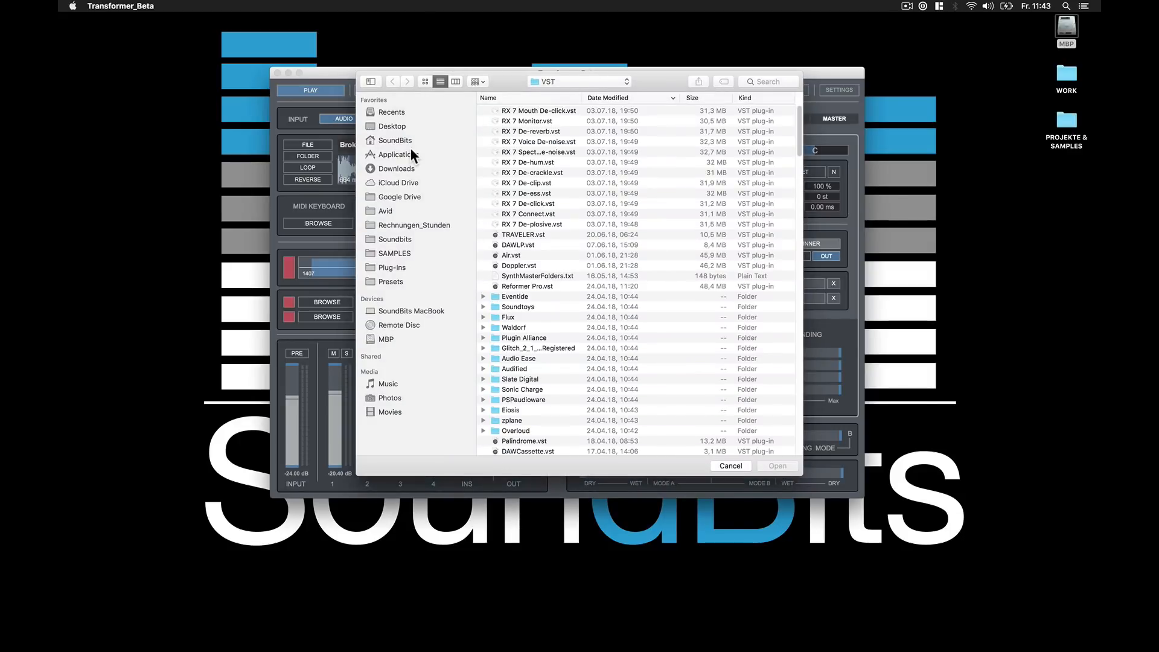
{"action": "key", "text": "Escape"}
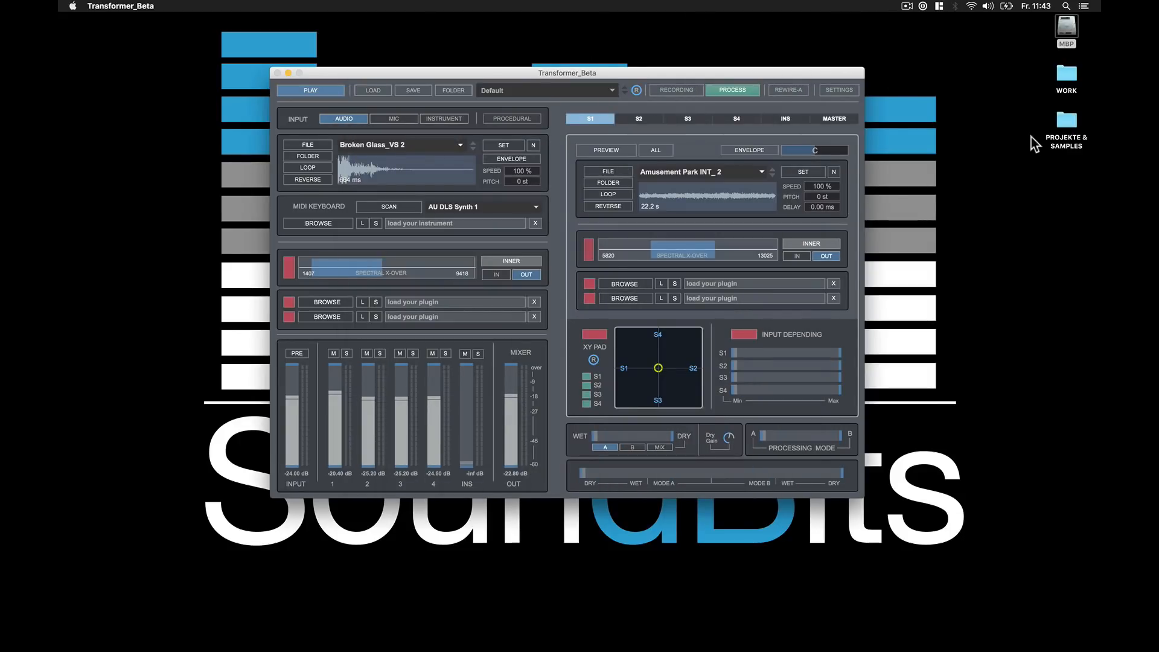
In Finder, go from PROJEKTE & SAMPLES to the Just_Impacts Sounds folder under SAMPLES/SFX/SoundBits and place the window beside the sample player
{"action": "left_click", "coordinate": [1067, 114]}
{"action": "double_click", "coordinate": [1067, 118]}
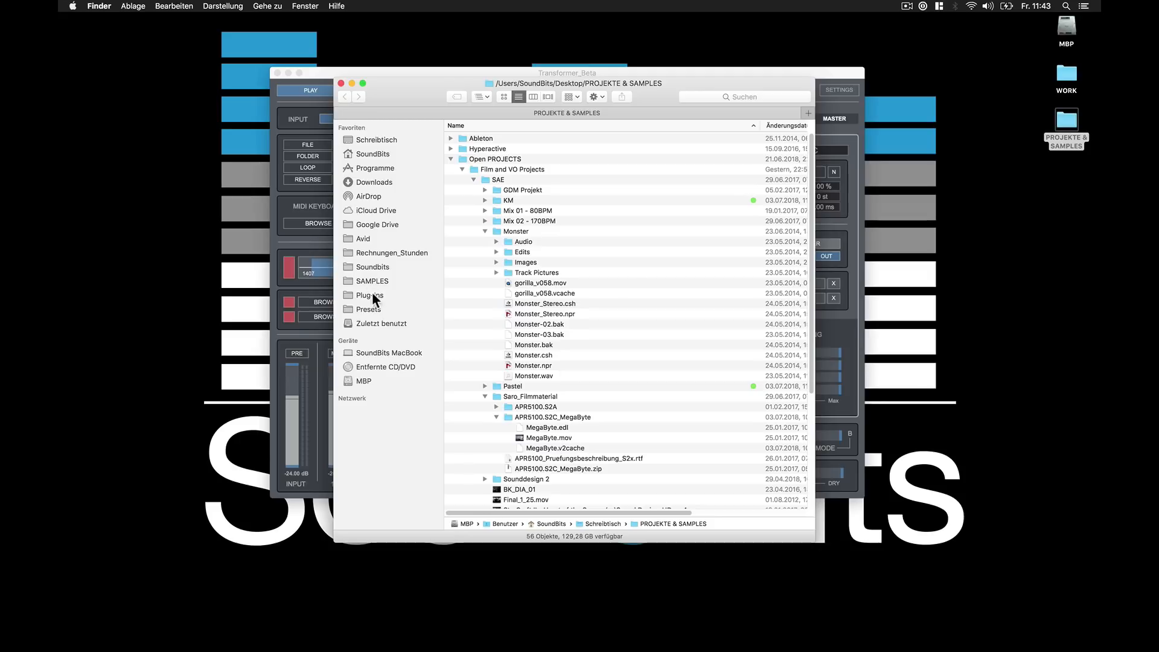
{"action": "left_click", "coordinate": [371, 283]}
{"action": "double_click", "coordinate": [497, 272]}
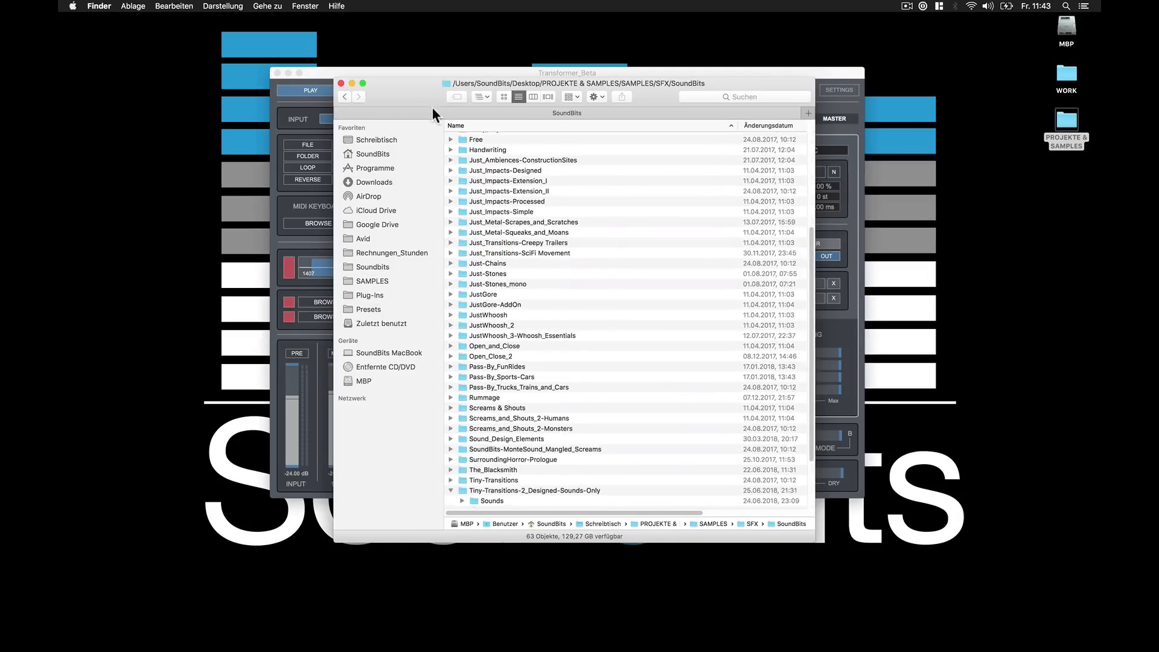
{"action": "left_click_drag", "start_coordinate": [424, 99], "coordinate": [772, 153]}
{"action": "double_click", "coordinate": [875, 242]}
{"action": "double_click", "coordinate": [817, 190]}
{"action": "left_click_drag", "start_coordinate": [839, 136], "coordinate": [896, 247]}
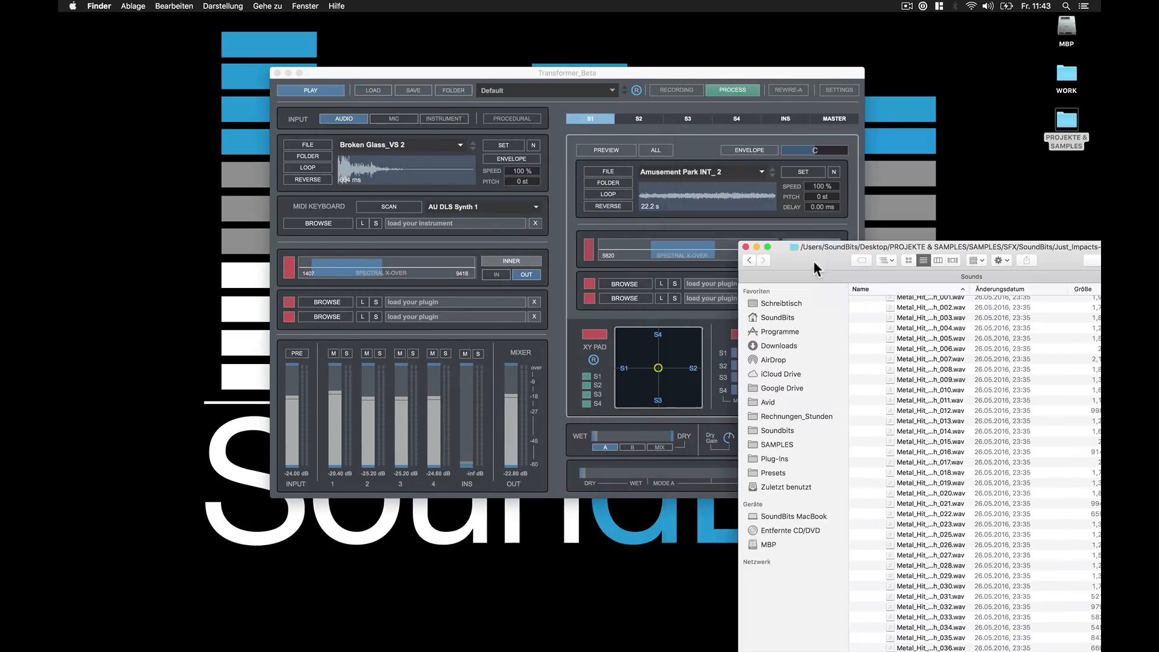
Load a Metal_Hit WAV file from the Finder window into the S1 sample player and preview it
{"action": "left_click_drag", "start_coordinate": [910, 336], "coordinate": [677, 169]}
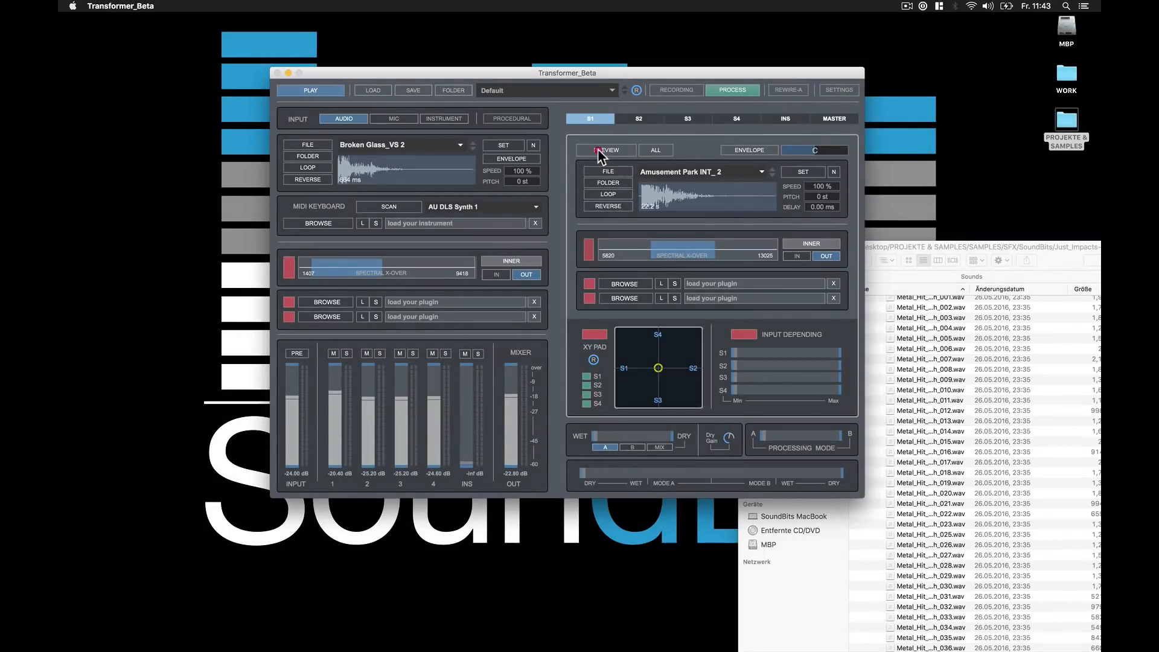
{"action": "left_click", "coordinate": [597, 149]}
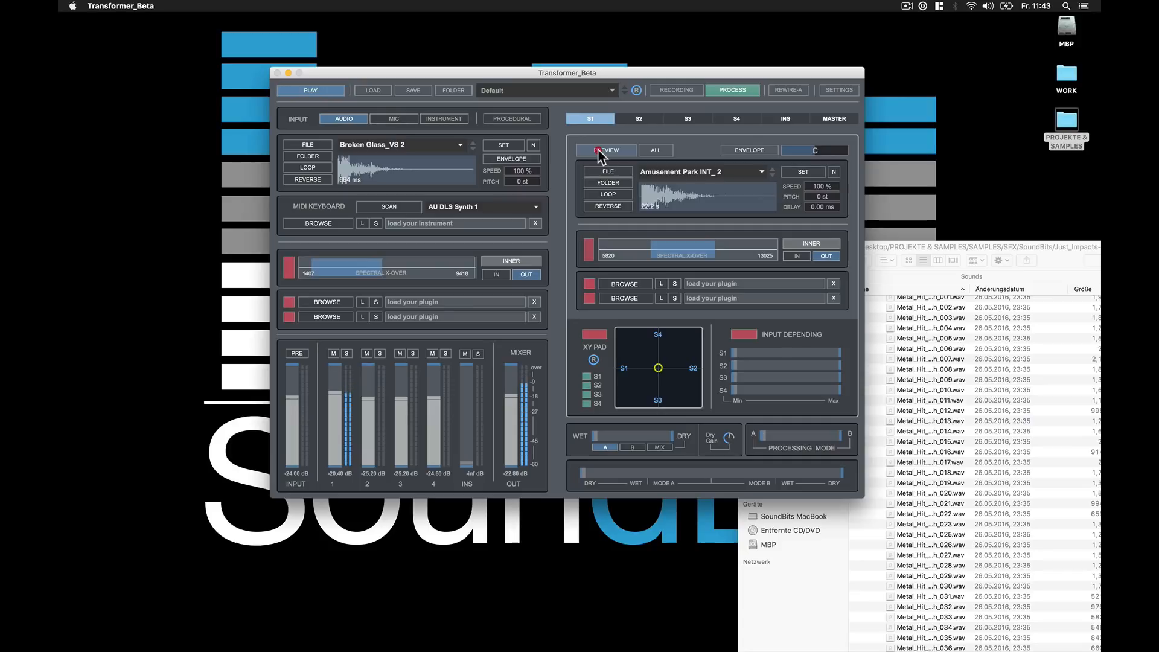
{"action": "left_click", "coordinate": [598, 148]}
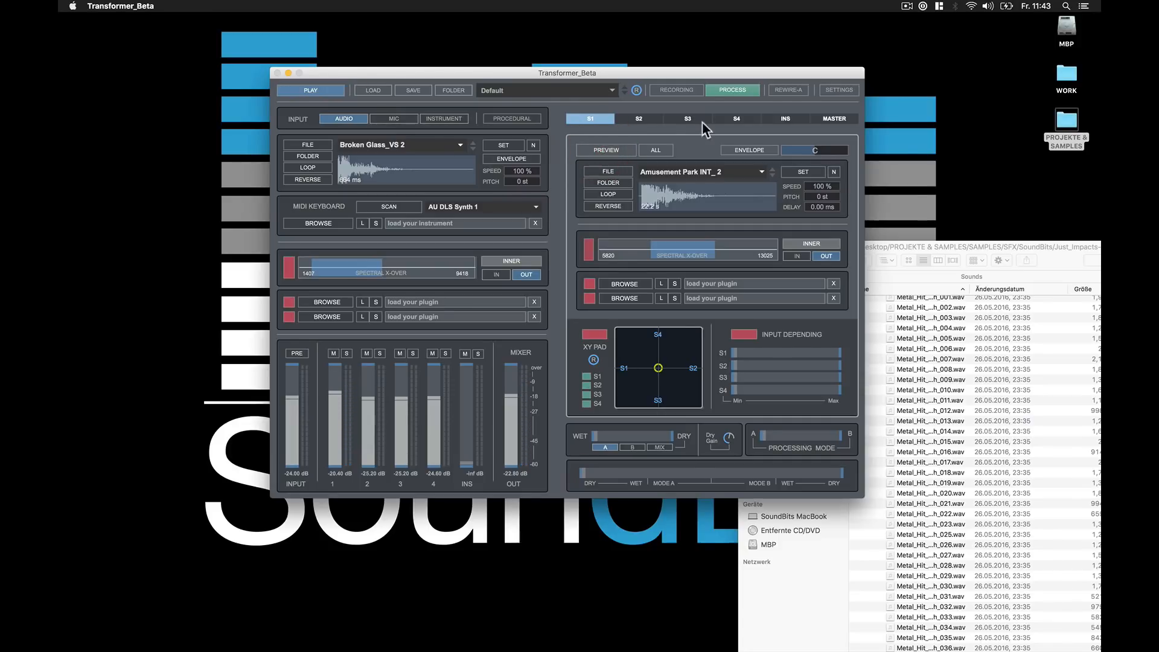
{"action": "left_click", "coordinate": [657, 150]}
Set SoundBits as the S1 sample folder and choose Refridgerator_01.wav as the sample
{"action": "left_click", "coordinate": [596, 181]}
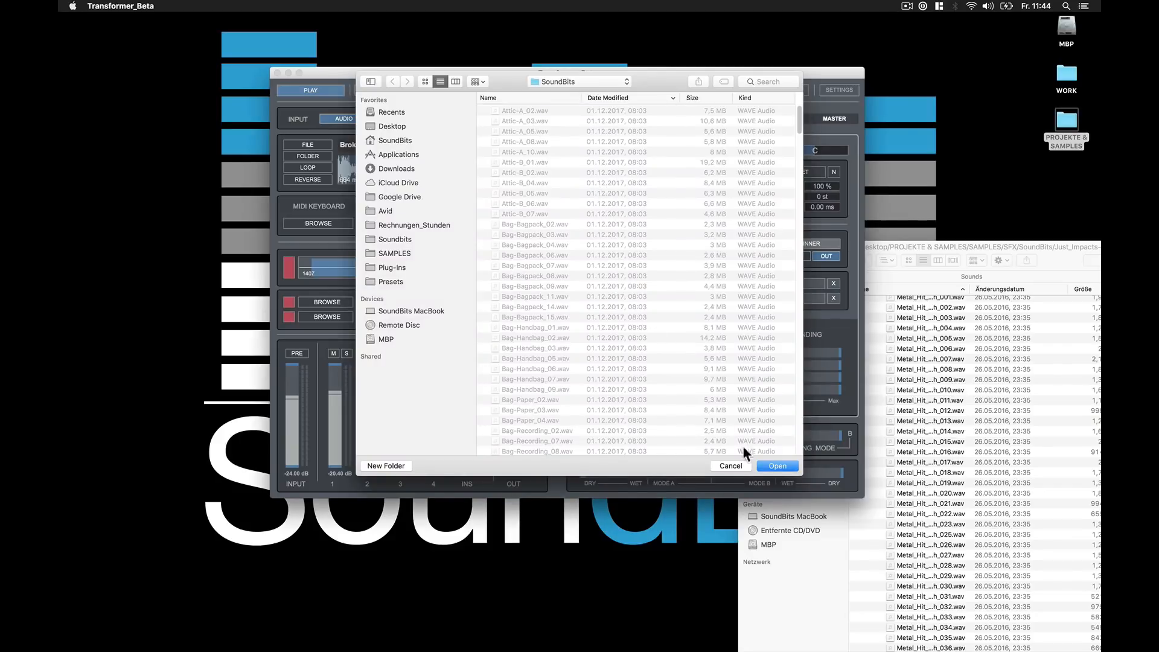
{"action": "left_click", "coordinate": [776, 467]}
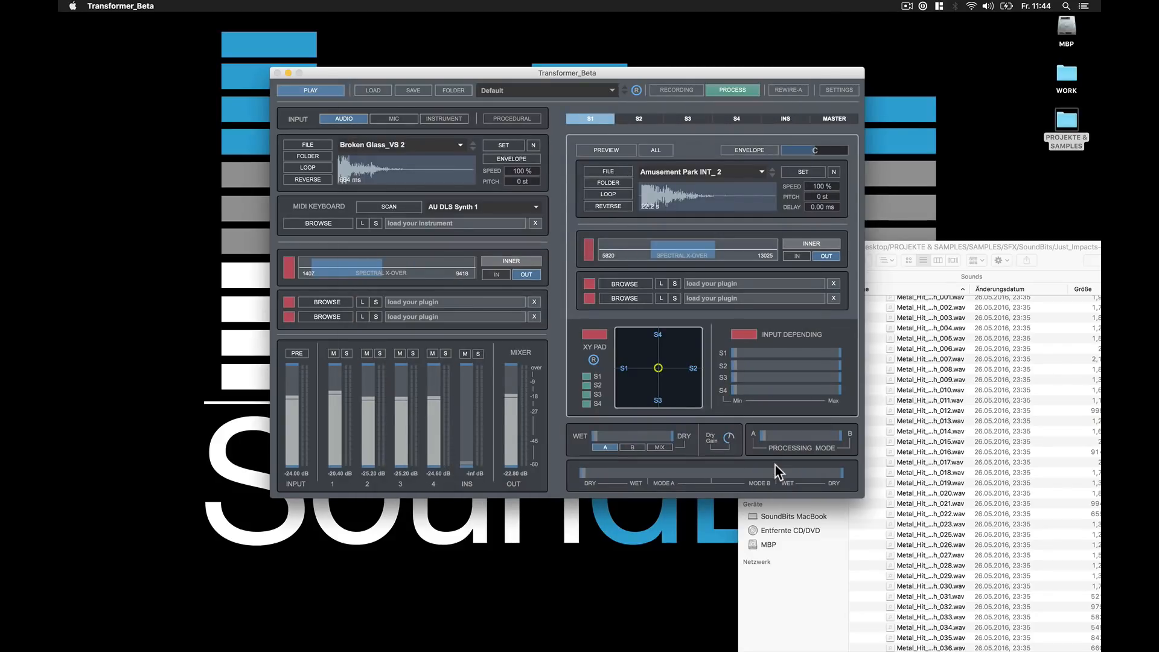
{"action": "left_click", "coordinate": [762, 171]}
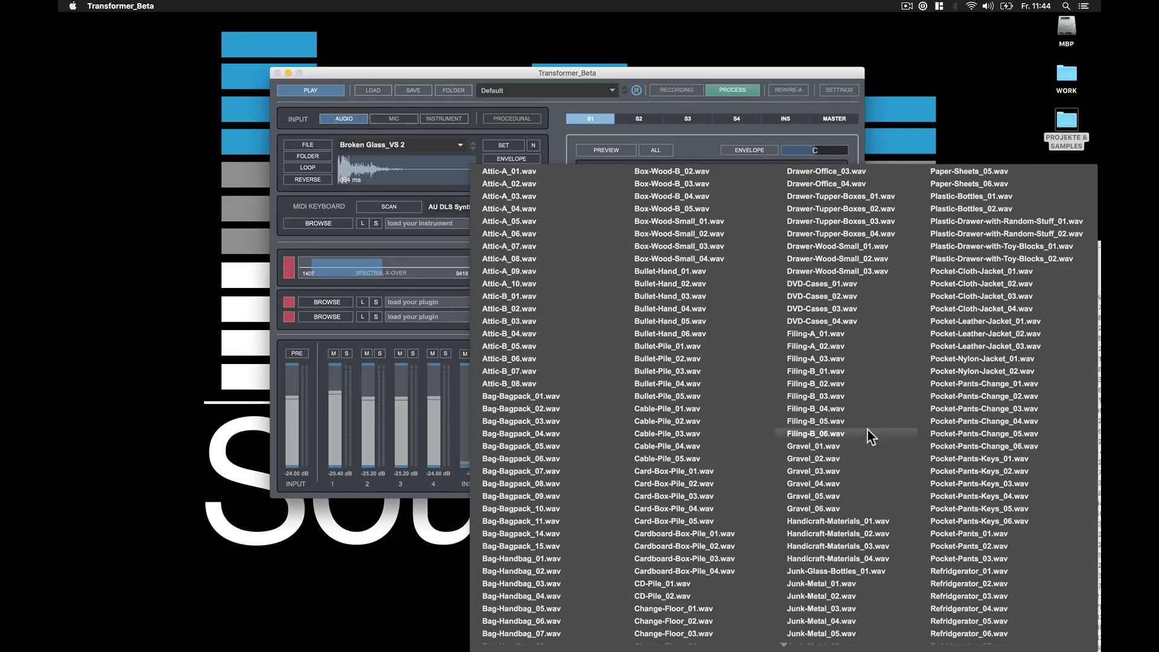
{"action": "left_click", "coordinate": [967, 571]}
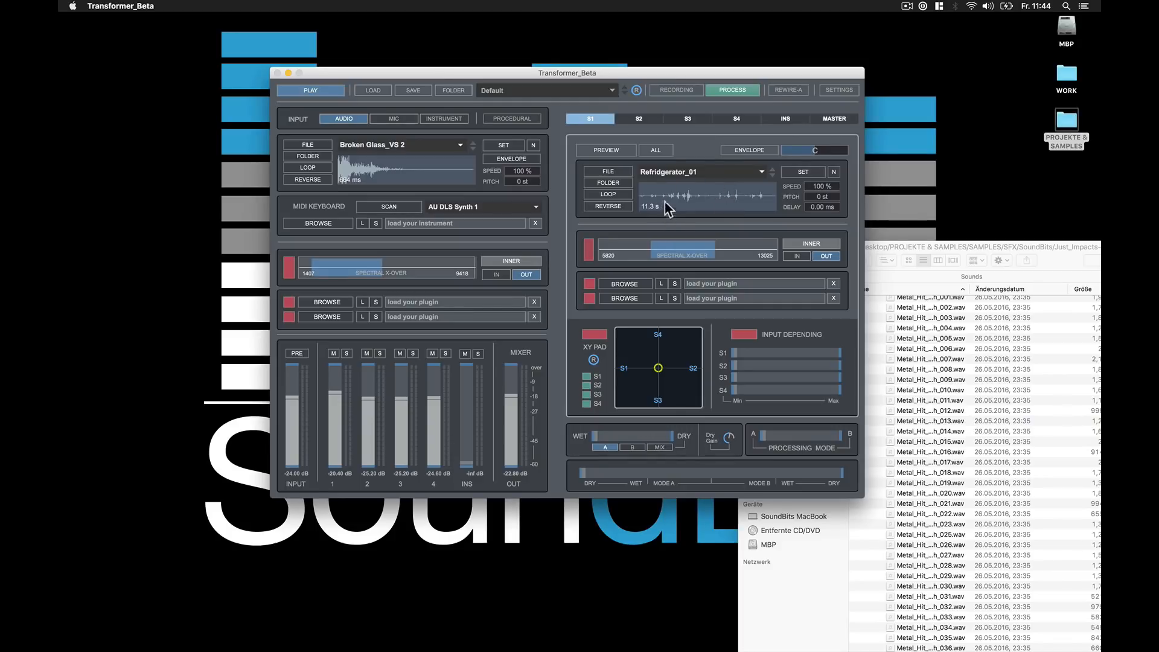
Mark a playback region about 2 s long in the S1 Refridgerator_01 waveform and adjust its position and length
{"action": "left_click_drag", "start_coordinate": [669, 198], "coordinate": [699, 203]}
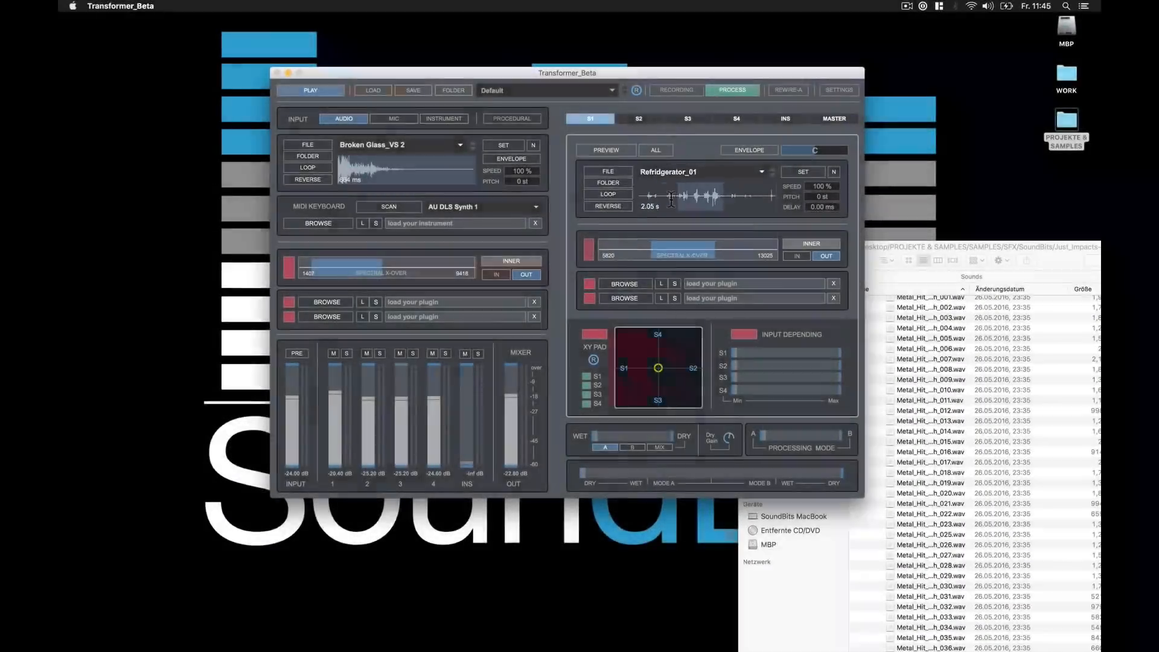
{"action": "mouse_move", "coordinate": [676, 201]}
{"action": "left_mouse_down"}
{"action": "mouse_move", "coordinate": [737, 201]}
{"action": "mouse_move", "coordinate": [678, 205]}
{"action": "left_mouse_up"}
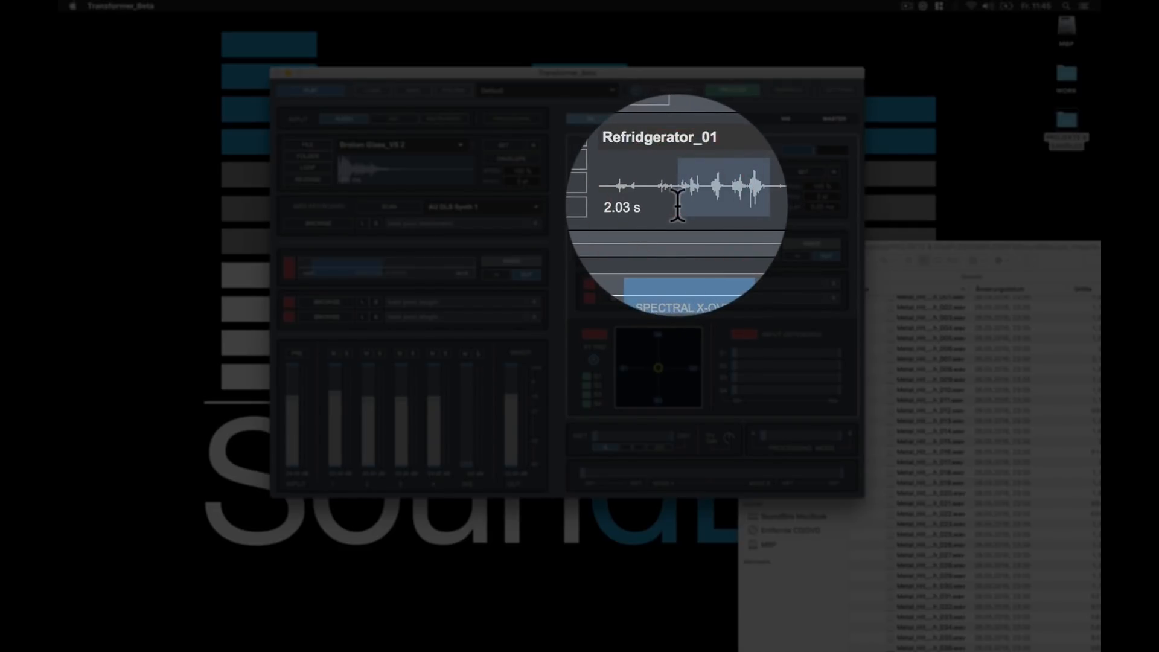
{"action": "left_click_drag", "start_coordinate": [697, 199], "coordinate": [713, 251]}
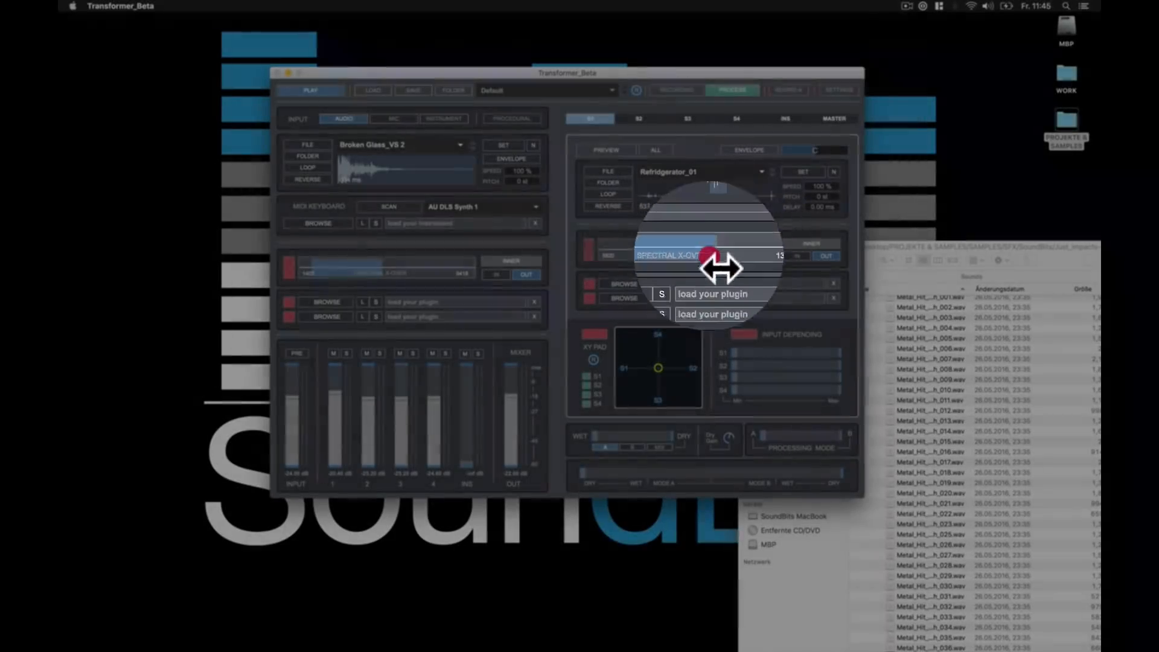
Try looped and reversed playback for the selected region of the S1 sample
{"action": "left_click", "coordinate": [617, 195]}
{"action": "left_click", "coordinate": [614, 196]}
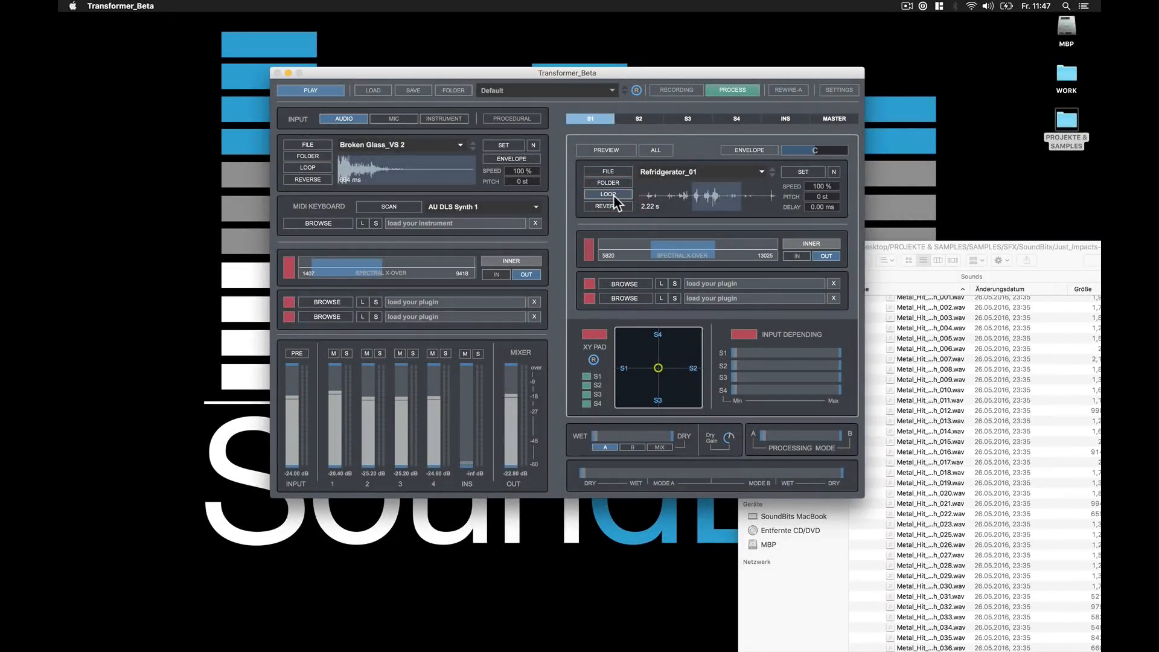
{"action": "left_click", "coordinate": [614, 196]}
{"action": "left_click", "coordinate": [614, 204]}
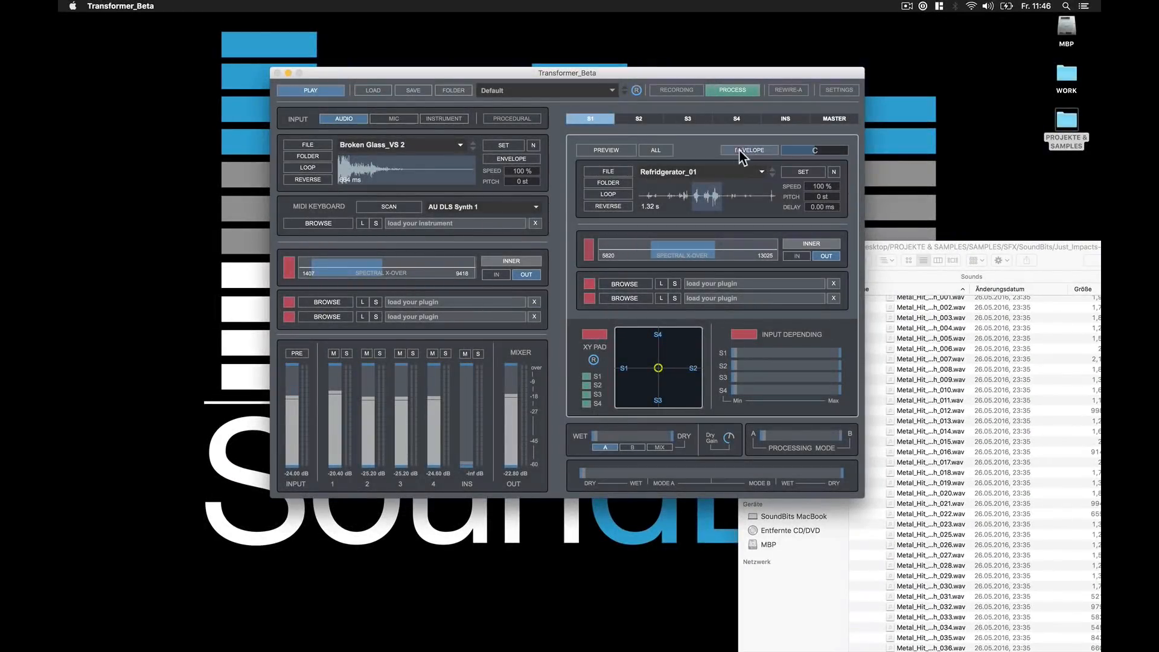
Bring up the S1 sample's envelope editor beside the main window and shift the playback region to about 2.22 s
{"action": "left_click", "coordinate": [748, 149]}
{"action": "left_click_drag", "start_coordinate": [728, 187], "coordinate": [893, 35]}
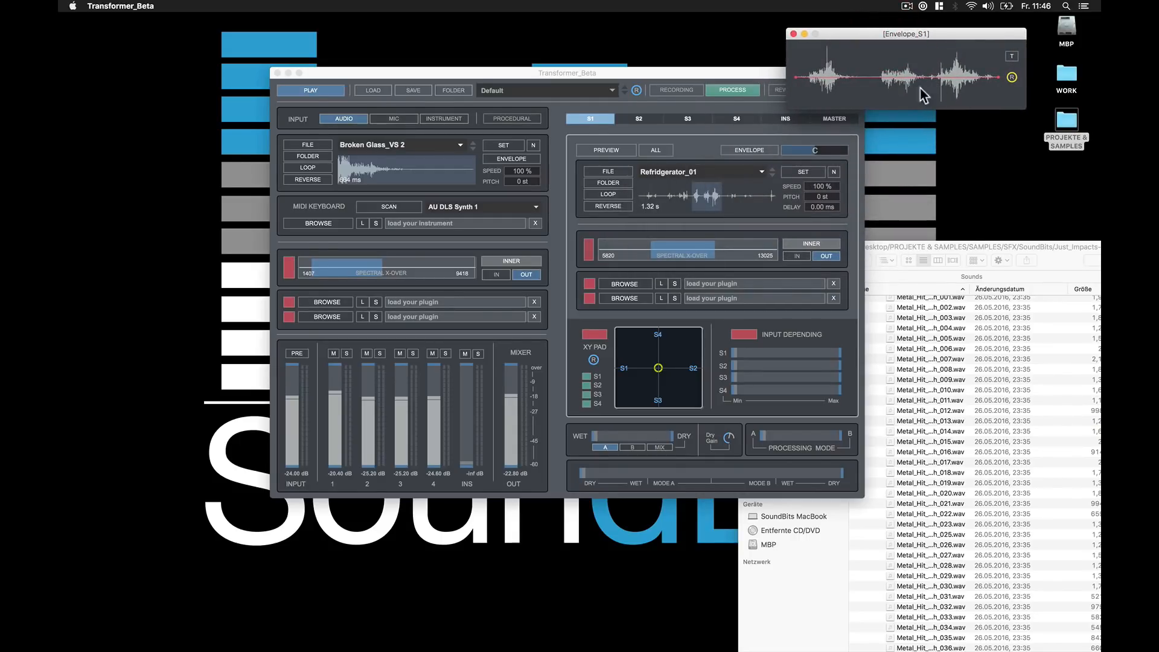
{"action": "left_click_drag", "start_coordinate": [722, 197], "coordinate": [741, 203]}
Draw a volume envelope with several points across the S1 waveform, dipping between the hits, and close the envelope editor
{"action": "left_click", "coordinate": [1011, 56]}
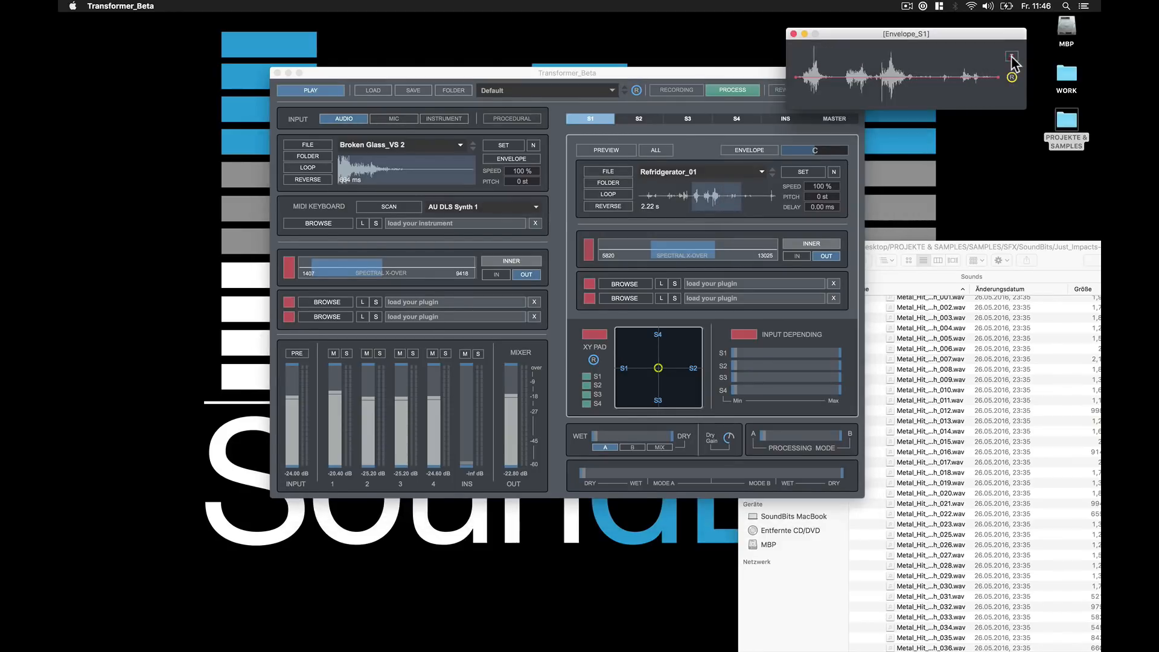
{"action": "left_click", "coordinate": [762, 73]}
{"action": "left_click", "coordinate": [844, 37]}
{"action": "left_click", "coordinate": [753, 73]}
{"action": "left_click", "coordinate": [839, 35]}
{"action": "left_click", "coordinate": [771, 74]}
{"action": "left_click_drag", "start_coordinate": [862, 77], "coordinate": [888, 78]}
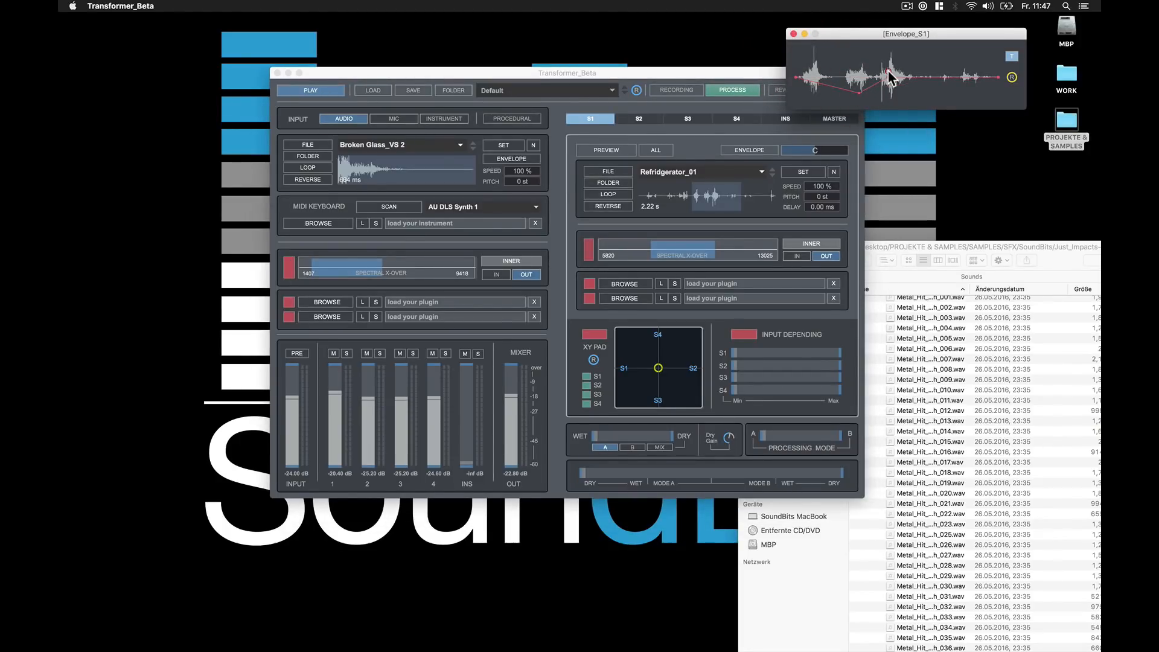
{"action": "left_click", "coordinate": [794, 34]}
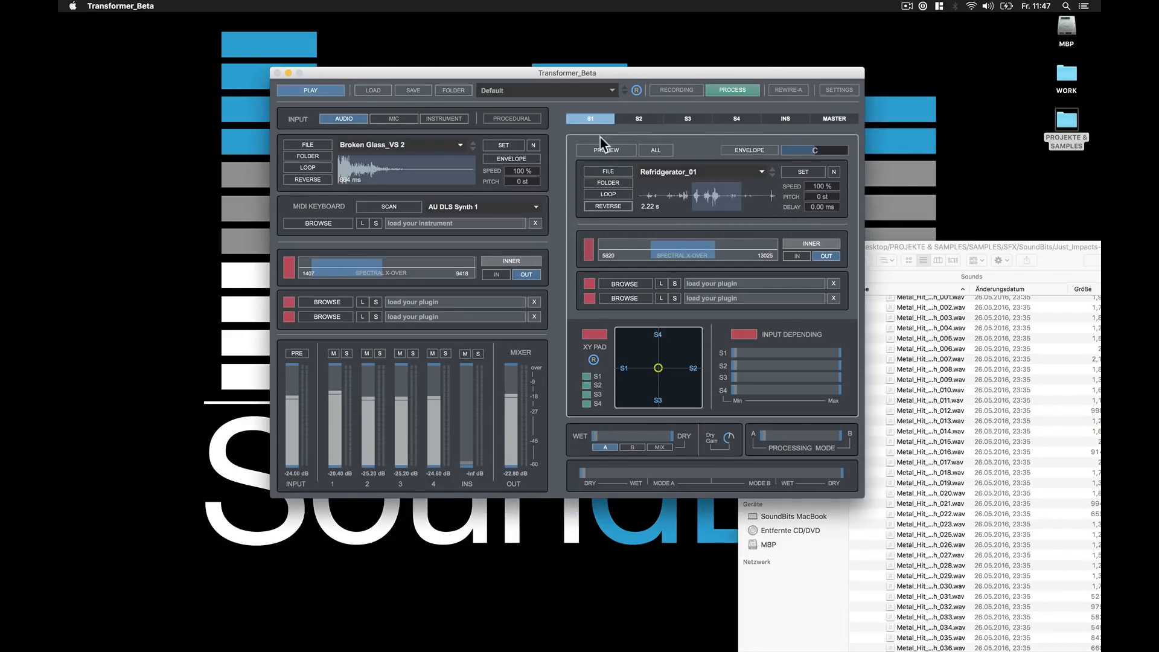
Look through the sample players in slots S2, S3 and S4
{"action": "left_click", "coordinate": [637, 117]}
{"action": "left_click", "coordinate": [680, 117]}
{"action": "left_click", "coordinate": [733, 117]}
{"action": "left_click", "coordinate": [692, 117]}
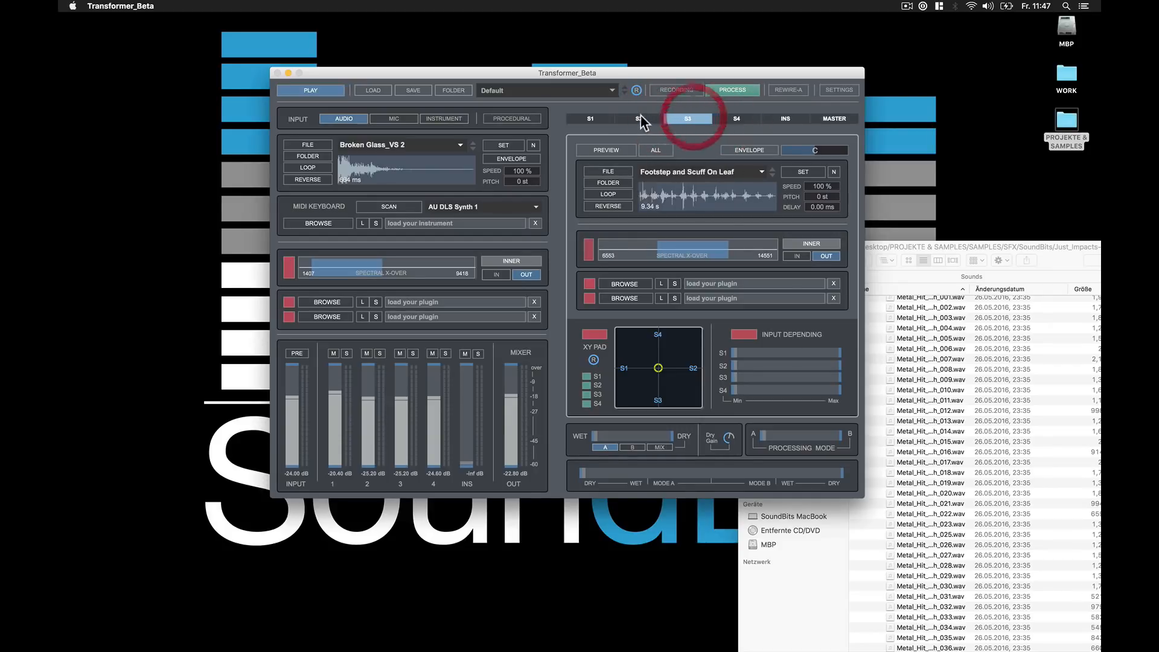
{"action": "left_click", "coordinate": [635, 117]}
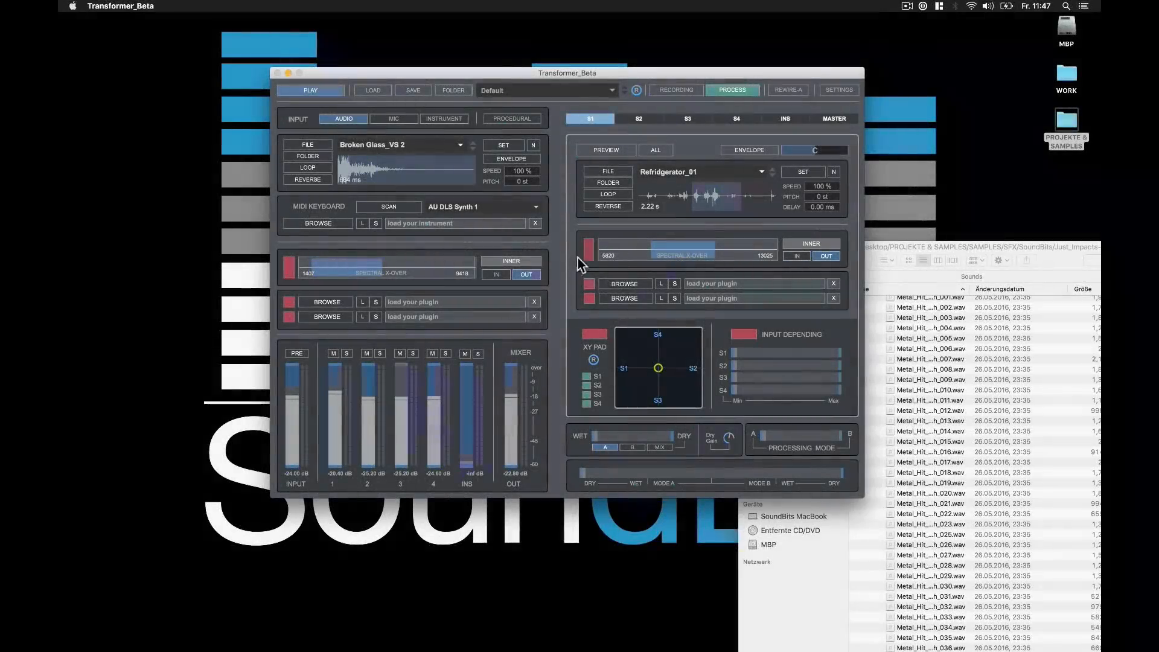
Enable the S1 Spectral X-Over filter, set its band to about 6331–11018, and try the Outer and In modes
{"action": "left_click", "coordinate": [588, 249]}
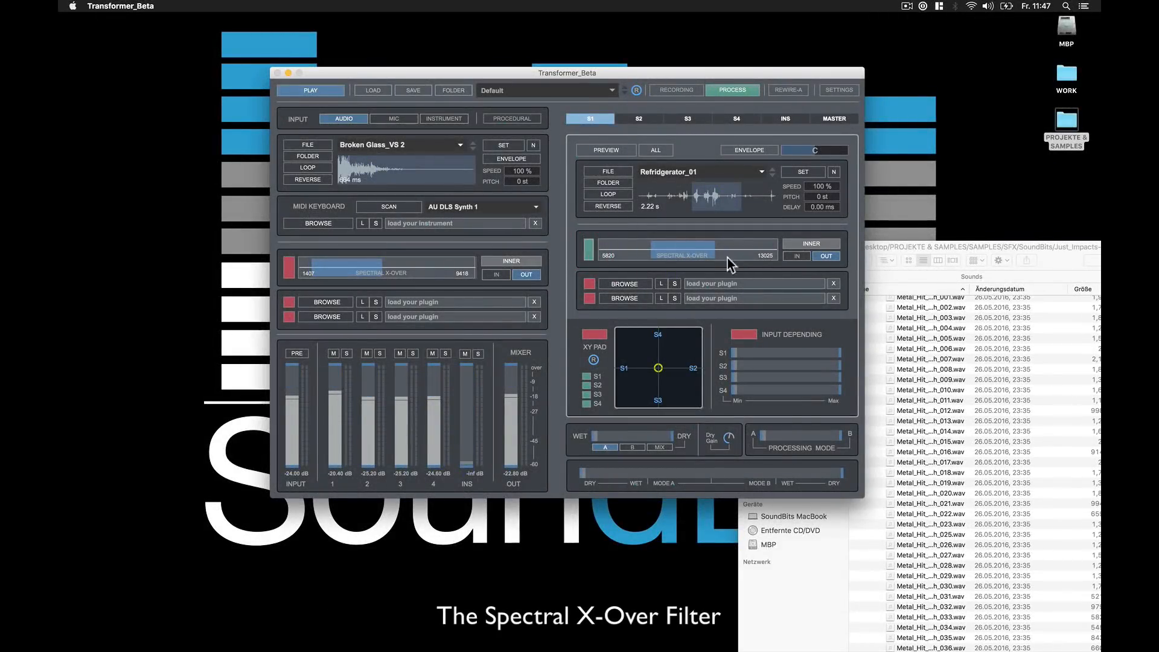
{"action": "left_click_drag", "start_coordinate": [679, 257], "coordinate": [686, 292]}
{"action": "left_click", "coordinate": [798, 245]}
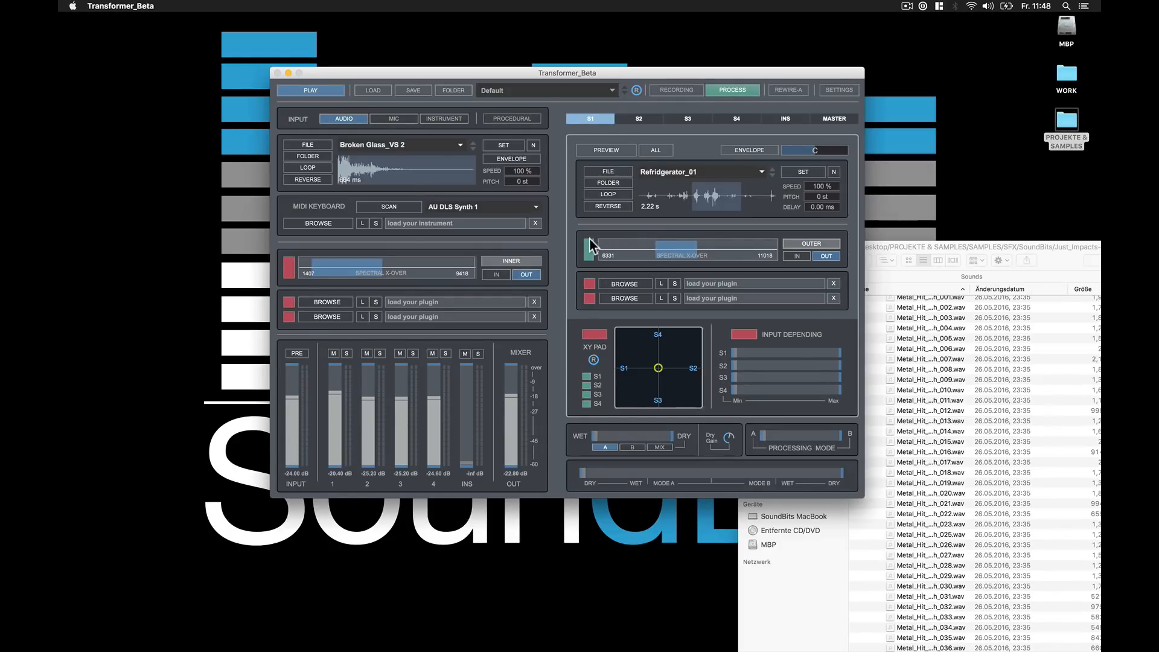
{"action": "left_click", "coordinate": [787, 256]}
{"action": "left_click", "coordinate": [792, 246]}
Load the CamelPhat plugin from the plugins folder into S1's first effect slot
{"action": "left_click", "coordinate": [632, 285]}
{"action": "left_click", "coordinate": [390, 267]}
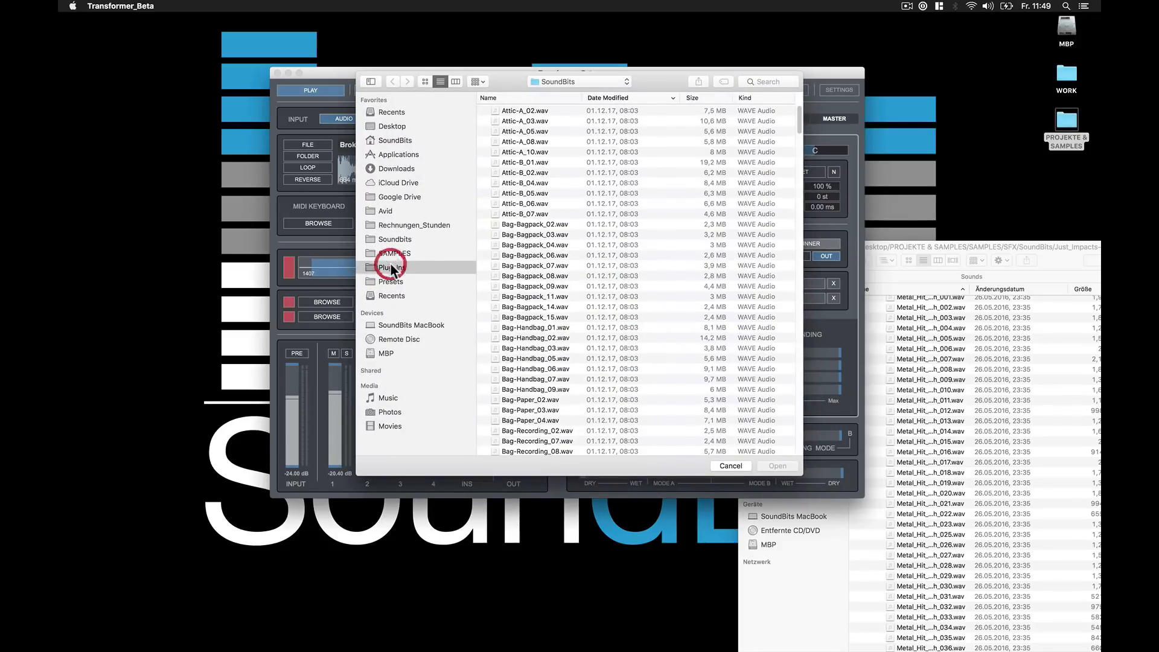
{"action": "double_click", "coordinate": [503, 117]}
{"action": "scroll", "coordinate": [575, 284], "scroll_direction": "down", "scroll_amount": 10}
{"action": "double_click", "coordinate": [531, 447]}
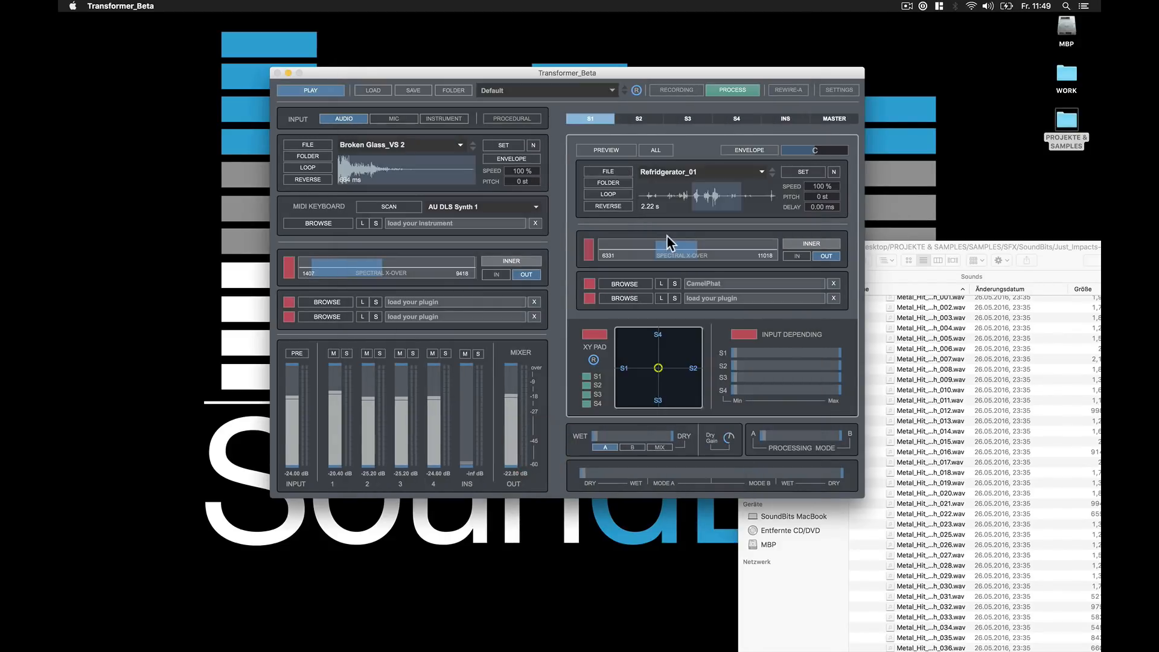
Show the CamelPhat interface, close it and toggle the plugin slot's activation
{"action": "left_click", "coordinate": [698, 282]}
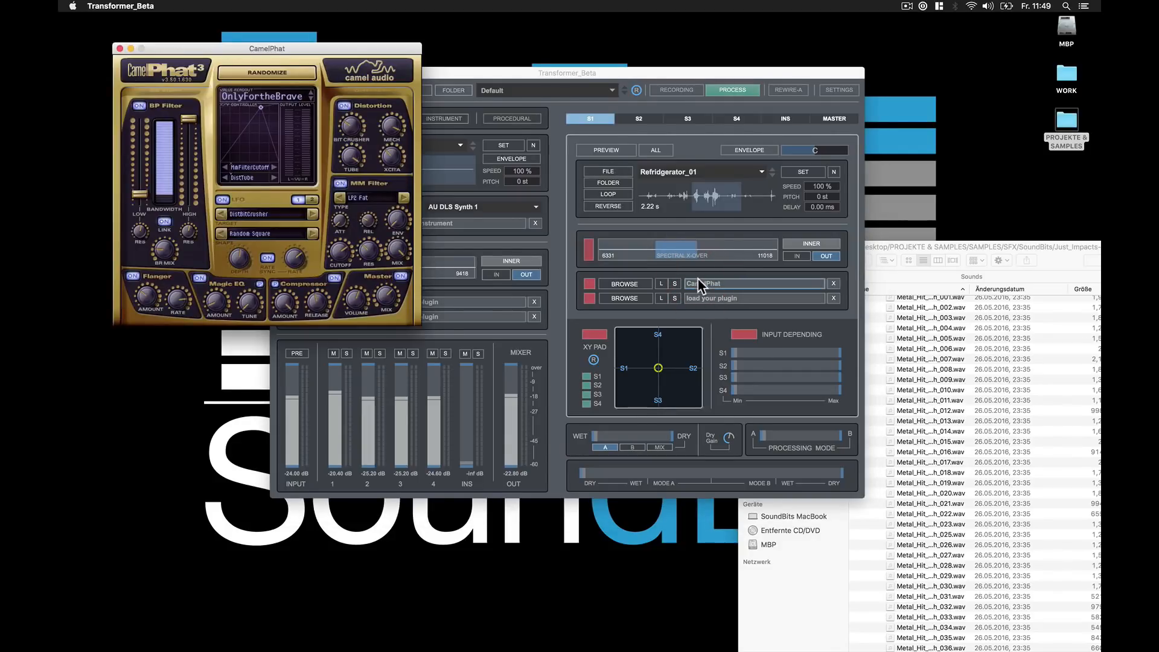
{"action": "left_click", "coordinate": [120, 48]}
{"action": "left_click", "coordinate": [590, 283]}
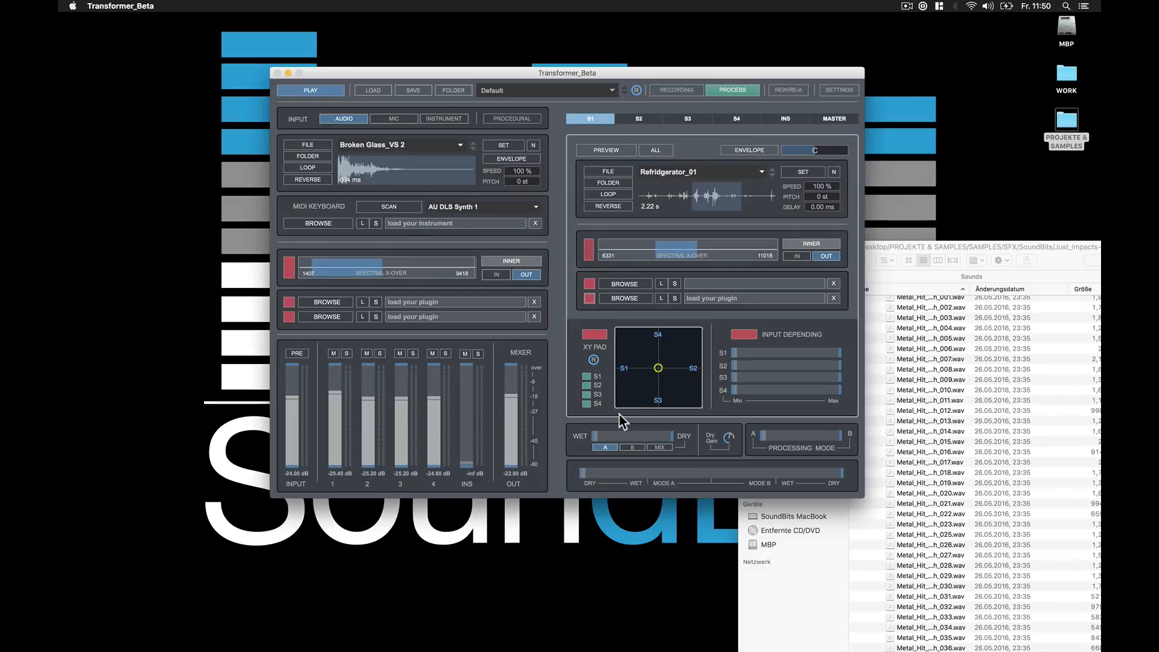
Enable the XY pad and move its mixing point towards S4
{"action": "left_click", "coordinate": [594, 334]}
{"action": "left_click_drag", "start_coordinate": [660, 364], "coordinate": [657, 335]}
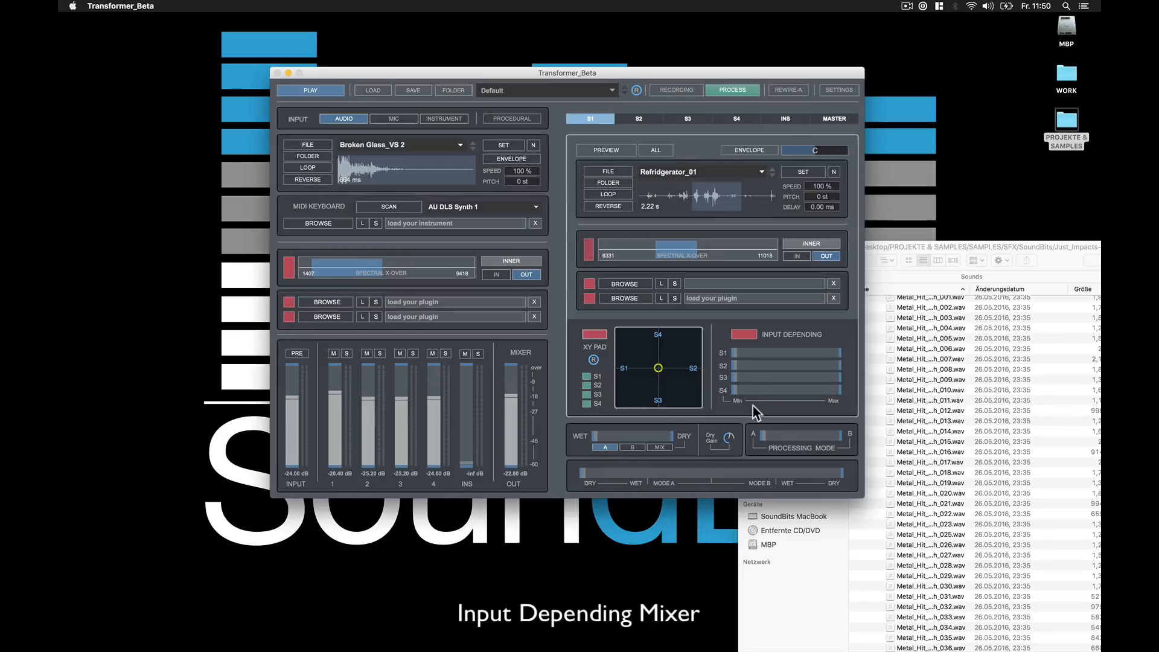
Enable the Input Depending mixer, raise the S1 to S4 thresholds close to Max and test them with playback
{"action": "left_click", "coordinate": [753, 333]}
{"action": "left_click_drag", "start_coordinate": [746, 352], "coordinate": [826, 356]}
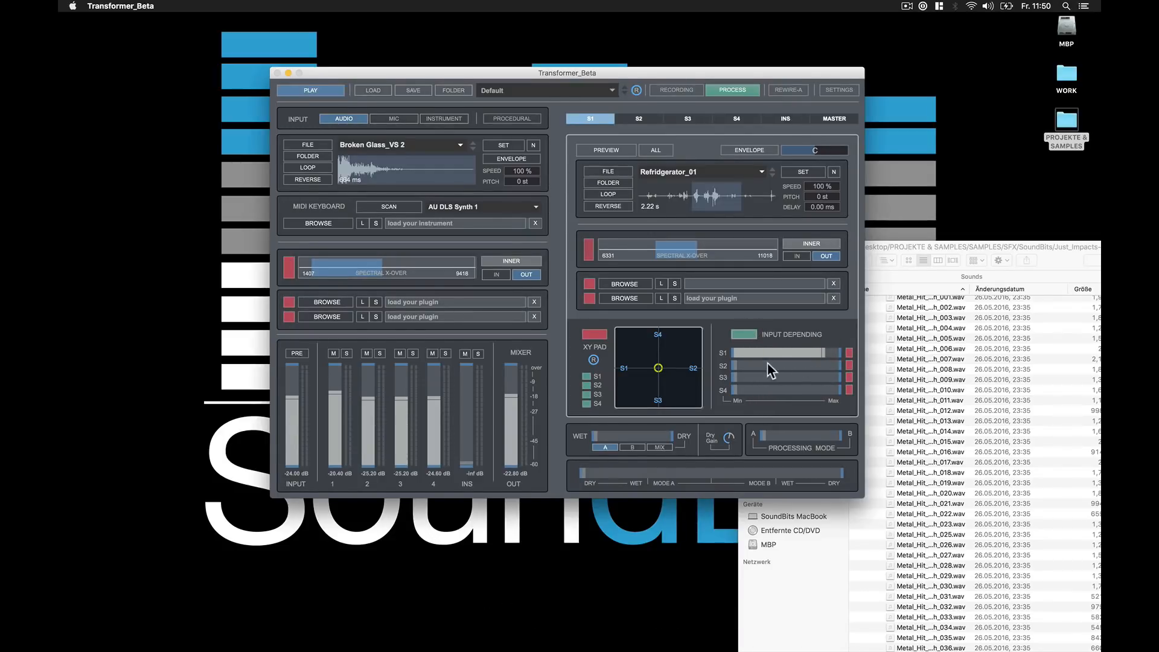
{"action": "left_click", "coordinate": [827, 366]}
{"action": "left_click", "coordinate": [817, 377]}
{"action": "left_click_drag", "start_coordinate": [818, 377], "coordinate": [832, 388]}
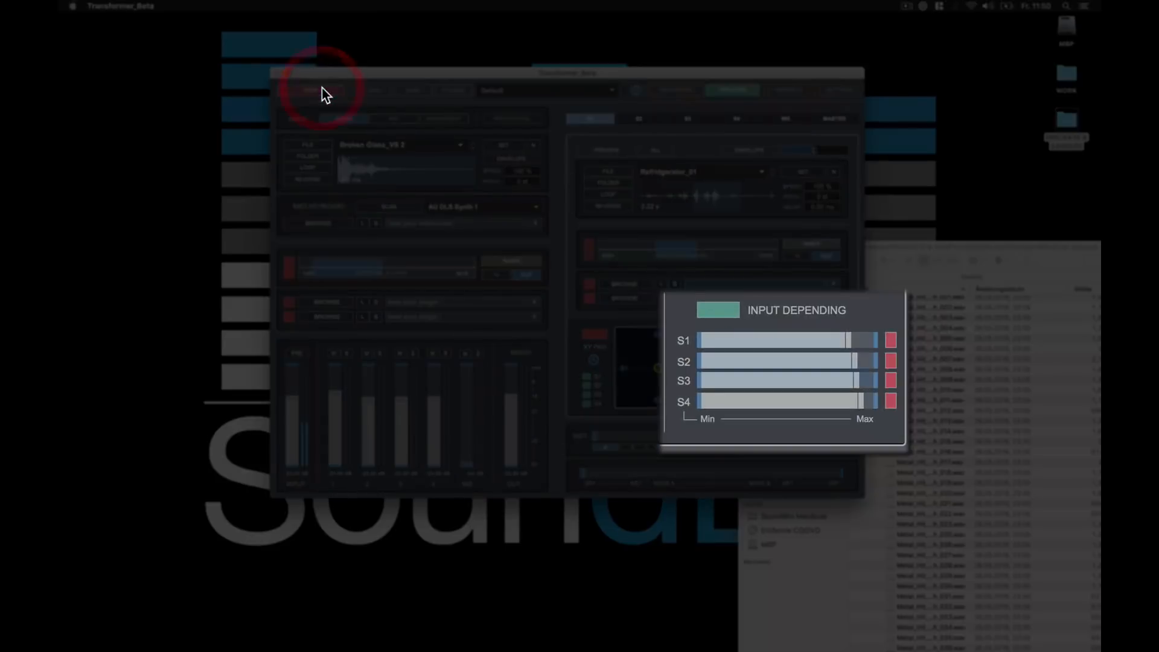
{"action": "left_click", "coordinate": [321, 90]}
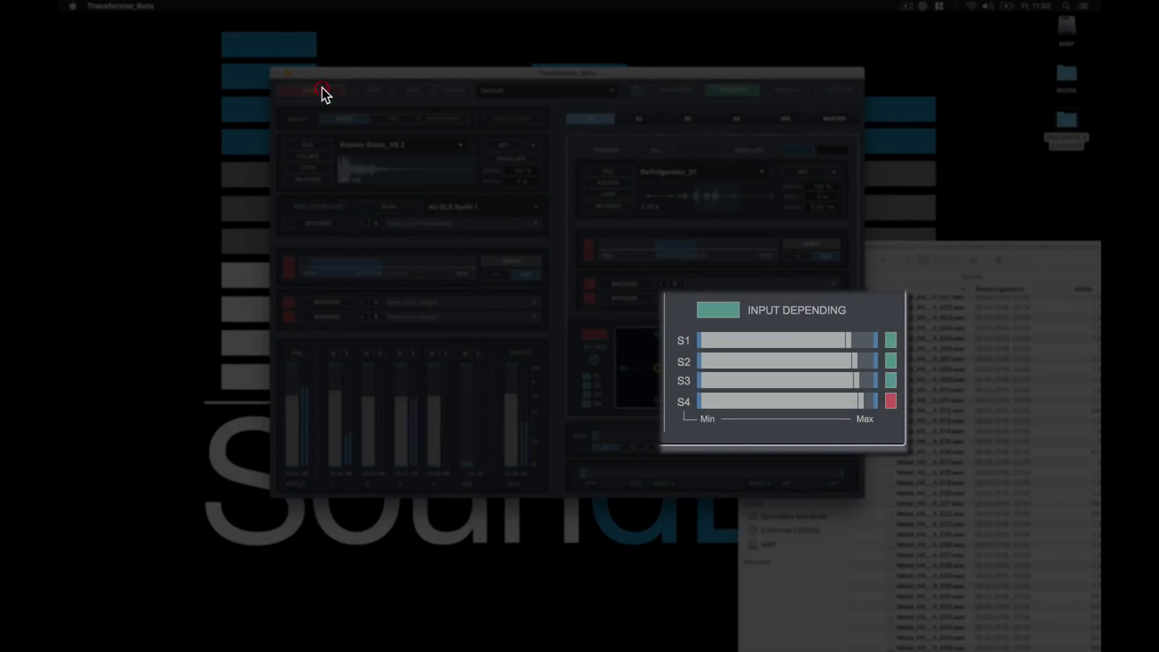
{"action": "left_click", "coordinate": [322, 90]}
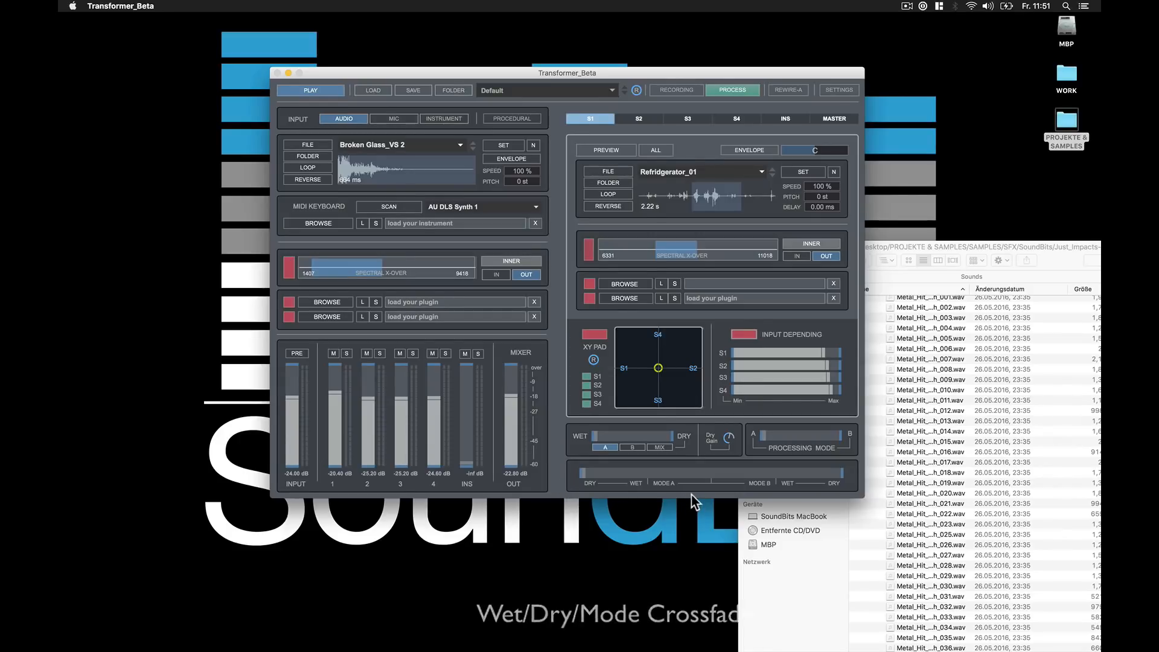
Try the combined wet/dry/mode crossfader and cycle the wet/dry assignment through A, B and Mix, returning to A
{"action": "mouse_move", "coordinate": [590, 473]}
{"action": "left_mouse_down"}
{"action": "mouse_move", "coordinate": [831, 439]}
{"action": "mouse_move", "coordinate": [583, 448]}
{"action": "mouse_move", "coordinate": [619, 441]}
{"action": "mouse_move", "coordinate": [597, 440]}
{"action": "left_mouse_up"}
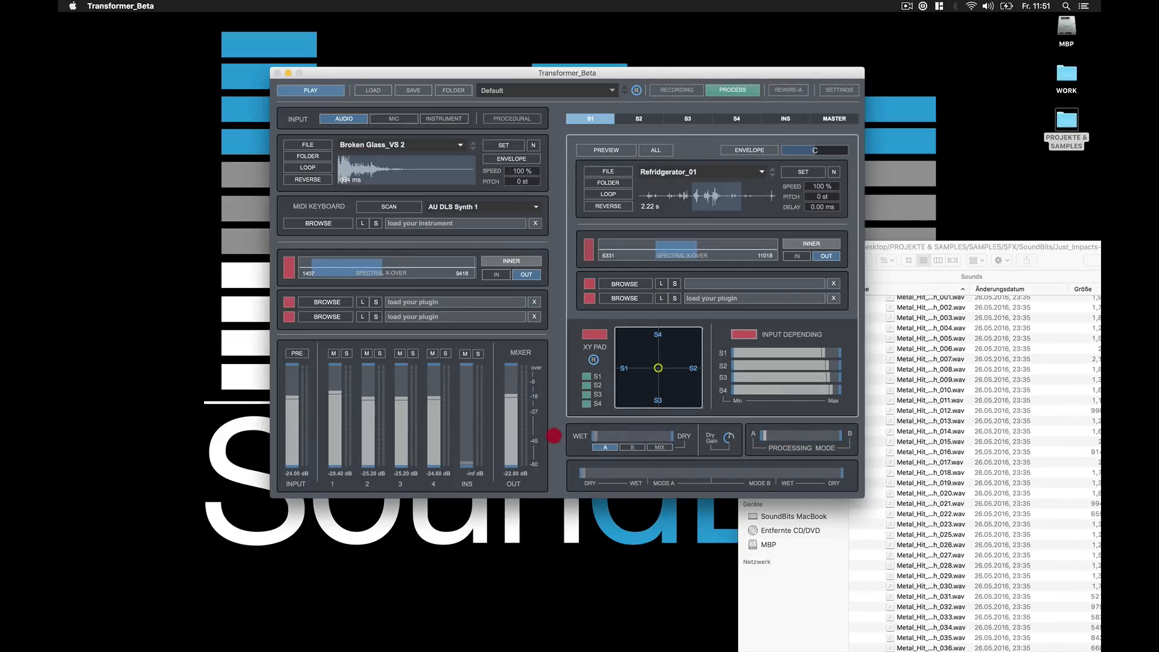
{"action": "left_click", "coordinate": [606, 448]}
{"action": "left_click", "coordinate": [633, 448]}
{"action": "left_click", "coordinate": [660, 448]}
{"action": "left_click", "coordinate": [605, 448]}
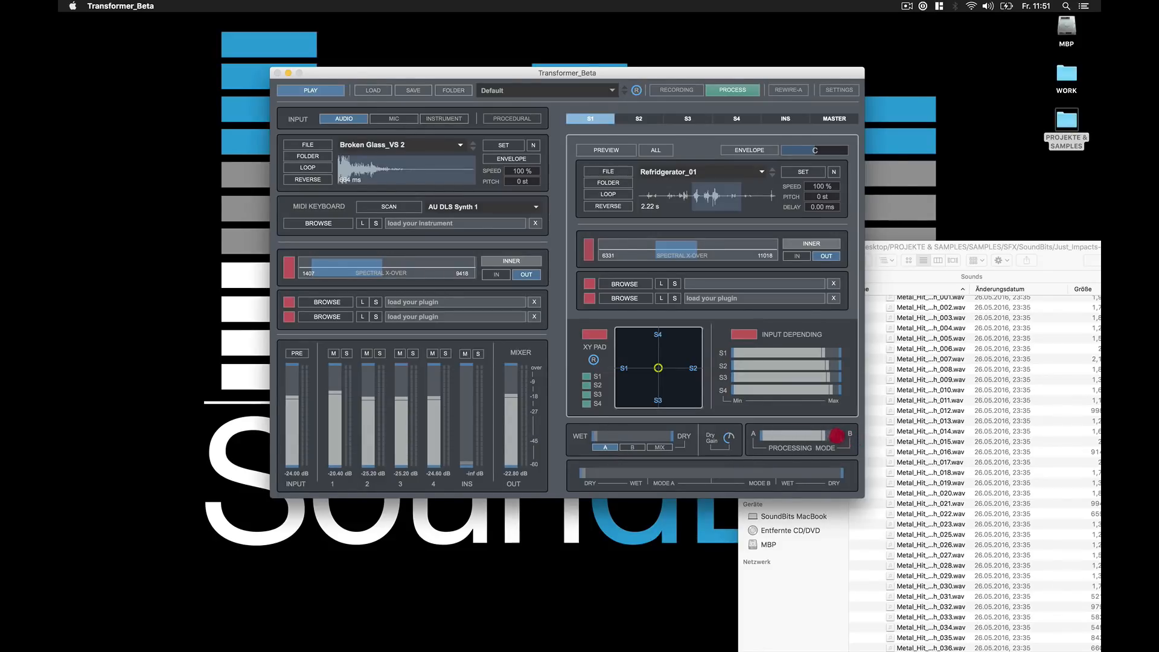
Try the Dry Gain control, sweep the processing mode towards B, and move the combined wet/dry/mode crossfader
{"action": "left_click", "coordinate": [733, 427]}
{"action": "left_click_drag", "start_coordinate": [770, 438], "coordinate": [841, 445]}
{"action": "left_click", "coordinate": [585, 471]}
{"action": "left_click", "coordinate": [595, 472]}
{"action": "left_click_drag", "start_coordinate": [594, 472], "coordinate": [677, 450]}
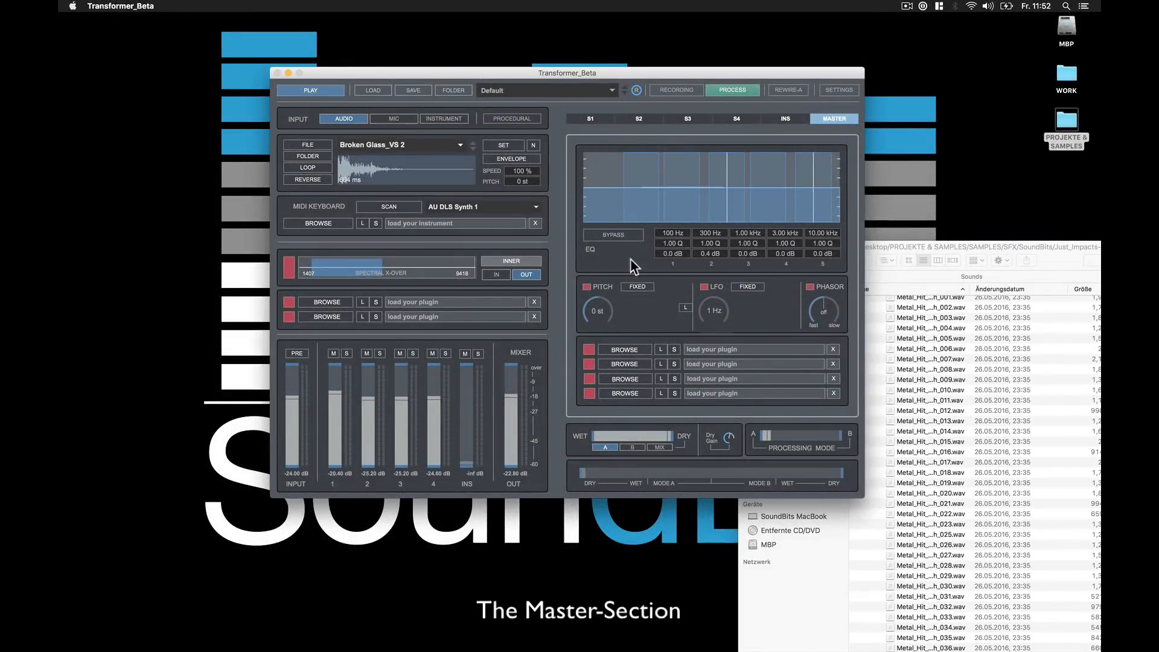
Shape the master EQ with about an 8.6 dB boost at 284 Hz and a 4.4 dB cut at 3.06 kHz
{"action": "left_click_drag", "start_coordinate": [687, 187], "coordinate": [681, 173]}
{"action": "left_click_drag", "start_coordinate": [767, 189], "coordinate": [778, 201]}
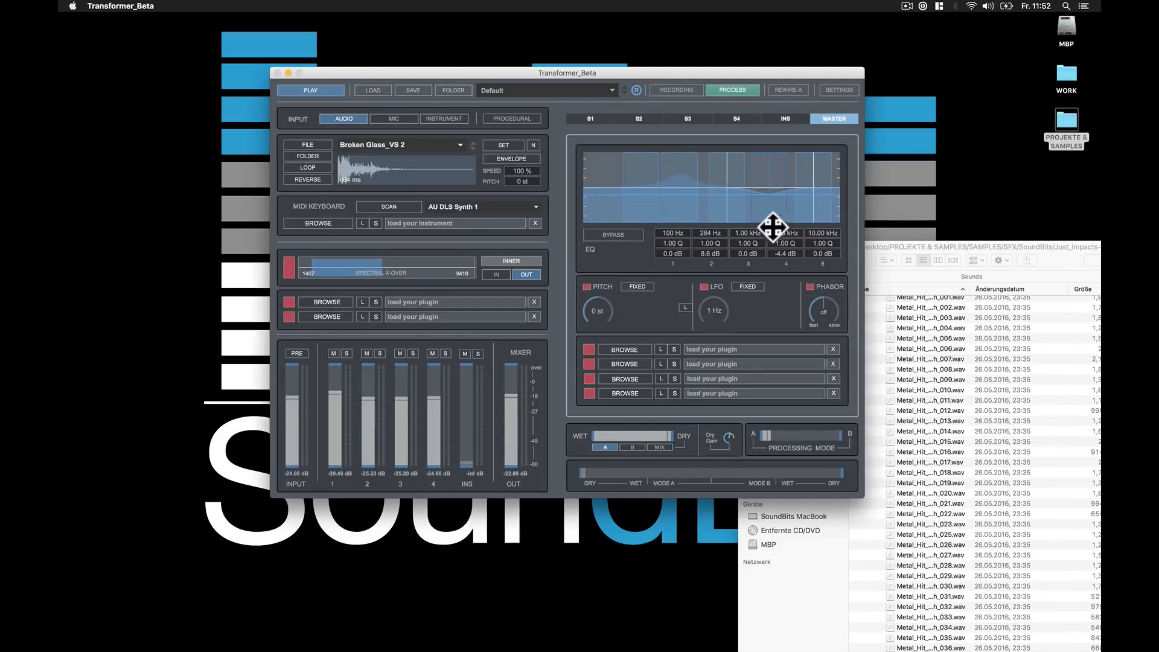
Switch the master Pitch effect on and off, and toggle the Phasor effect
{"action": "left_click", "coordinate": [586, 287]}
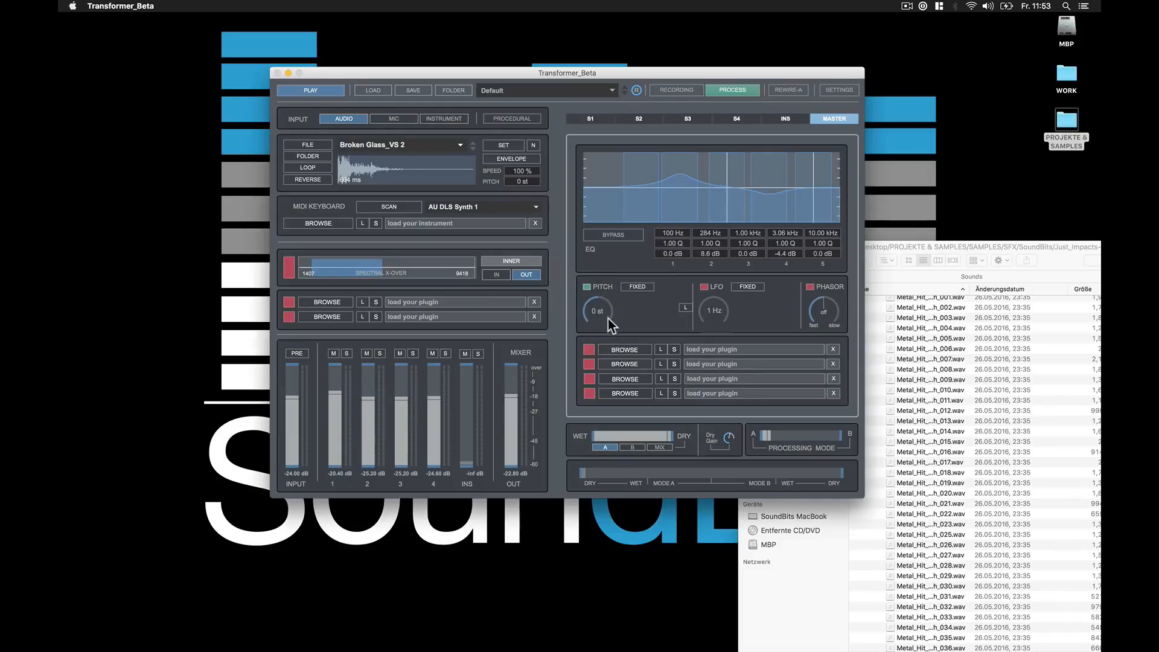
{"action": "left_click", "coordinate": [586, 287]}
{"action": "left_click", "coordinate": [810, 287]}
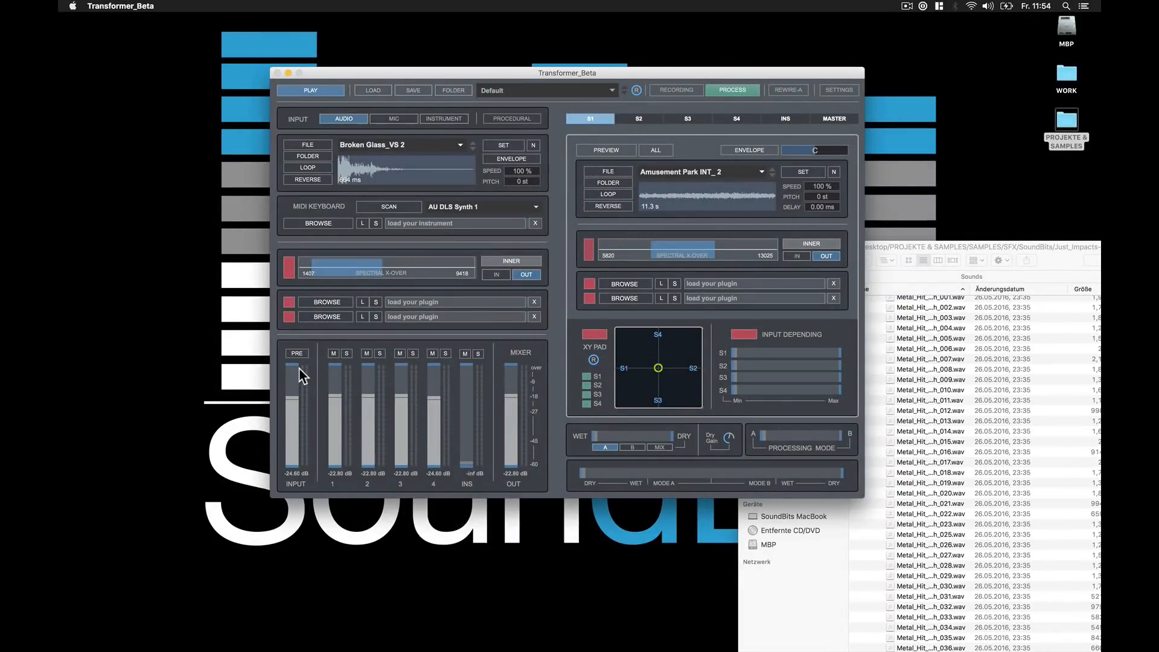
Toggle the mixer's Pre option for the input channel and start playback
{"action": "left_click", "coordinate": [298, 354]}
{"action": "left_click", "coordinate": [293, 91]}
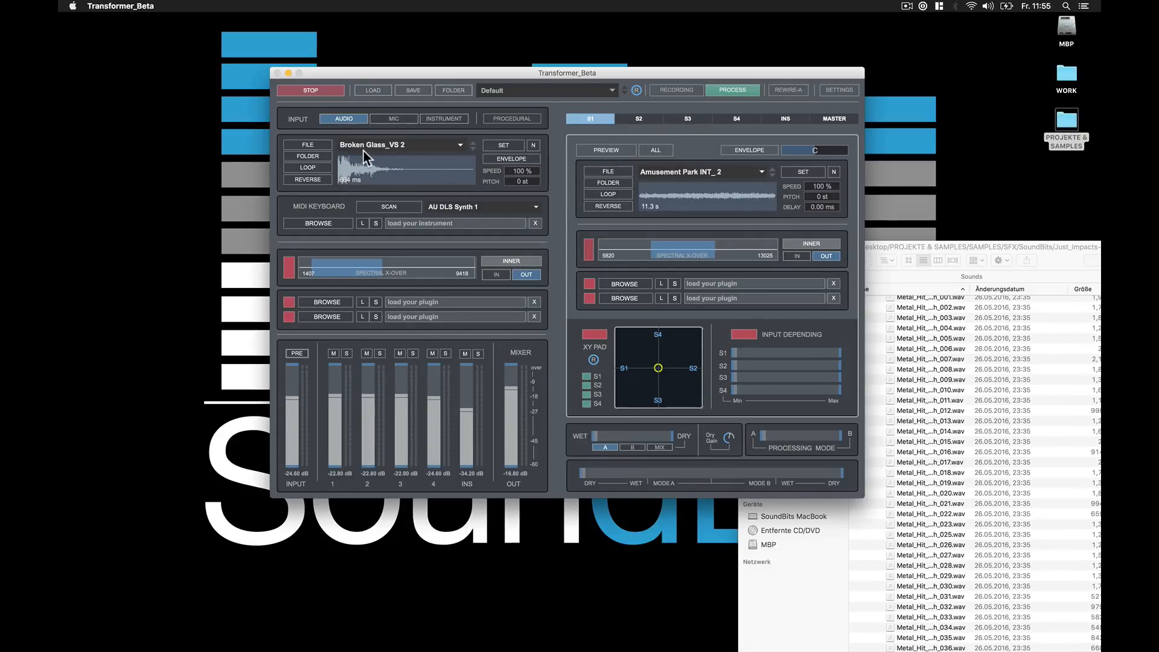
Load Drill Toys Plastic Spin_TS 08.wav as the input sample and mark regions about 5.15 s in it and 14.7 s in S1
{"action": "left_click", "coordinate": [460, 145]}
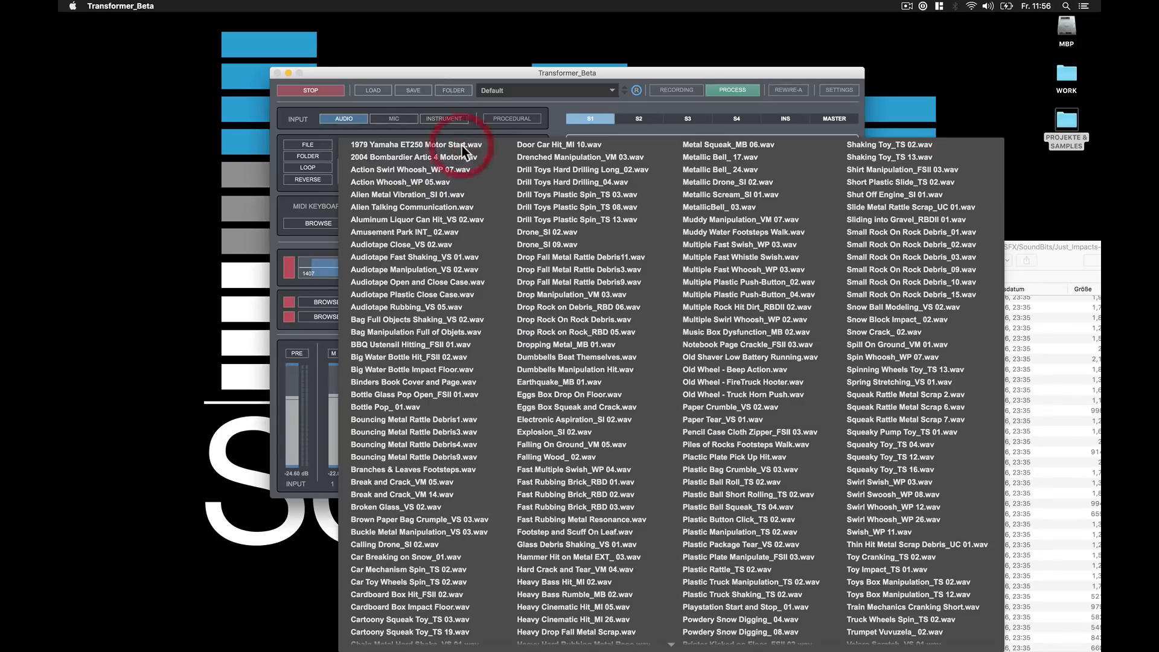
{"action": "left_click", "coordinate": [577, 205]}
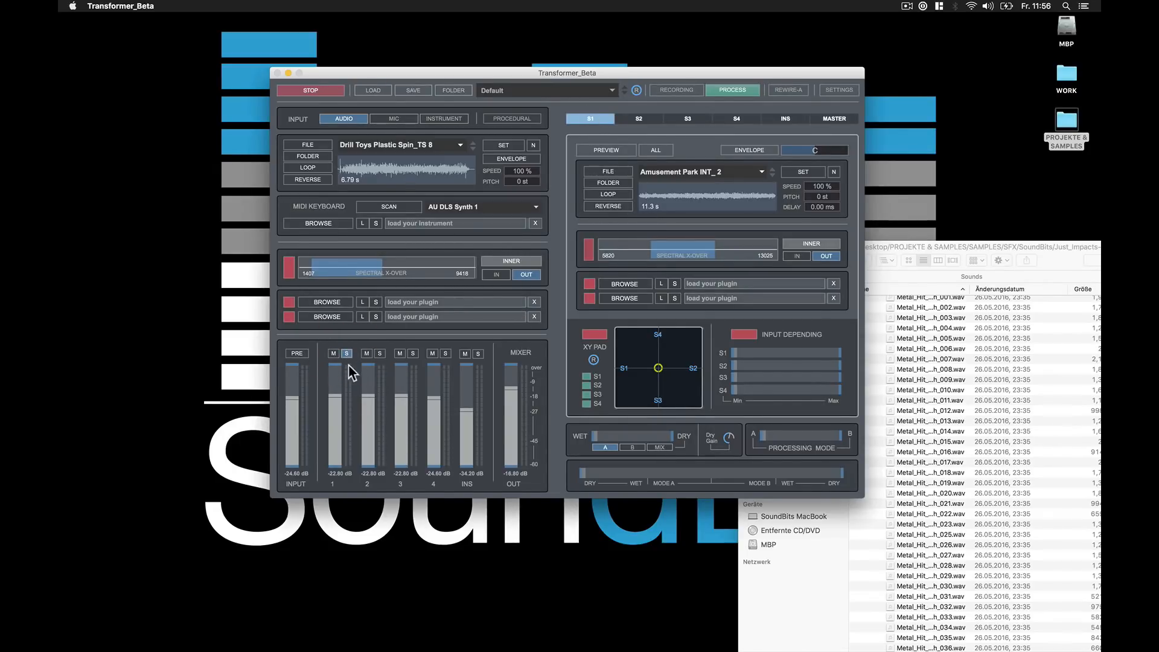
{"action": "left_click_drag", "start_coordinate": [346, 169], "coordinate": [450, 162]}
{"action": "left_click_drag", "start_coordinate": [663, 197], "coordinate": [753, 196]}
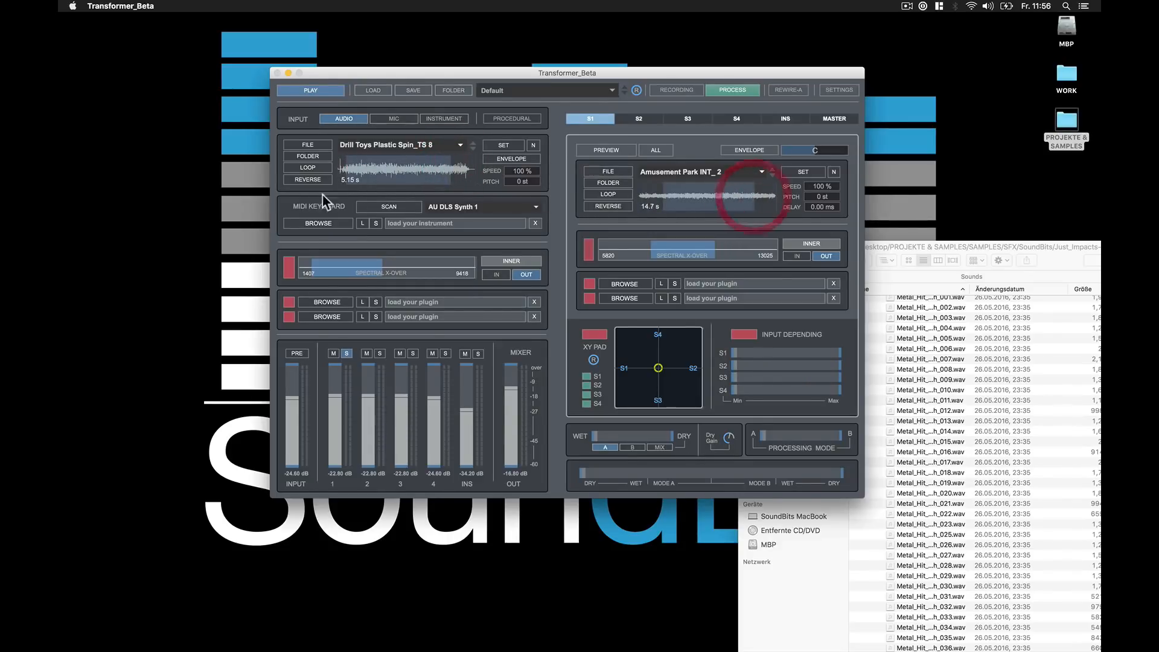
Enable looping for both the input and S1 samples and start playback
{"action": "left_click", "coordinate": [307, 168]}
{"action": "left_click", "coordinate": [615, 194]}
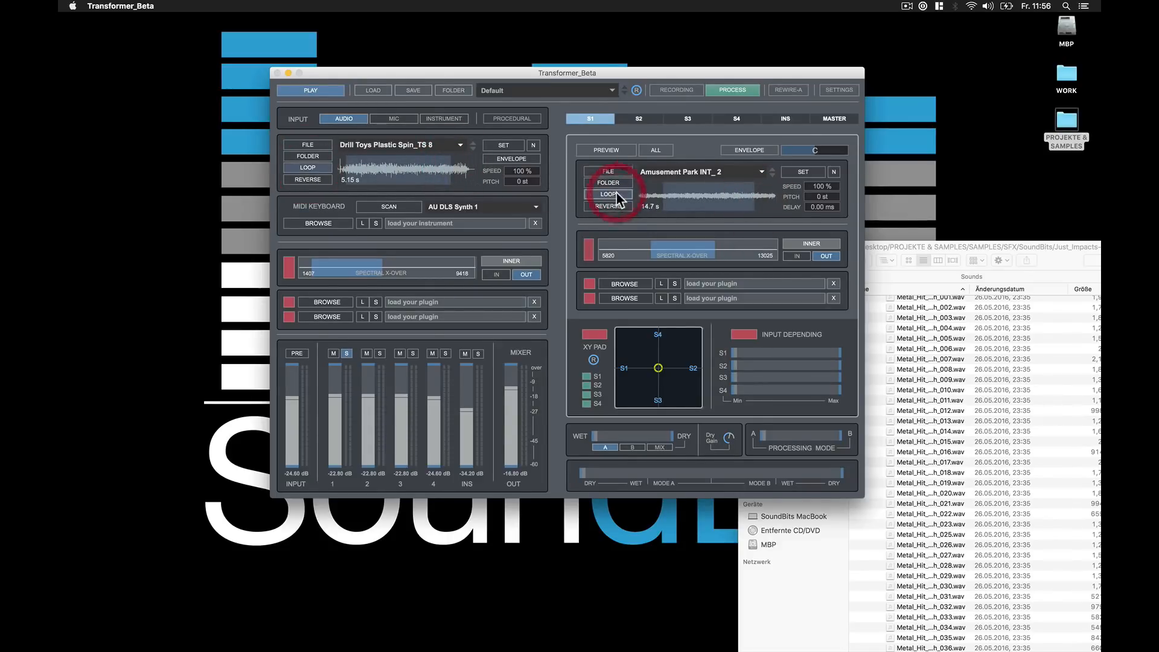
{"action": "left_click", "coordinate": [298, 88]}
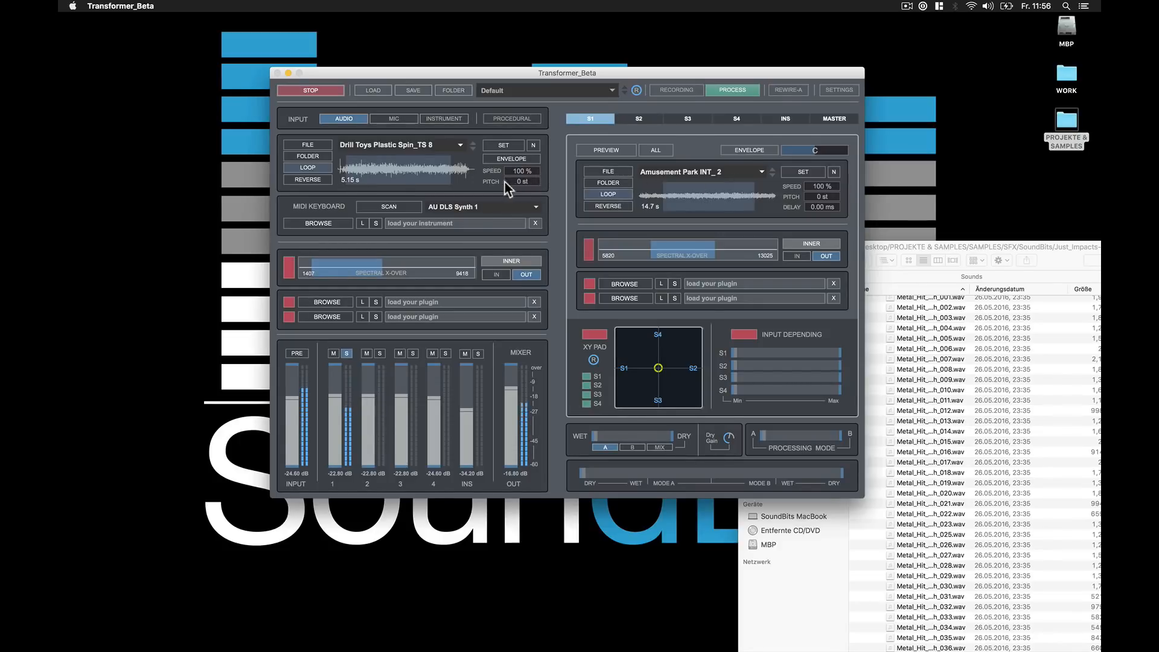
Try a speed of 10 % and a pitch of +10 st on the input sample, reset both, and vary the S1 pitch
{"action": "left_click_drag", "start_coordinate": [521, 171], "coordinate": [524, 100]}
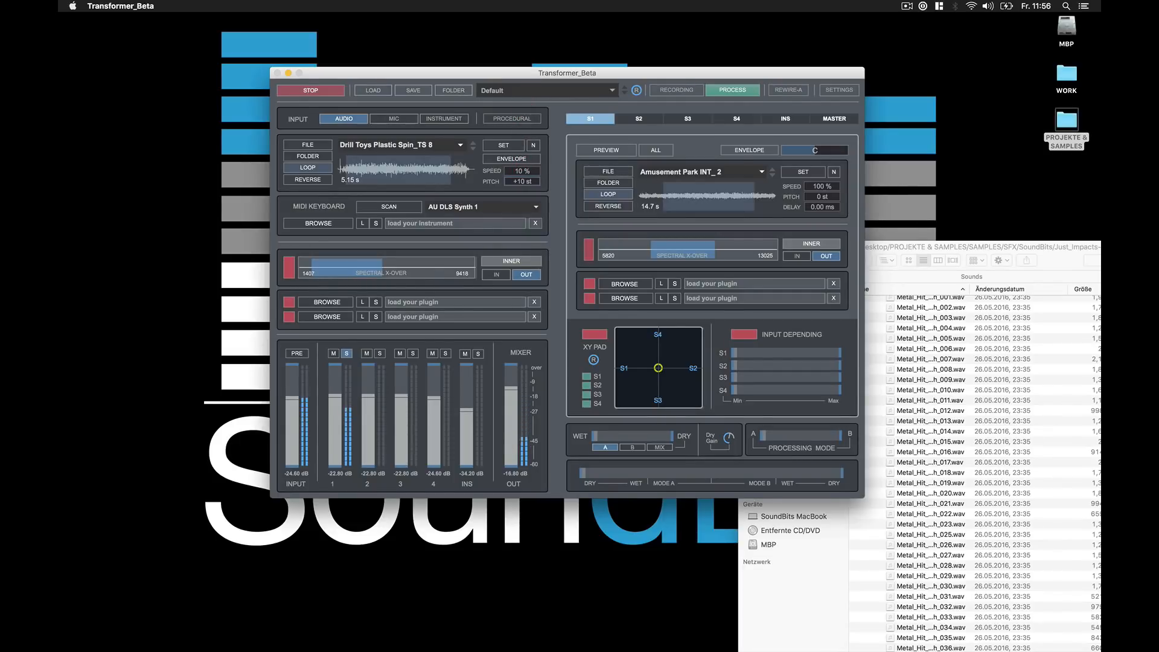
{"action": "left_click", "coordinate": [515, 170]}
{"action": "left_click", "coordinate": [522, 180]}
{"action": "left_click_drag", "start_coordinate": [813, 197], "coordinate": [810, 256]}
{"action": "left_click", "coordinate": [331, 92]}
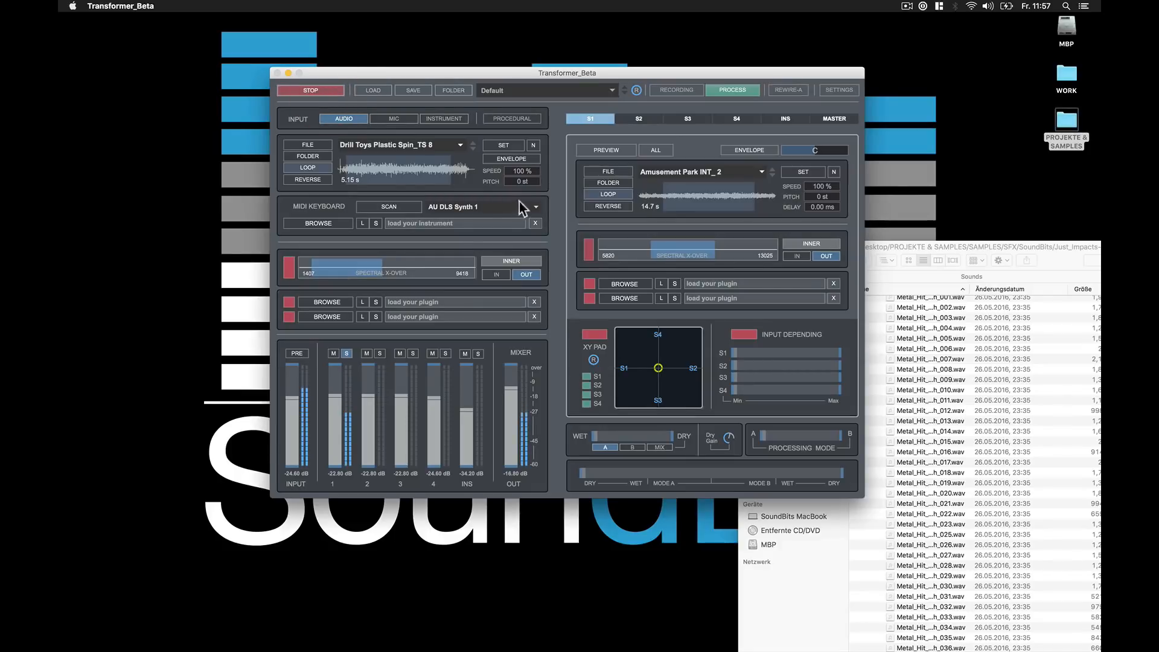
Draw an envelope with two dips for the input sample and mark a shorter playback region of about 2.04 s
{"action": "left_click", "coordinate": [498, 158]}
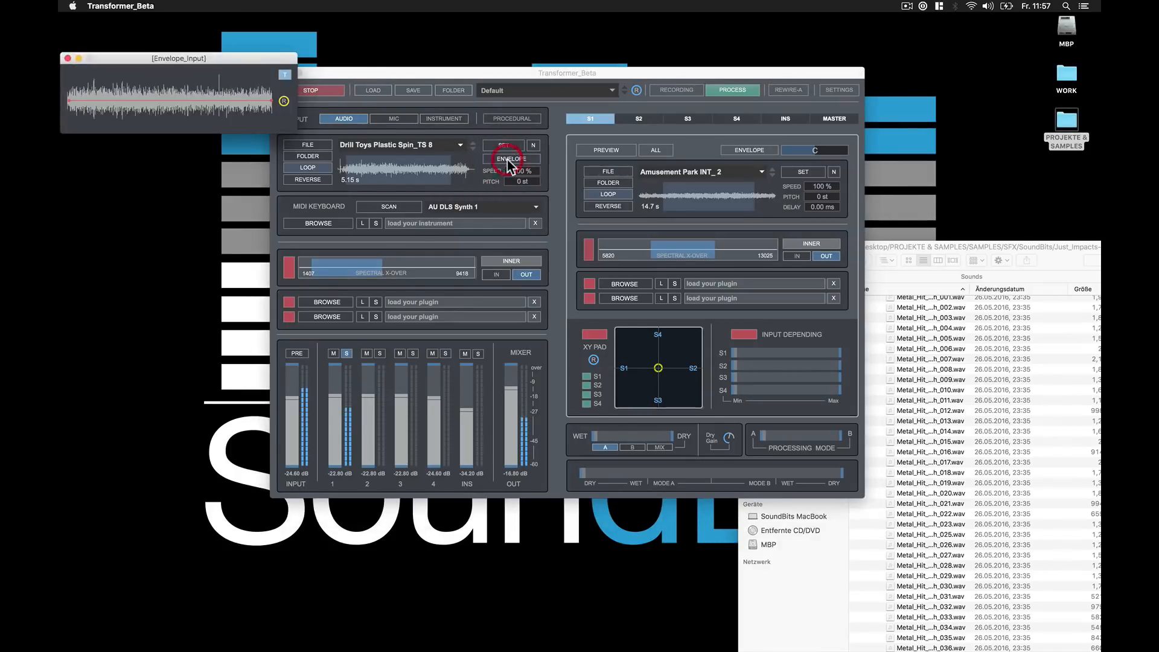
{"action": "left_click_drag", "start_coordinate": [207, 61], "coordinate": [245, 84]}
{"action": "left_click_drag", "start_coordinate": [169, 126], "coordinate": [192, 168]}
{"action": "left_click", "coordinate": [206, 123]}
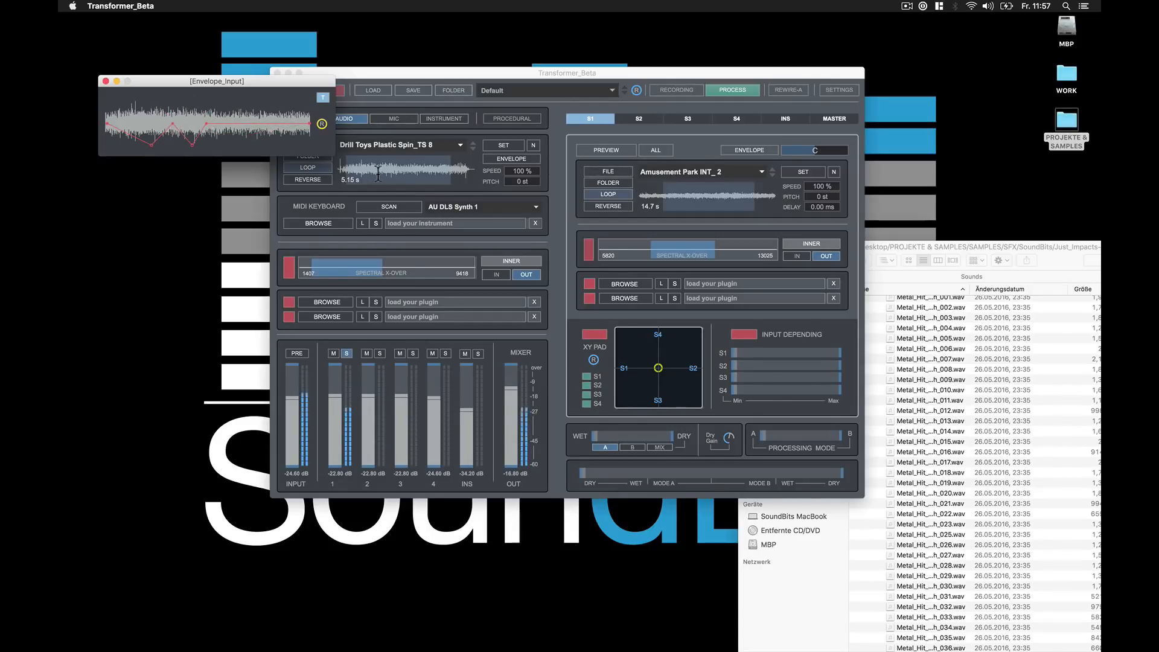
{"action": "left_click_drag", "start_coordinate": [381, 167], "coordinate": [422, 167]}
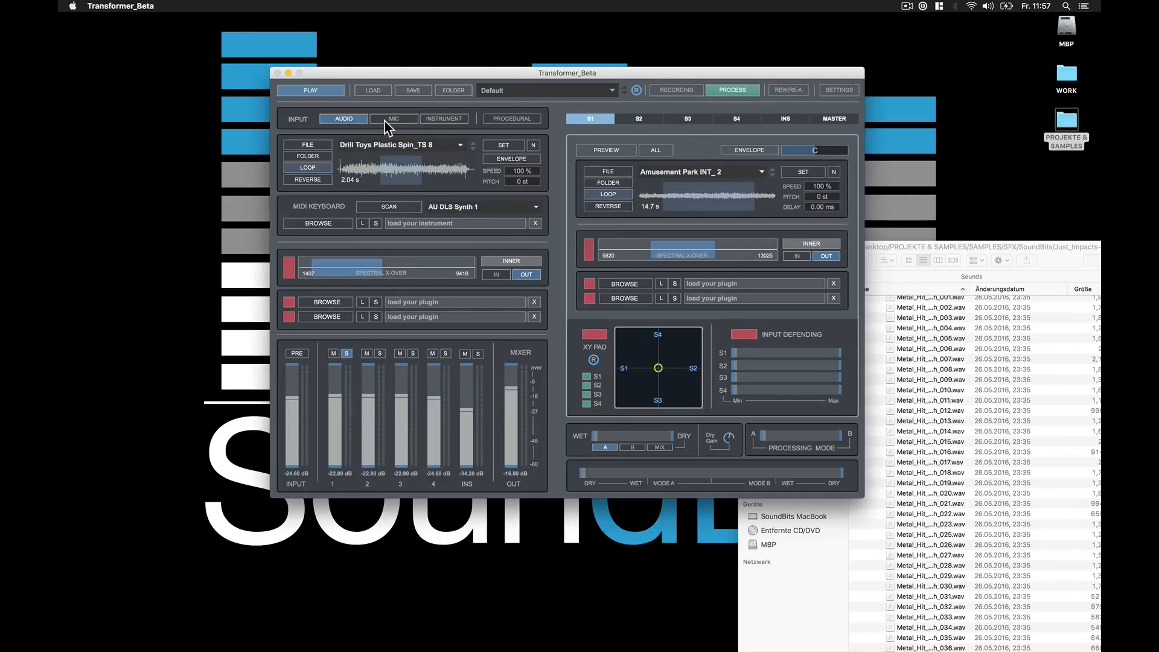
Take mixer channel 1 out of solo, solo the INS channel and show the INS instrument section
{"action": "left_click", "coordinate": [347, 355]}
{"action": "left_click", "coordinate": [480, 354]}
{"action": "left_click", "coordinate": [784, 119]}
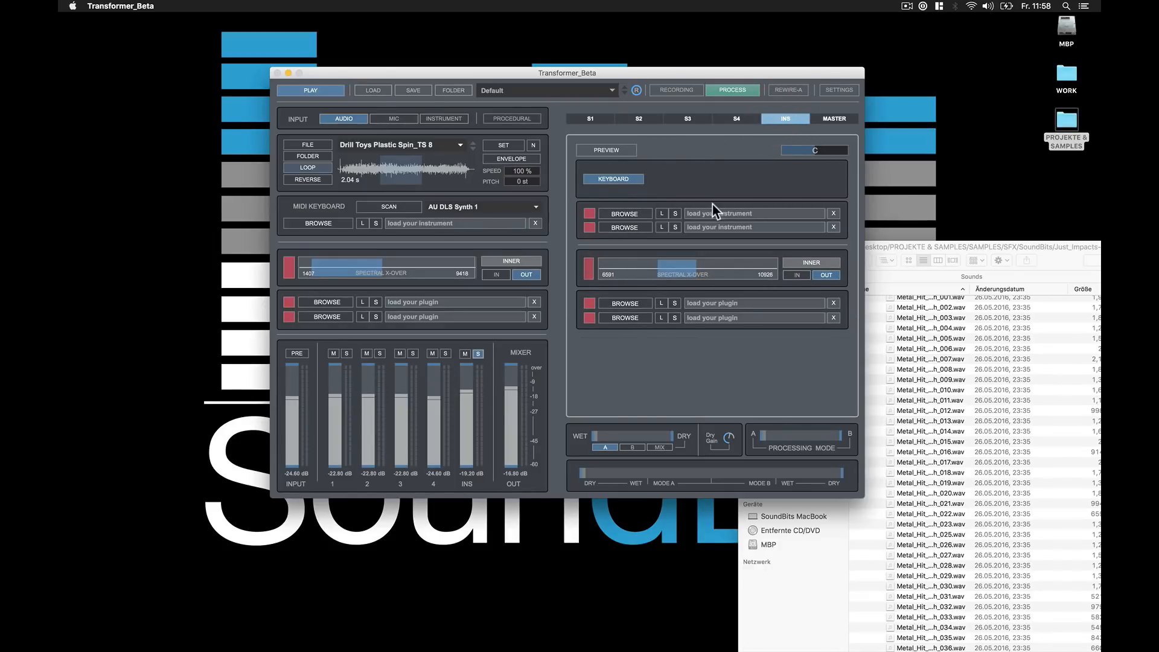
Load Massive into the first INS instrument slot, open its interface and move it to the lower area of the desktop
{"action": "left_click", "coordinate": [632, 213]}
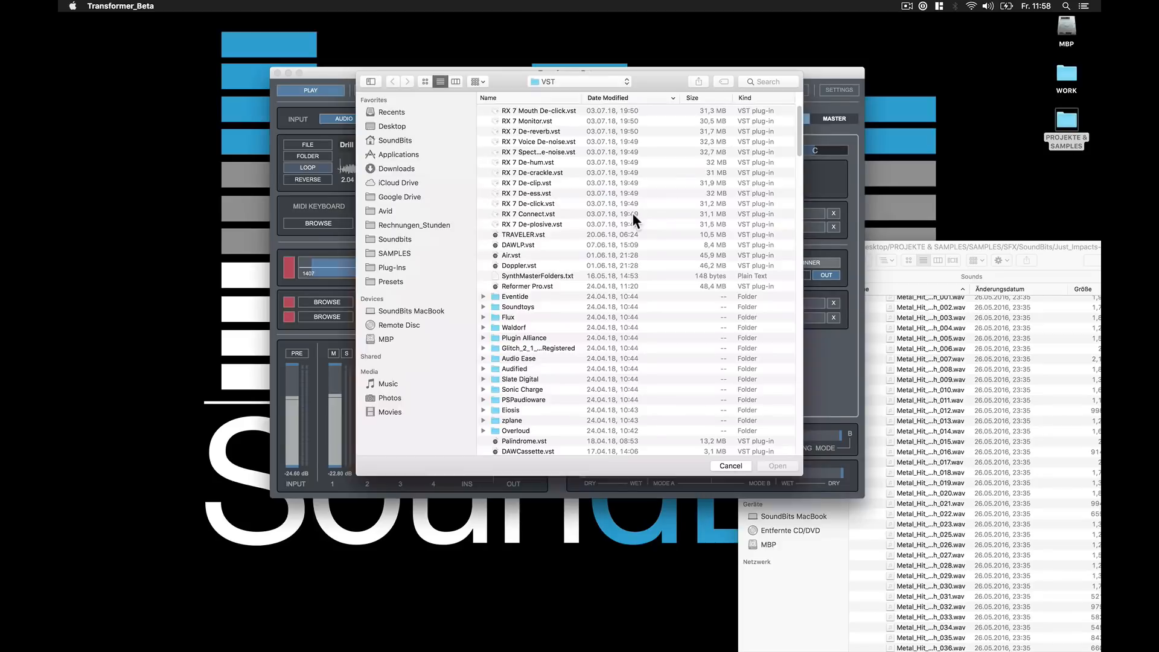
{"action": "double_click", "coordinate": [633, 213]}
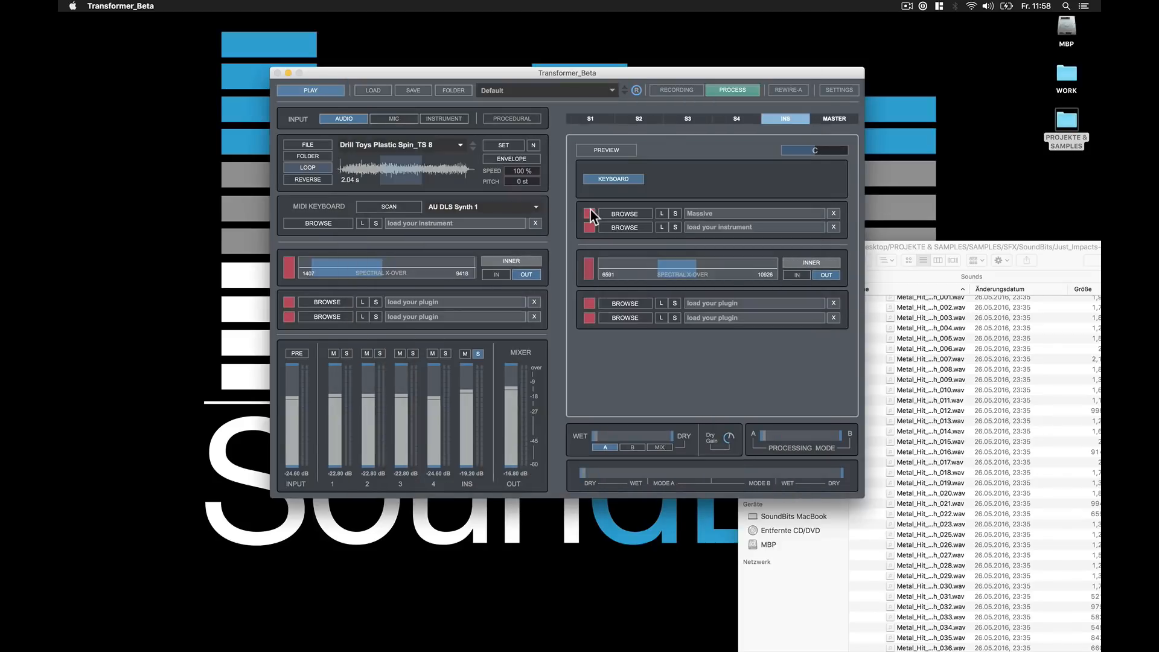
{"action": "left_click", "coordinate": [705, 213]}
{"action": "left_click_drag", "start_coordinate": [325, 56], "coordinate": [279, 300]}
{"action": "left_click", "coordinate": [300, 354]}
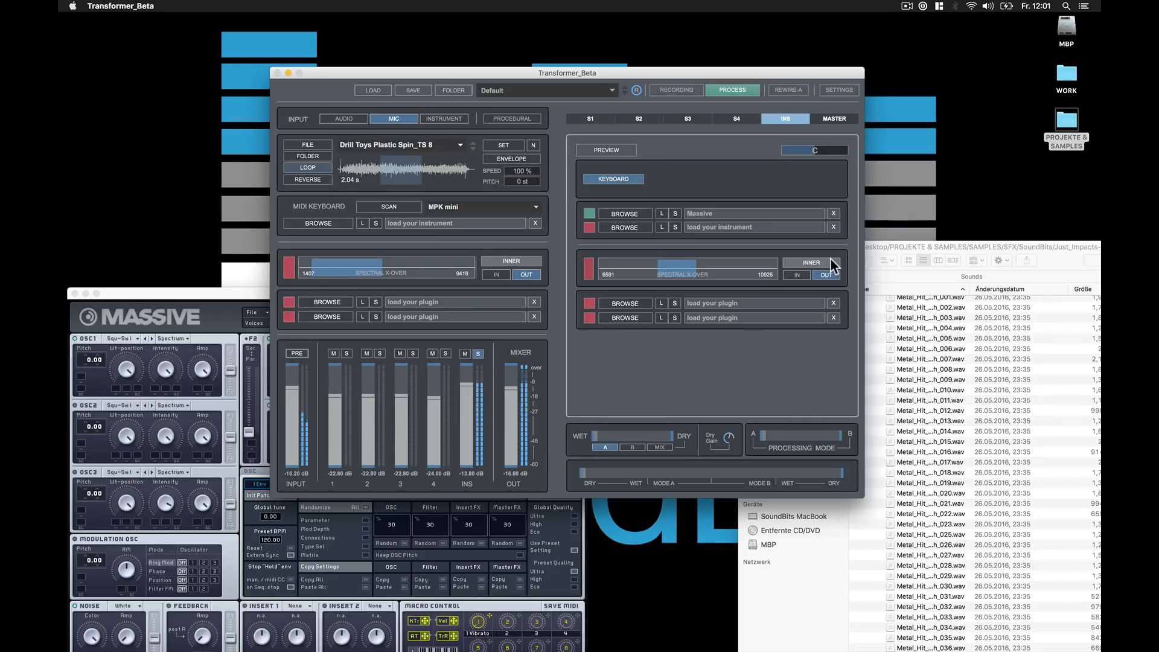
In Massive, set the OSC1 pitch to 5.00, choose the Polysaw I wavetable and raise the pitch further
{"action": "left_click", "coordinate": [233, 290]}
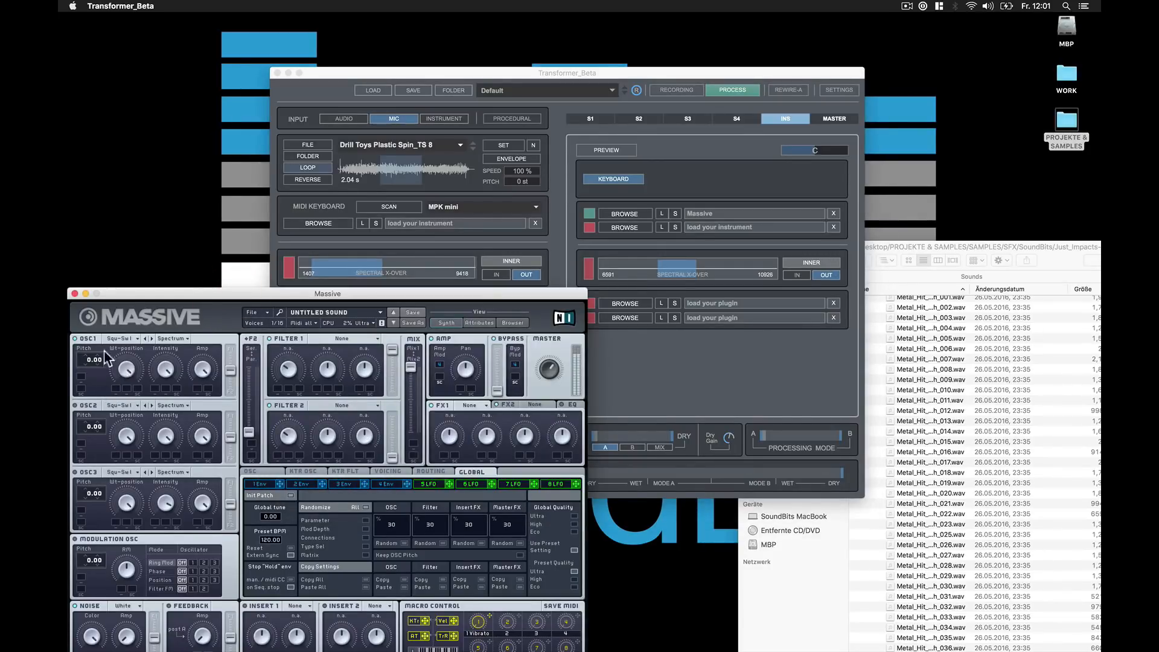
{"action": "mouse_move", "coordinate": [86, 360]}
{"action": "left_mouse_down"}
{"action": "mouse_move", "coordinate": [85, 334]}
{"action": "mouse_move", "coordinate": [96, 378]}
{"action": "mouse_move", "coordinate": [90, 352]}
{"action": "left_mouse_up"}
{"action": "left_click", "coordinate": [119, 338]}
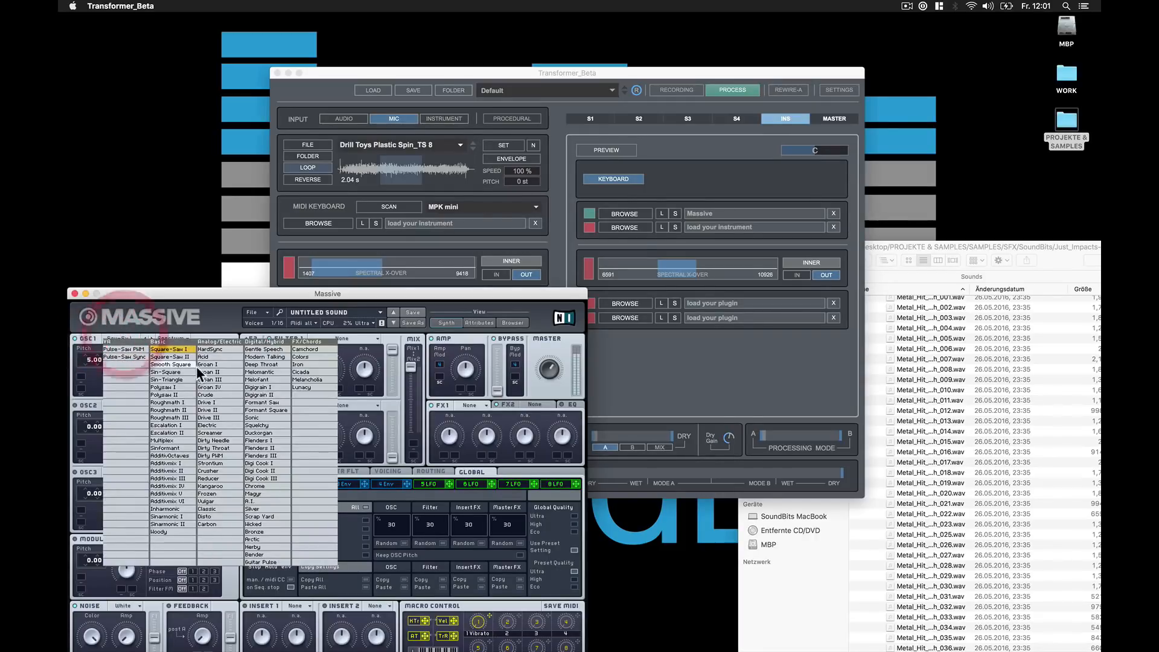
{"action": "left_click", "coordinate": [184, 388]}
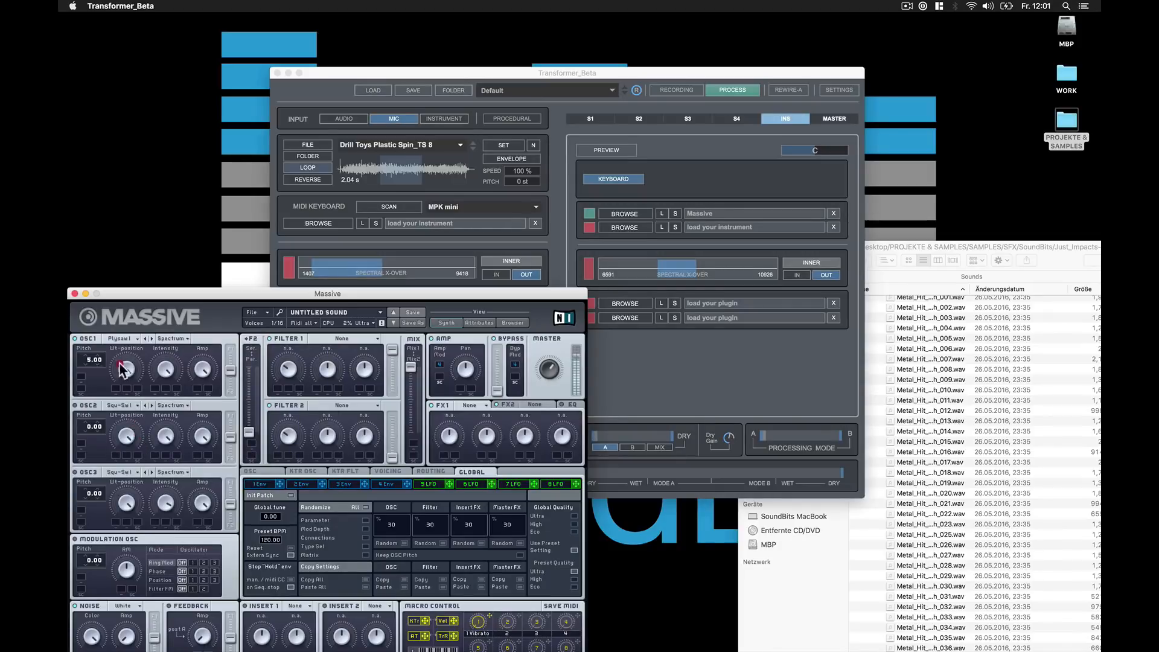
{"action": "mouse_move", "coordinate": [86, 363]}
{"action": "left_mouse_down"}
{"action": "mouse_move", "coordinate": [86, 388]}
{"action": "mouse_move", "coordinate": [84, 340]}
{"action": "left_mouse_up"}
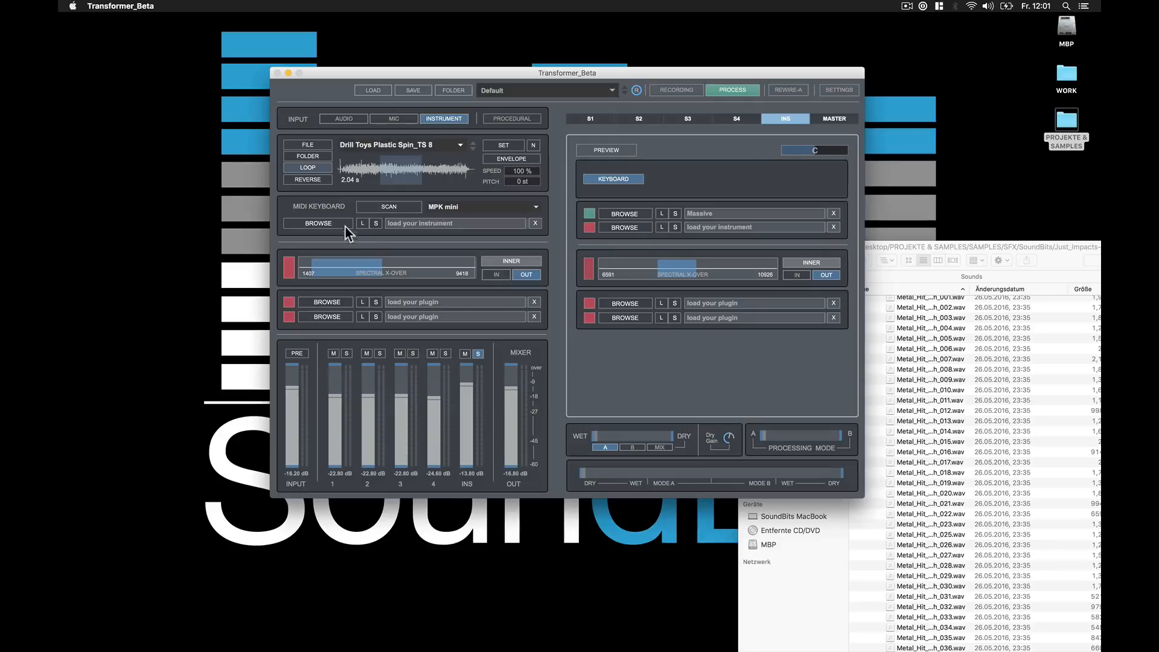
Load Massive.vst as the input instrument, show an envelope in its interface and raise the OSC1 pitch
{"action": "left_click", "coordinate": [320, 224]}
{"action": "type", "text": "mas"}
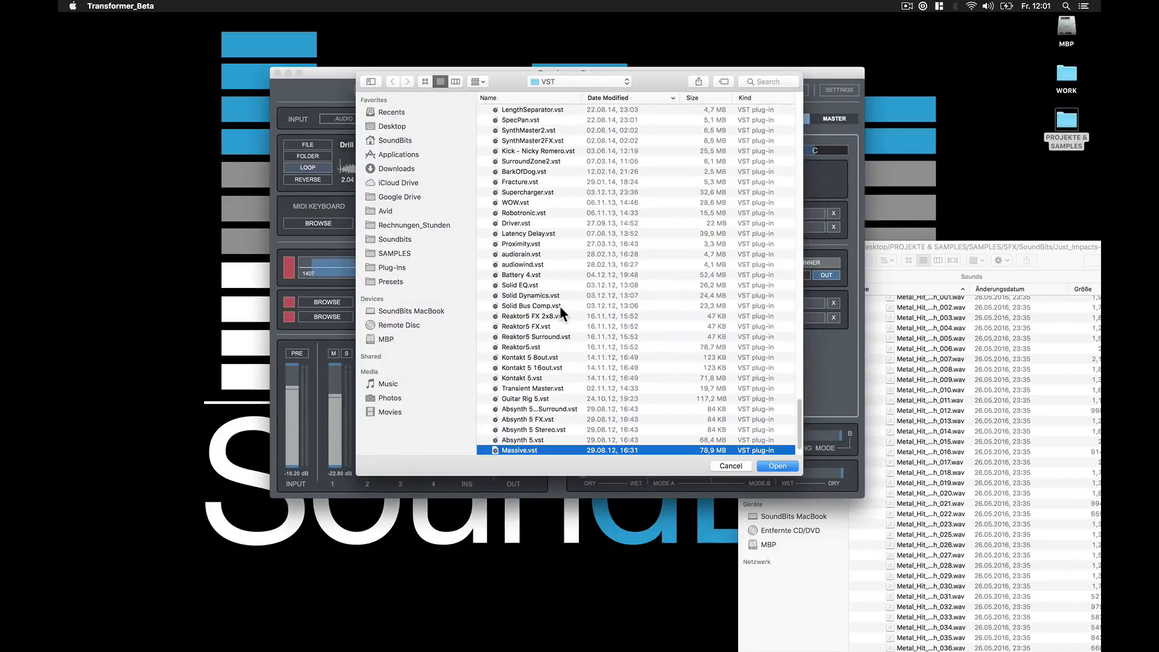
{"action": "key", "text": "Return"}
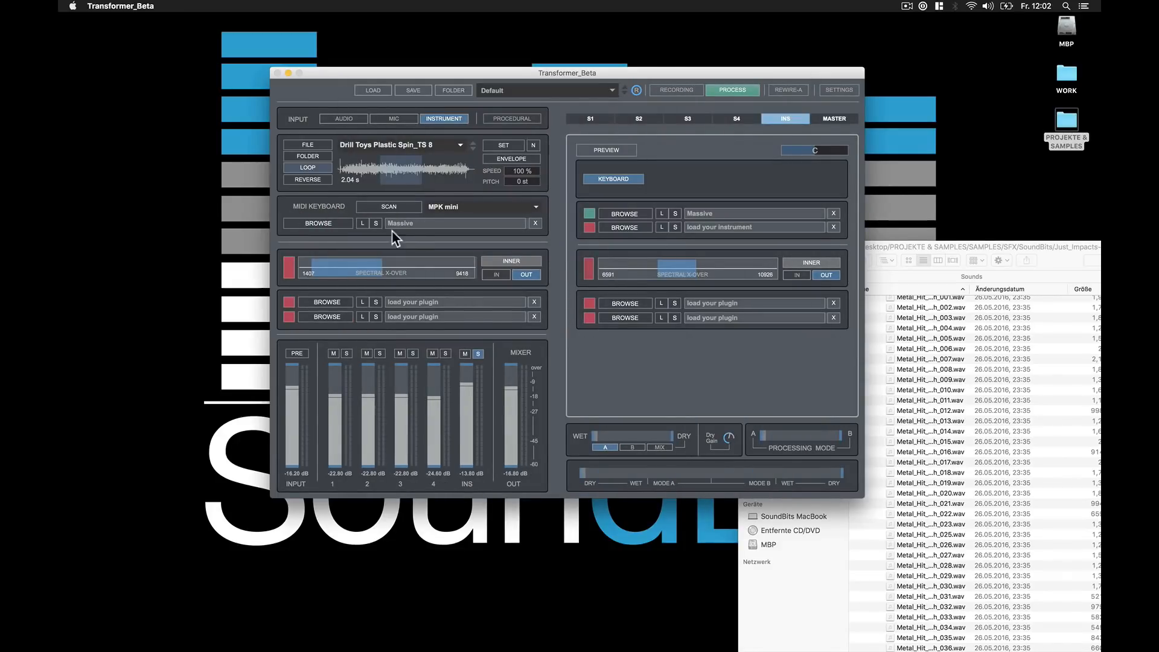
{"action": "left_click", "coordinate": [412, 227]}
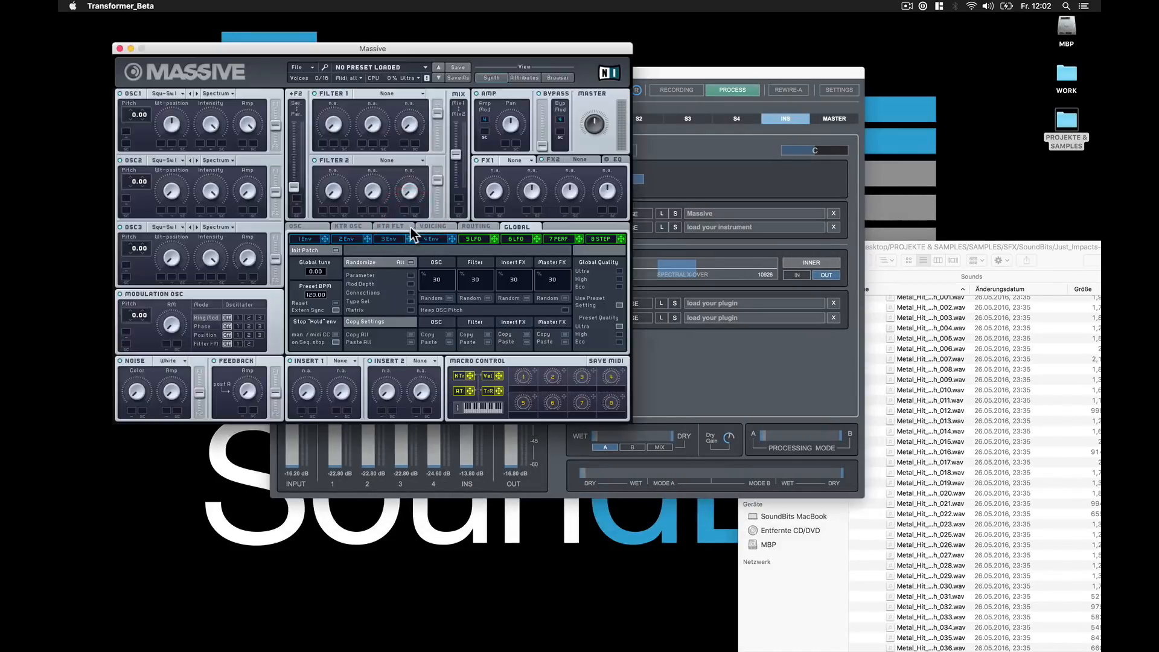
{"action": "left_click", "coordinate": [477, 239]}
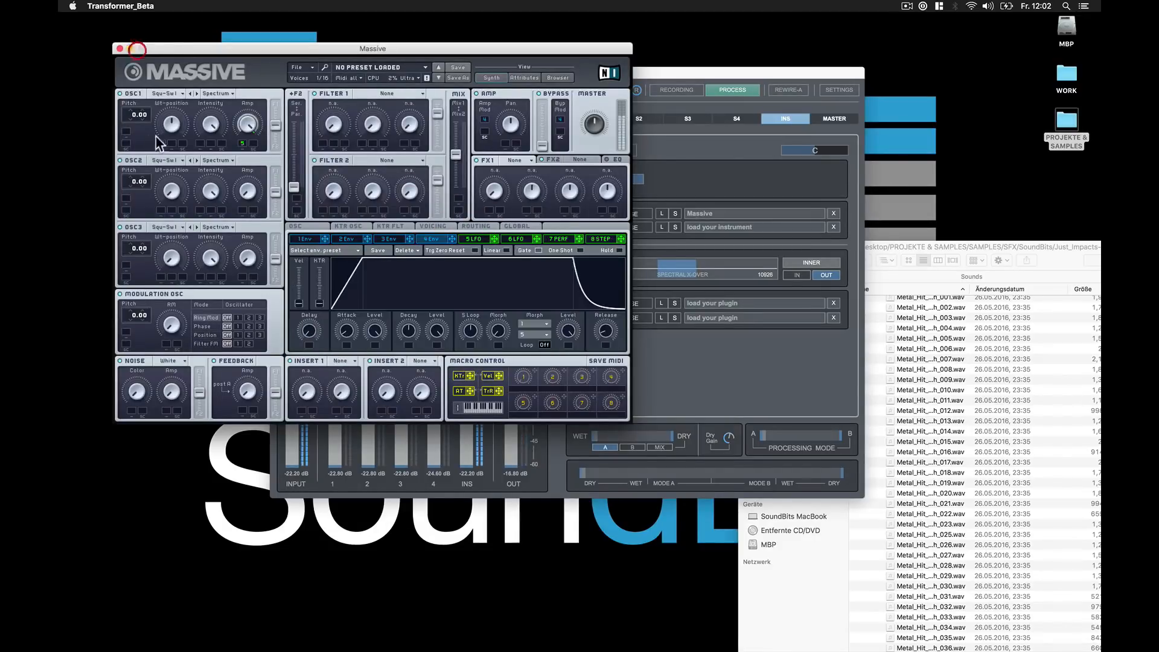
{"action": "left_click_drag", "start_coordinate": [138, 115], "coordinate": [137, 50]}
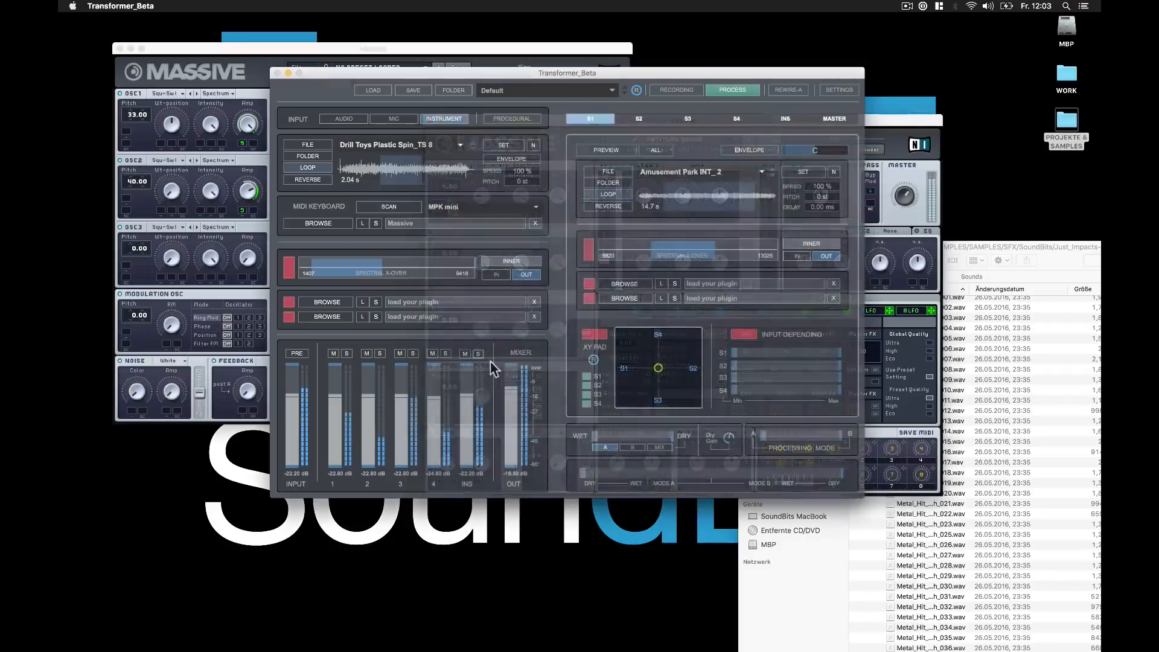
Lower the INS channel level to -27.00 dB and open the Procedural control window beside the main window
{"action": "left_click_drag", "start_coordinate": [467, 386], "coordinate": [403, 408]}
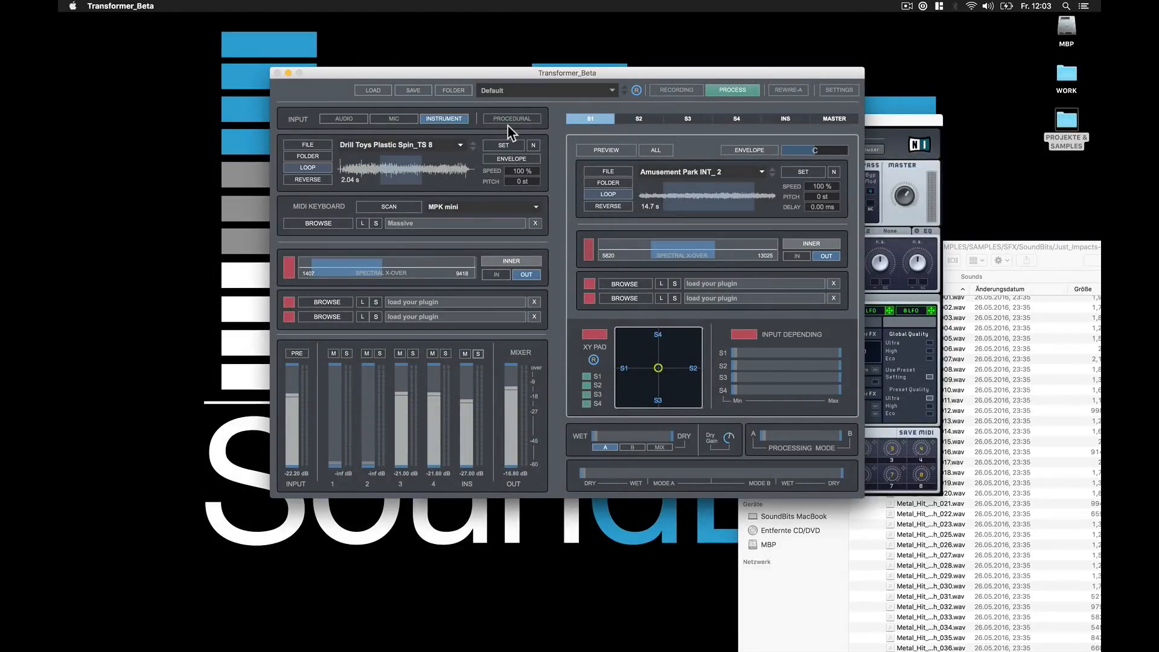
{"action": "left_click", "coordinate": [506, 119]}
{"action": "left_click_drag", "start_coordinate": [608, 130], "coordinate": [234, 192]}
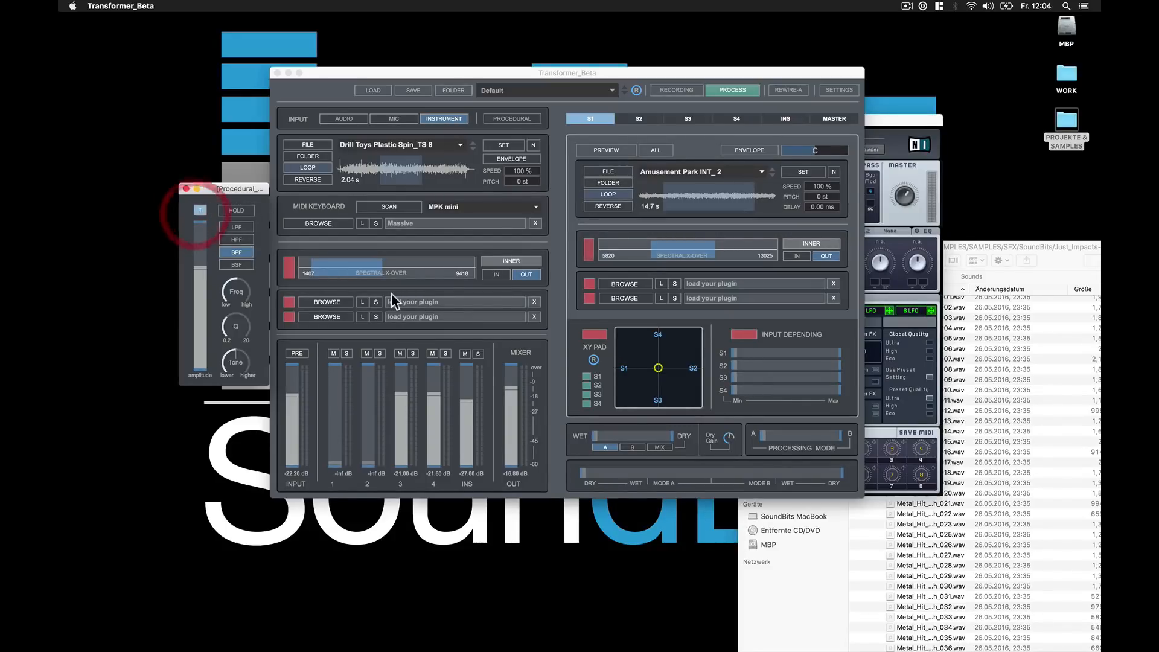
{"action": "left_click", "coordinate": [517, 120]}
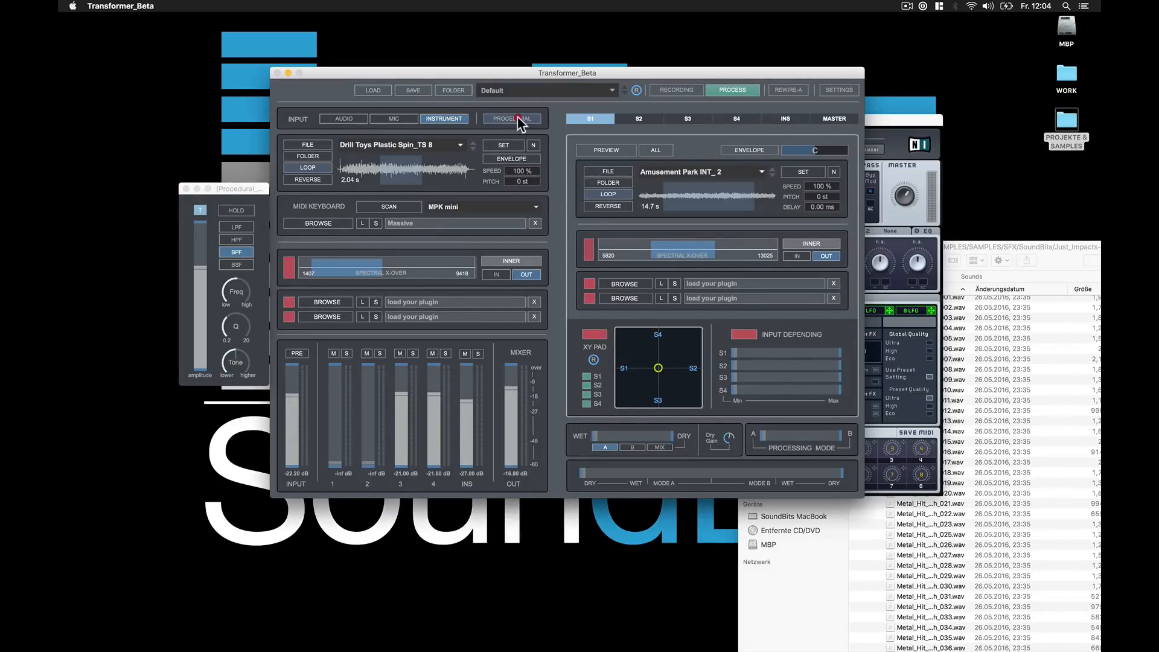
Switch the input source to Audio, stop playback and shift the Procedural window slightly upward
{"action": "left_click", "coordinate": [340, 118]}
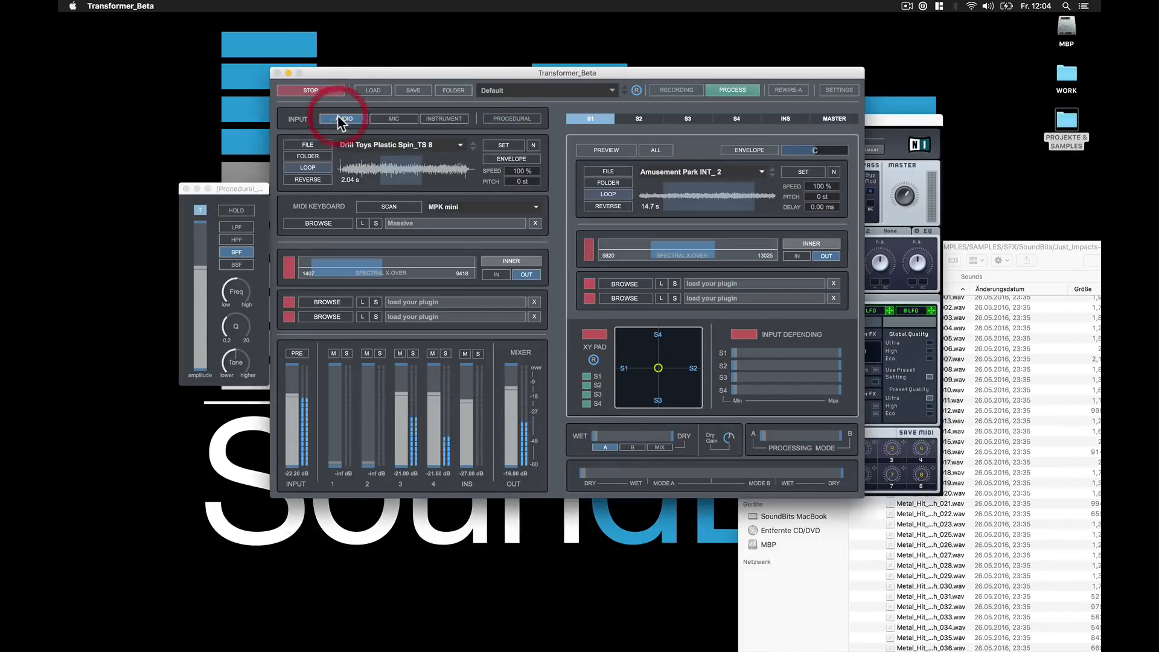
{"action": "left_click", "coordinate": [310, 90]}
{"action": "left_click_drag", "start_coordinate": [212, 188], "coordinate": [212, 174]}
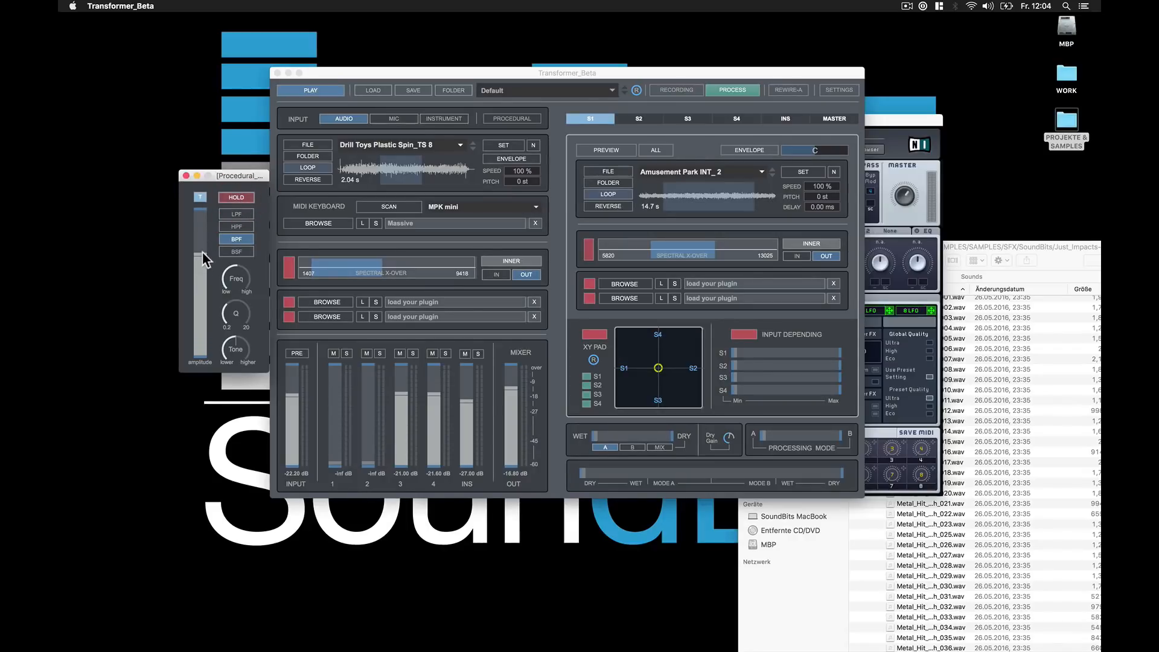
Solo mixer channel 1 and vary its level, swap the solo to channel 3 and adjust the procedural amplitude
{"action": "left_click", "coordinate": [347, 354]}
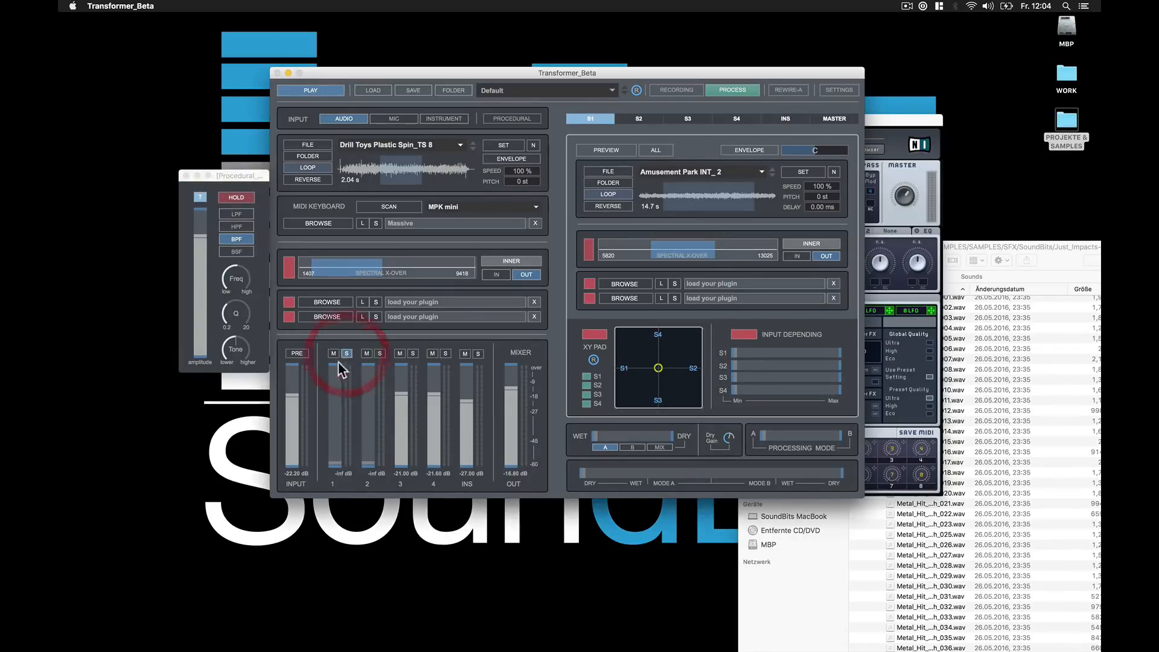
{"action": "left_click_drag", "start_coordinate": [333, 424], "coordinate": [331, 462]}
{"action": "left_click", "coordinate": [347, 354]}
{"action": "left_click", "coordinate": [410, 354]}
{"action": "left_click", "coordinate": [194, 240]}
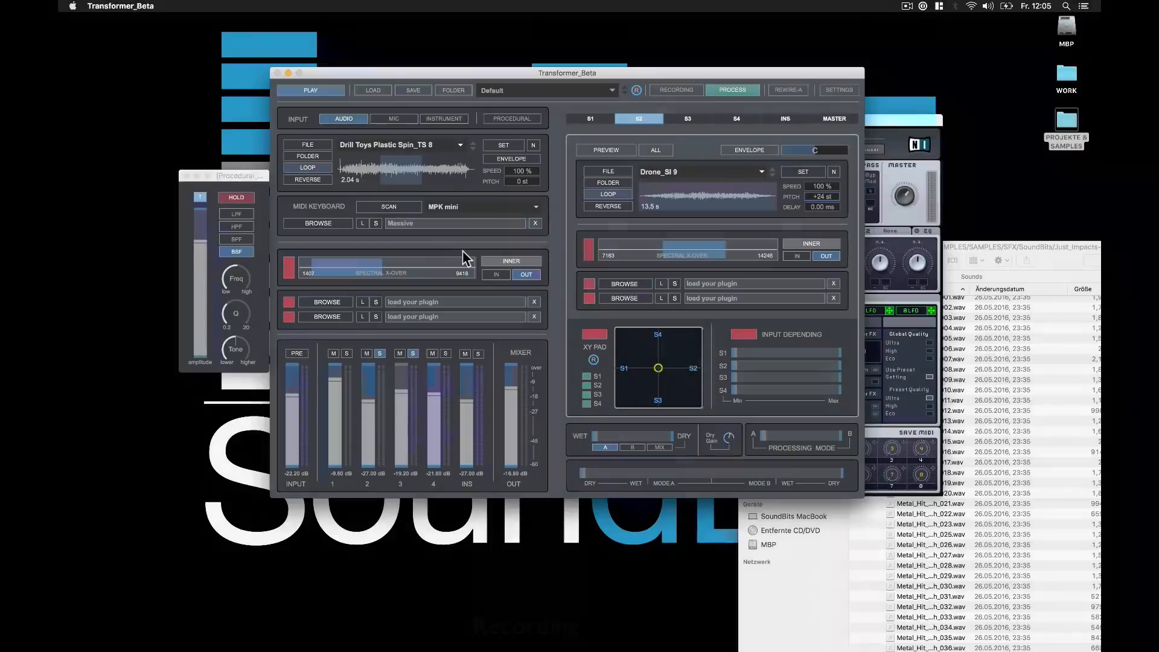
Open the recording options, choose 24 bit and set snd_01.wav on the Desktop as the recording destination
{"action": "left_click", "coordinate": [672, 90]}
{"action": "left_click", "coordinate": [464, 518]}
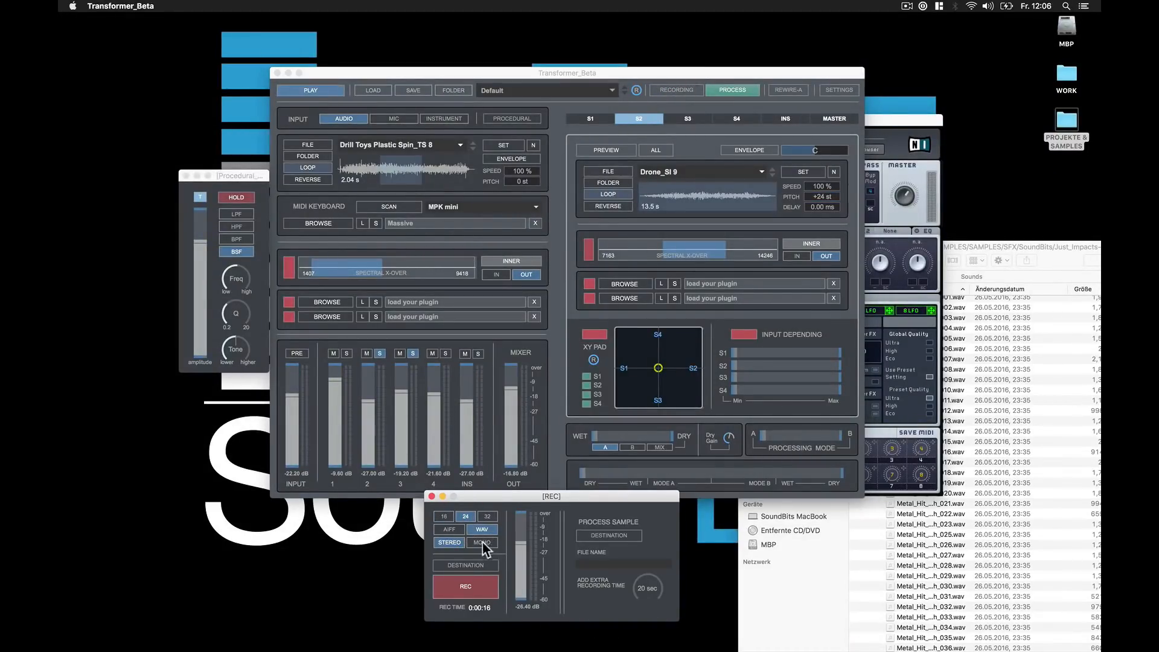
{"action": "left_click", "coordinate": [468, 566]}
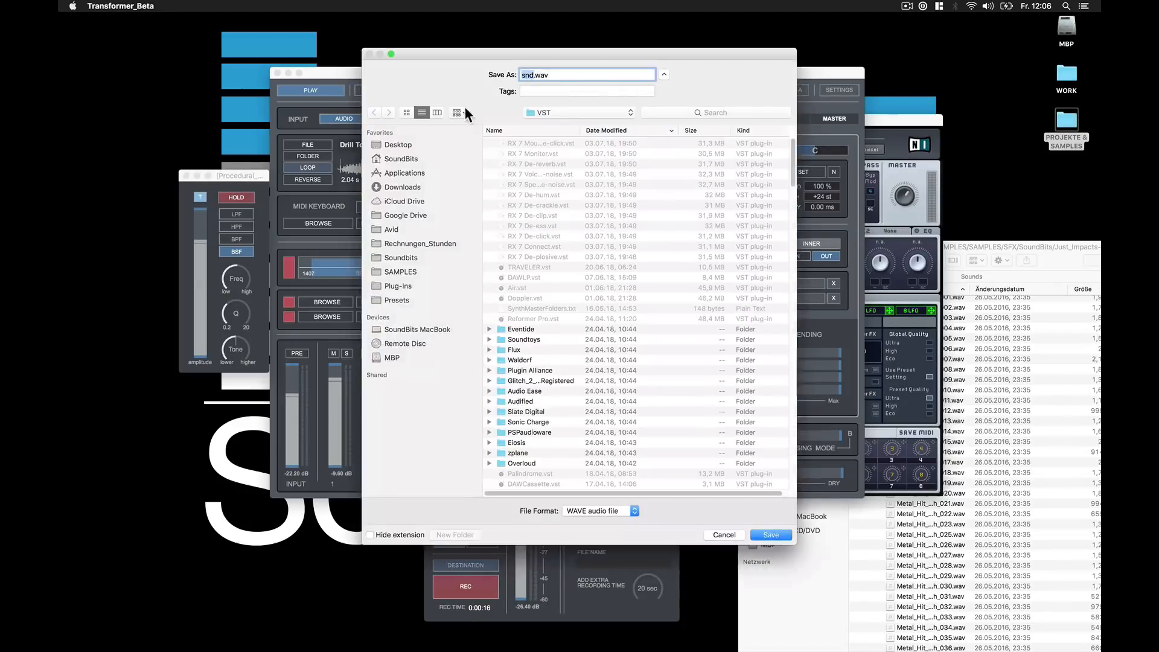
{"action": "key", "text": "Right"}
{"action": "type", "text": "_01"}
{"action": "left_click", "coordinate": [390, 144]}
{"action": "left_click", "coordinate": [767, 534]}
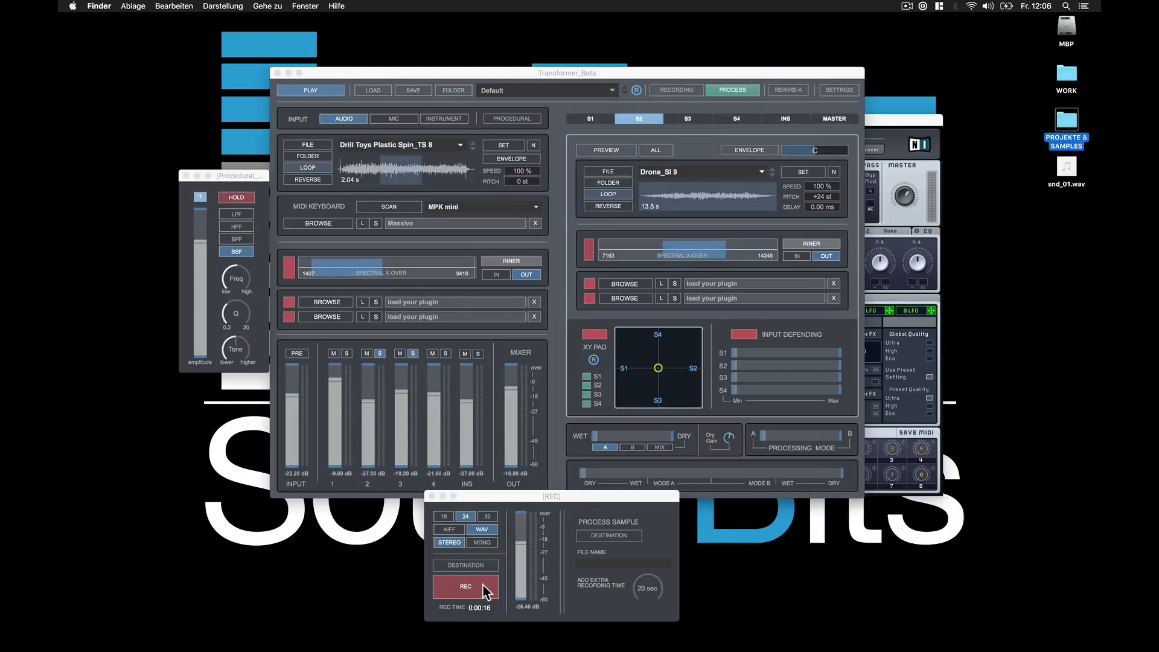
Start recording and vary the procedural amplitude, the output level, the S2 pitch and the channel 2 level during the take
{"action": "left_click", "coordinate": [483, 584]}
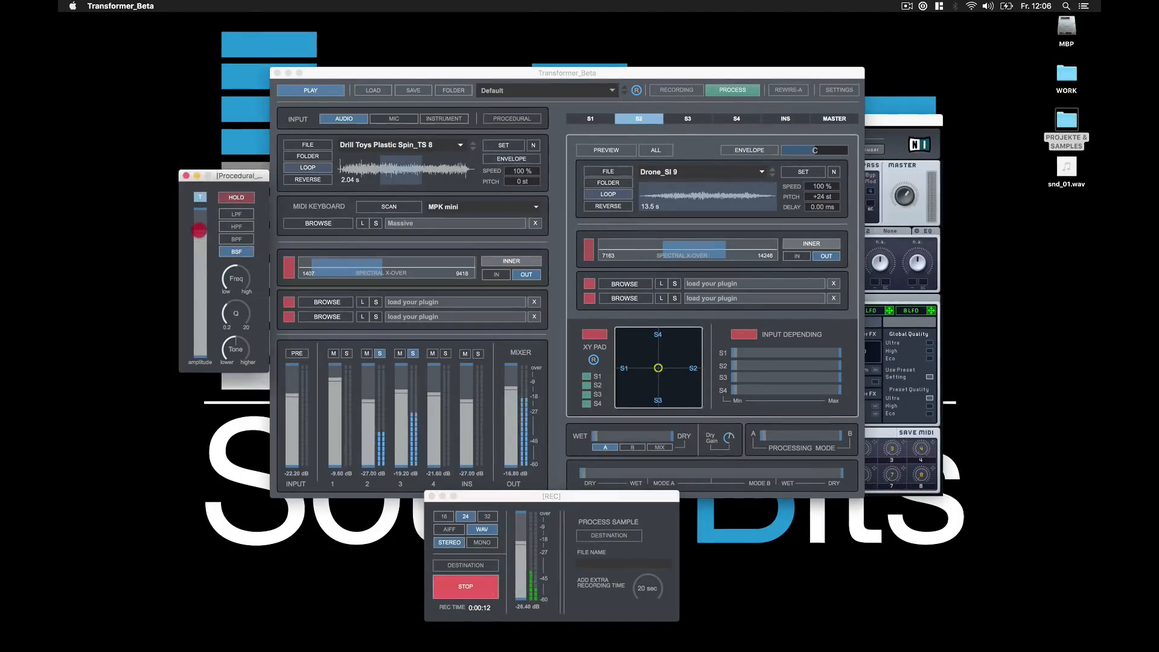
{"action": "mouse_move", "coordinate": [198, 229]}
{"action": "left_mouse_down"}
{"action": "mouse_move", "coordinate": [199, 239]}
{"action": "mouse_move", "coordinate": [194, 228]}
{"action": "left_mouse_up"}
{"action": "left_click", "coordinate": [511, 386]}
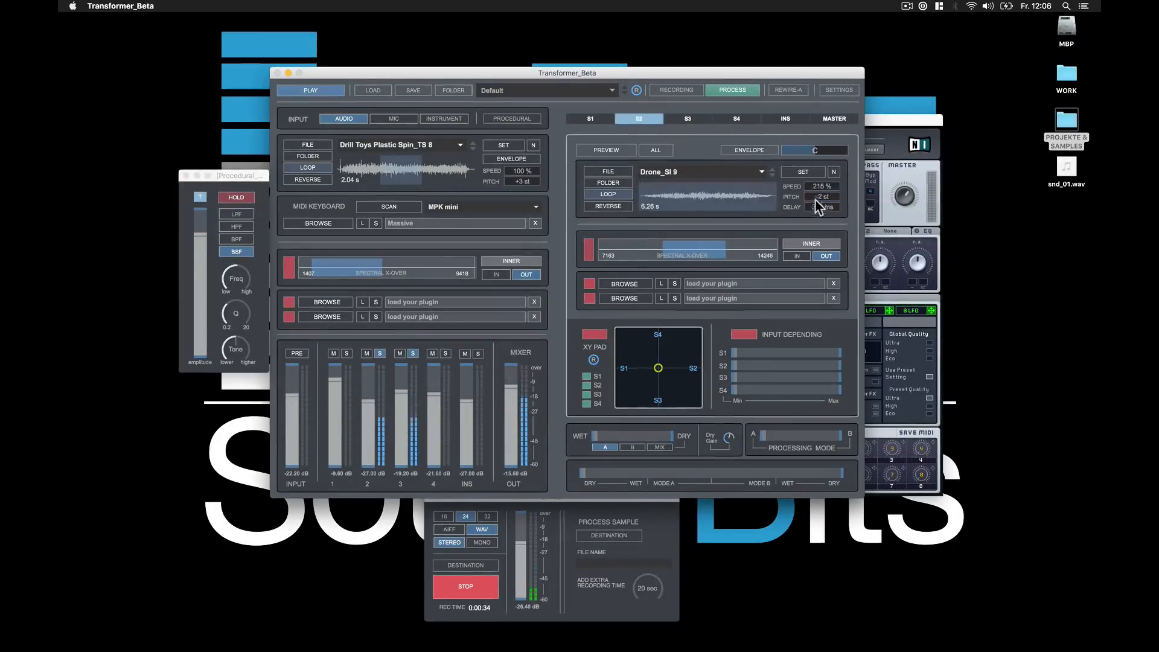
{"action": "left_click_drag", "start_coordinate": [816, 200], "coordinate": [801, 100]}
{"action": "left_click_drag", "start_coordinate": [370, 401], "coordinate": [368, 411]}
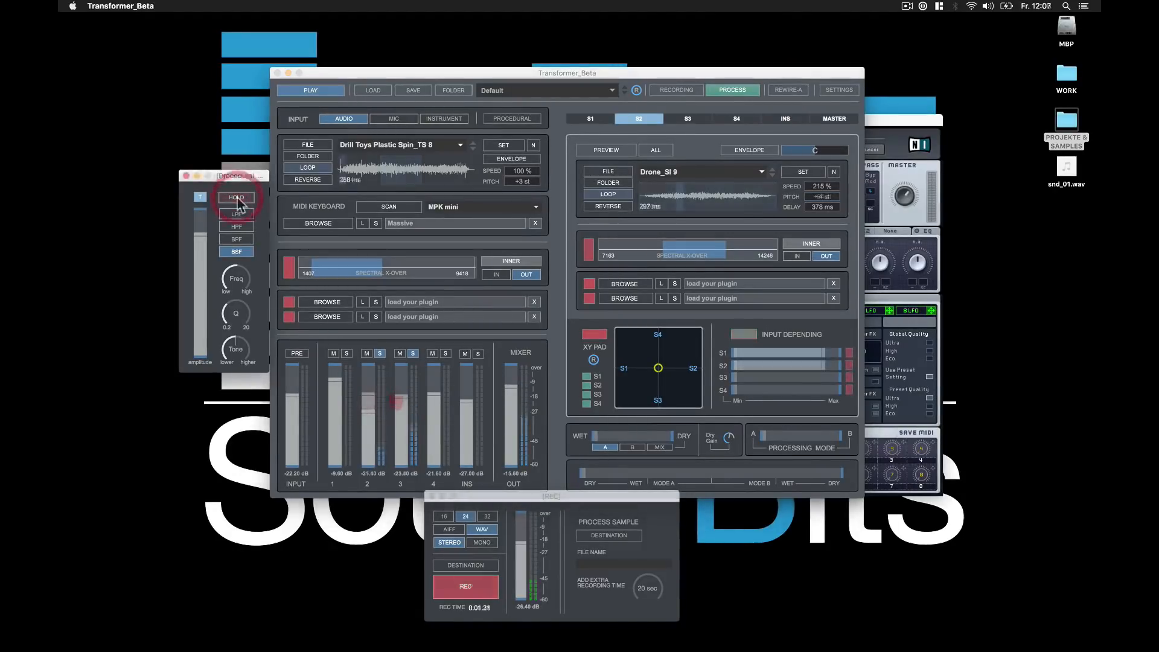
Open the recorded snd_01.wav from the desktop to listen to it
{"action": "left_click", "coordinate": [1067, 175]}
{"action": "double_click", "coordinate": [1068, 172]}
{"action": "left_click", "coordinate": [213, 377]}
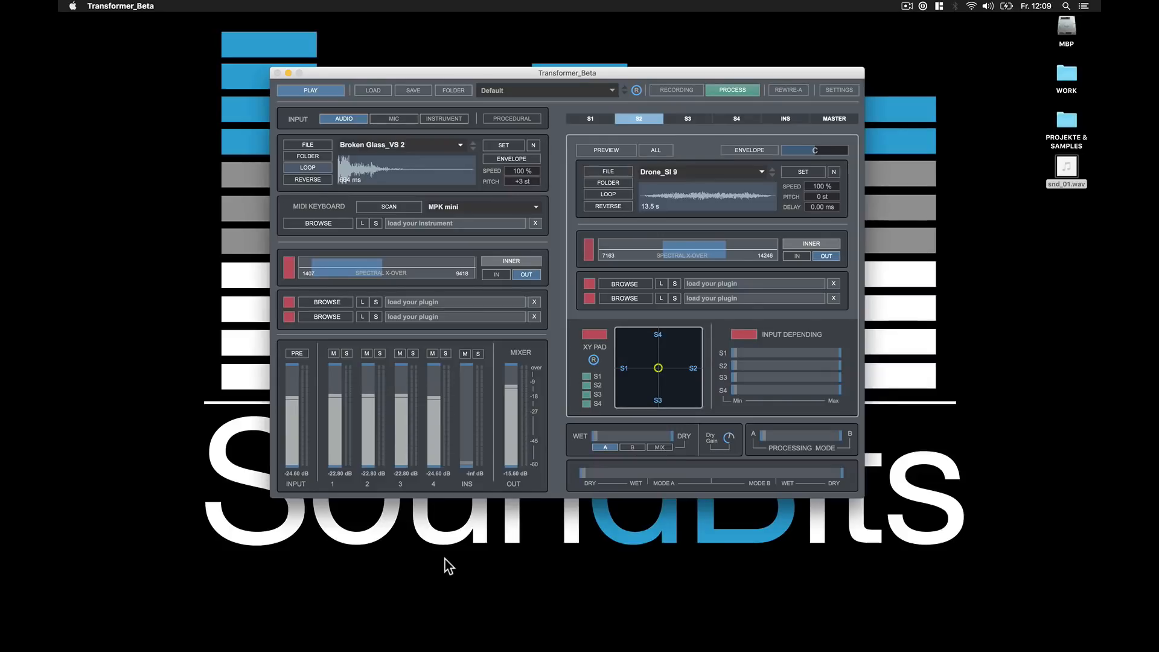
Open the audio settings, examine the driver choices including ad_rewire, and close the settings
{"action": "left_click", "coordinate": [845, 86]}
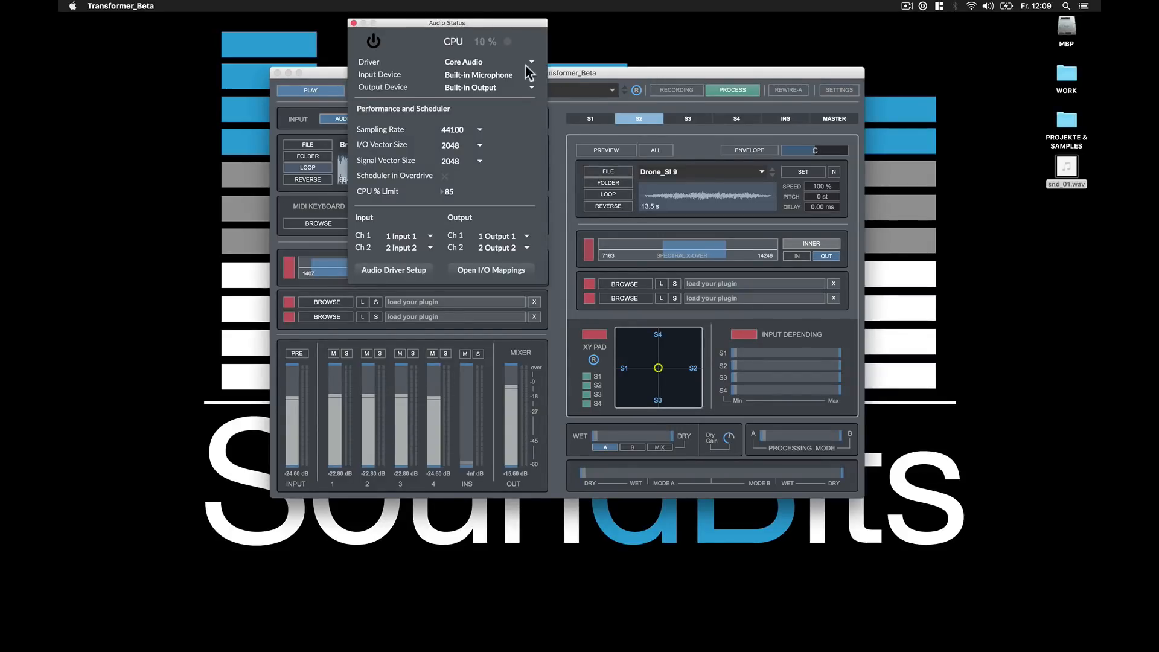
{"action": "left_click", "coordinate": [468, 62]}
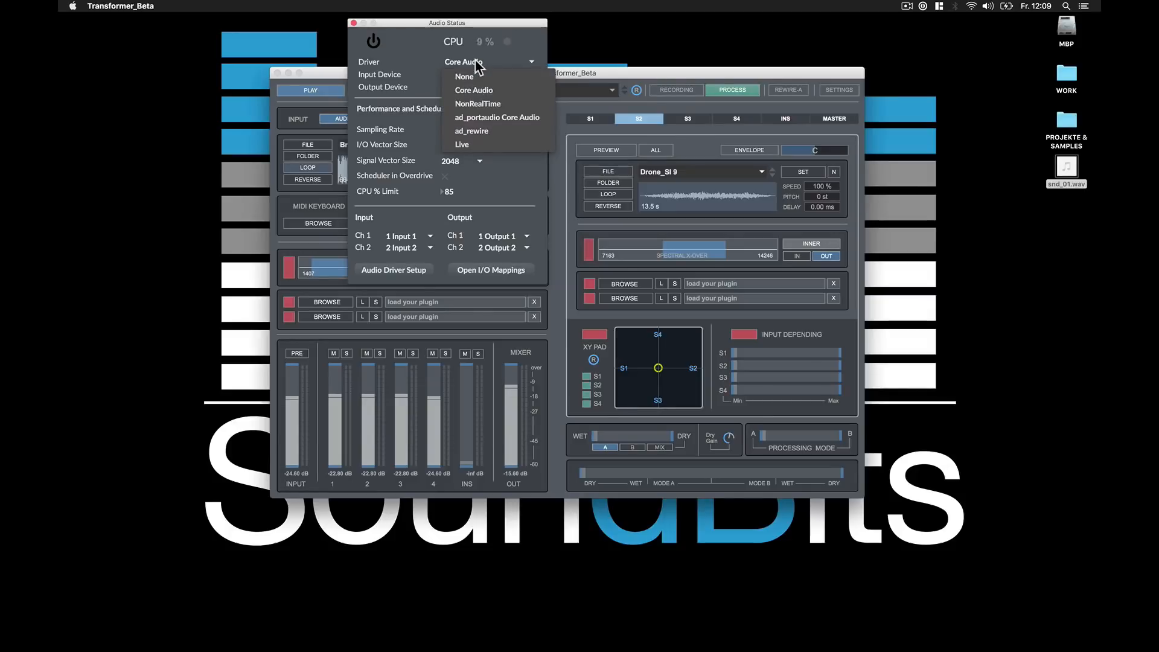
{"action": "left_click", "coordinate": [487, 132]}
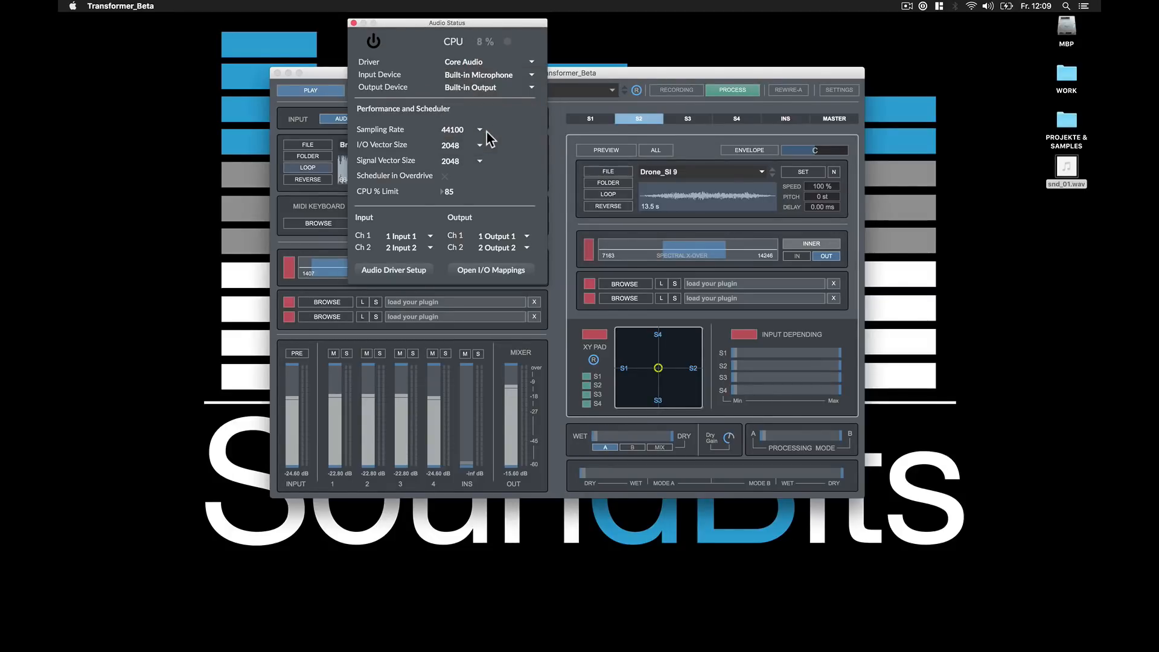
{"action": "left_click", "coordinate": [354, 23]}
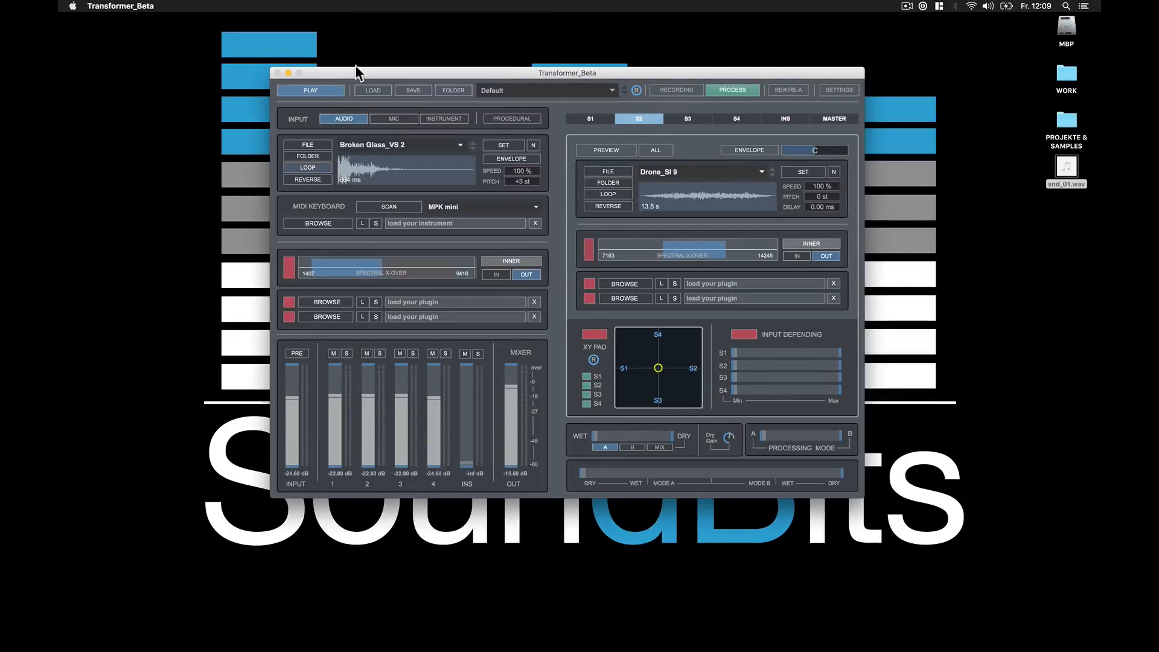
Quit Transformer_Beta, switch to Studio One 4 and open the recent song Transformer_ReWire
{"action": "left_click", "coordinate": [356, 66]}
{"action": "left_click", "coordinate": [356, 75]}
{"action": "key", "text": "super+q"}
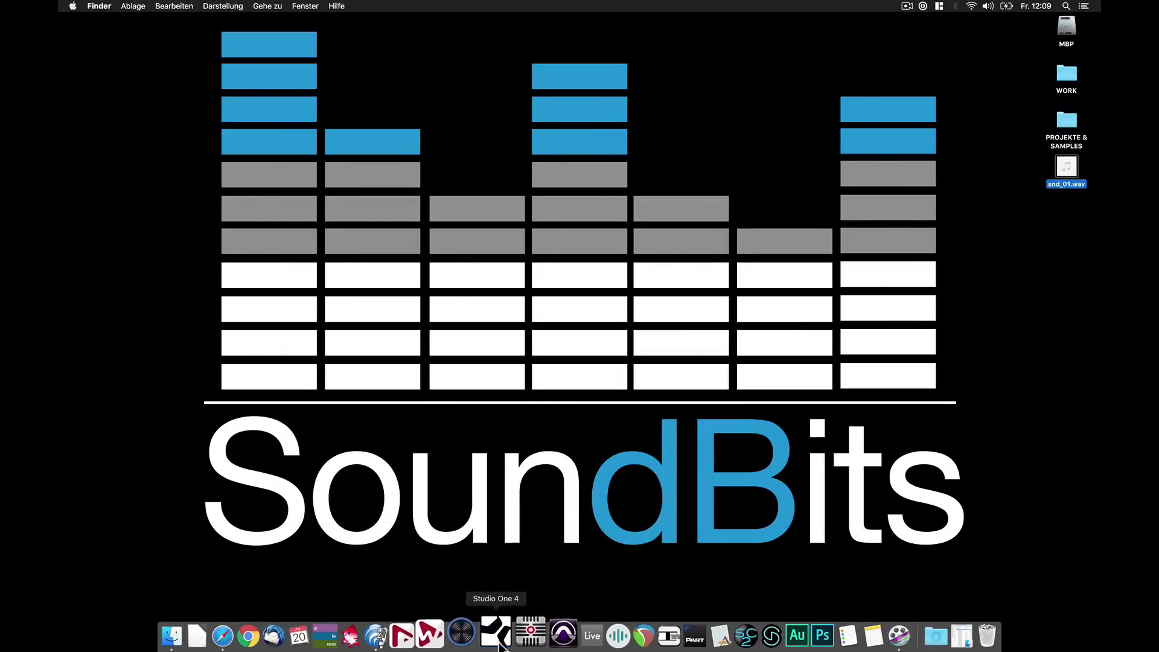
{"action": "left_click", "coordinate": [500, 647]}
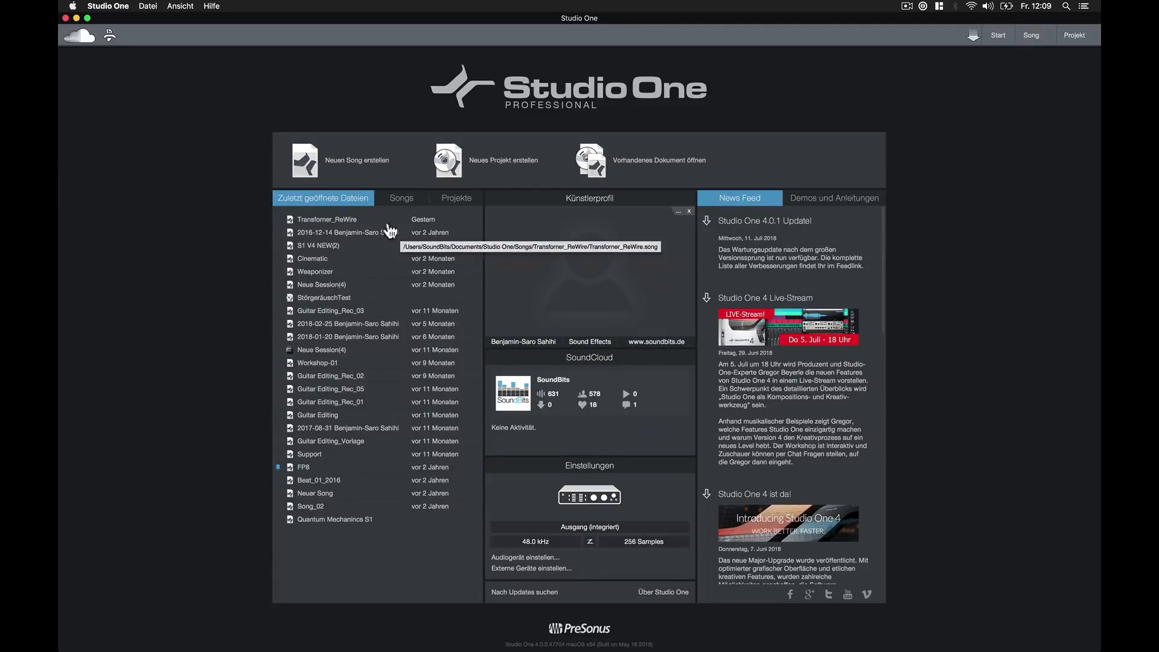
{"action": "left_click", "coordinate": [329, 221]}
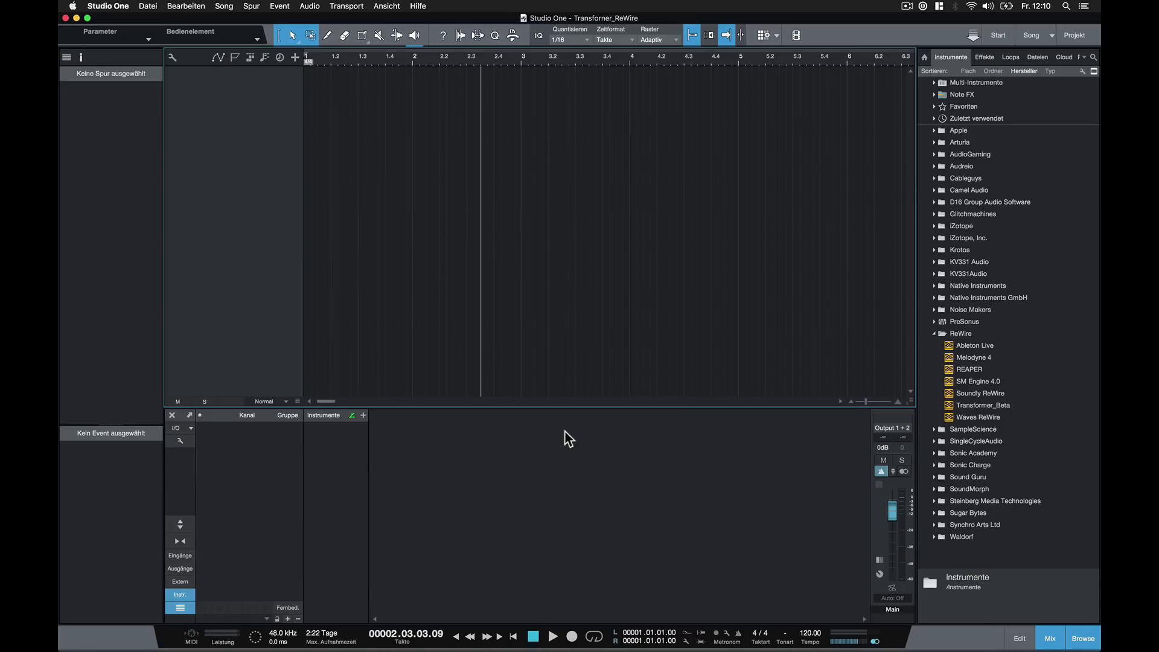
Add the ReWire instrument Transformer_Beta as a track in the arrangement and launch Transformer_Beta
{"action": "left_click", "coordinate": [978, 405]}
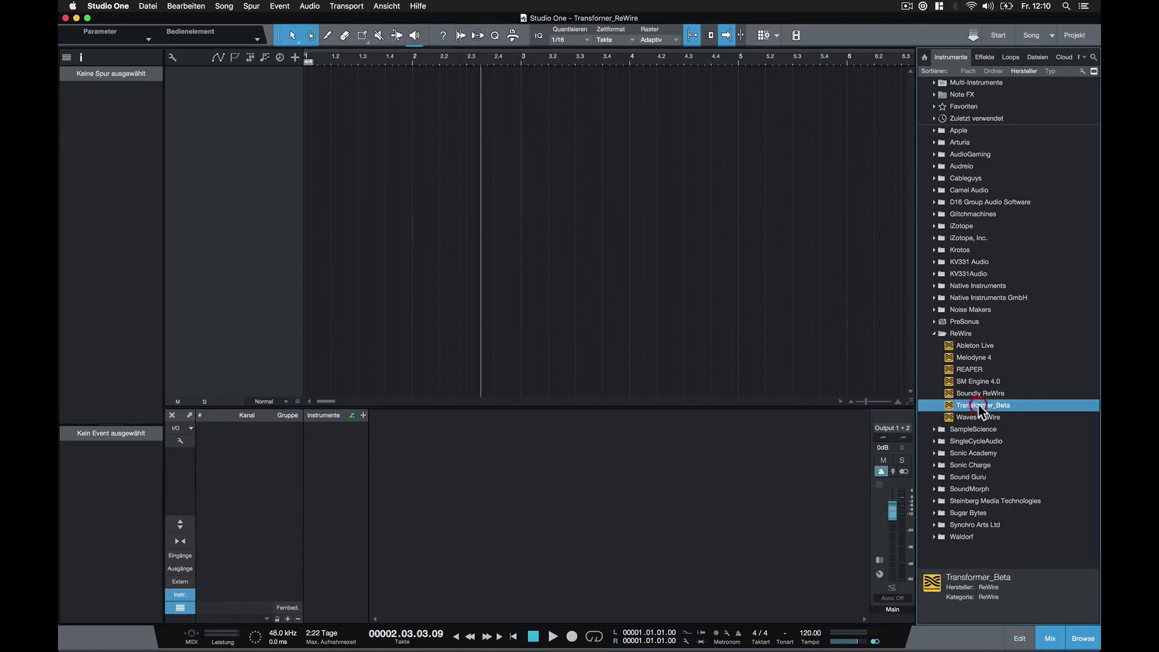
{"action": "left_click_drag", "start_coordinate": [990, 404], "coordinate": [330, 106]}
{"action": "mouse_move", "coordinate": [287, 641]}
{"action": "left_click", "coordinate": [522, 637]}
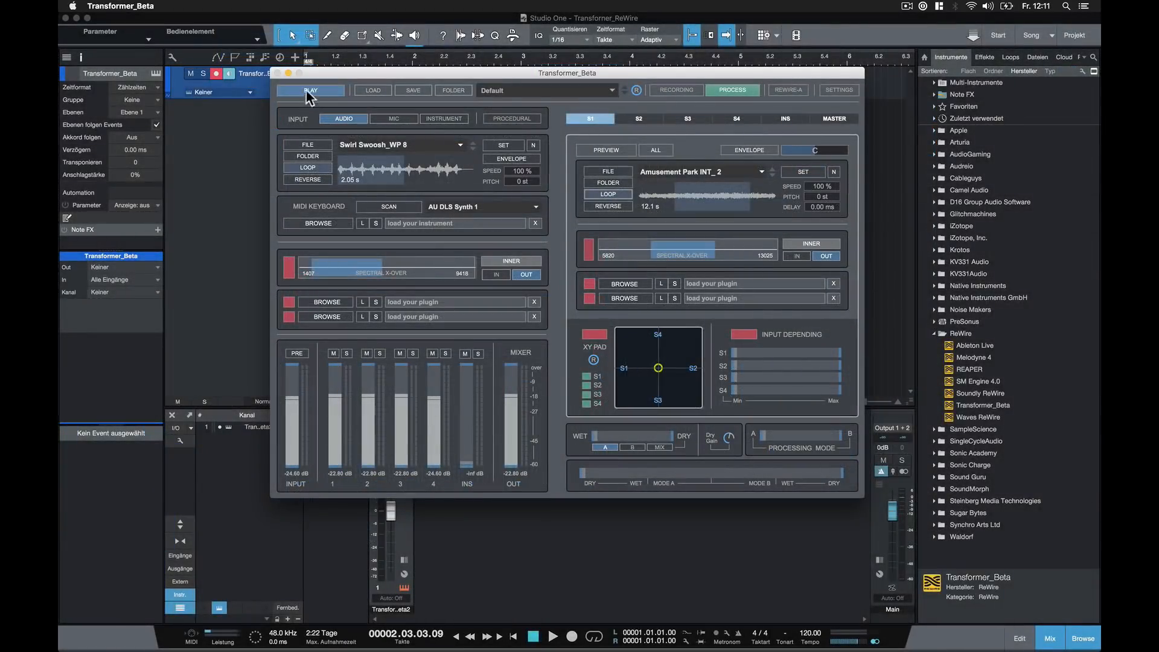
Start Transformer_Beta's playback and solo mixer channel 3
{"action": "left_click", "coordinate": [307, 92]}
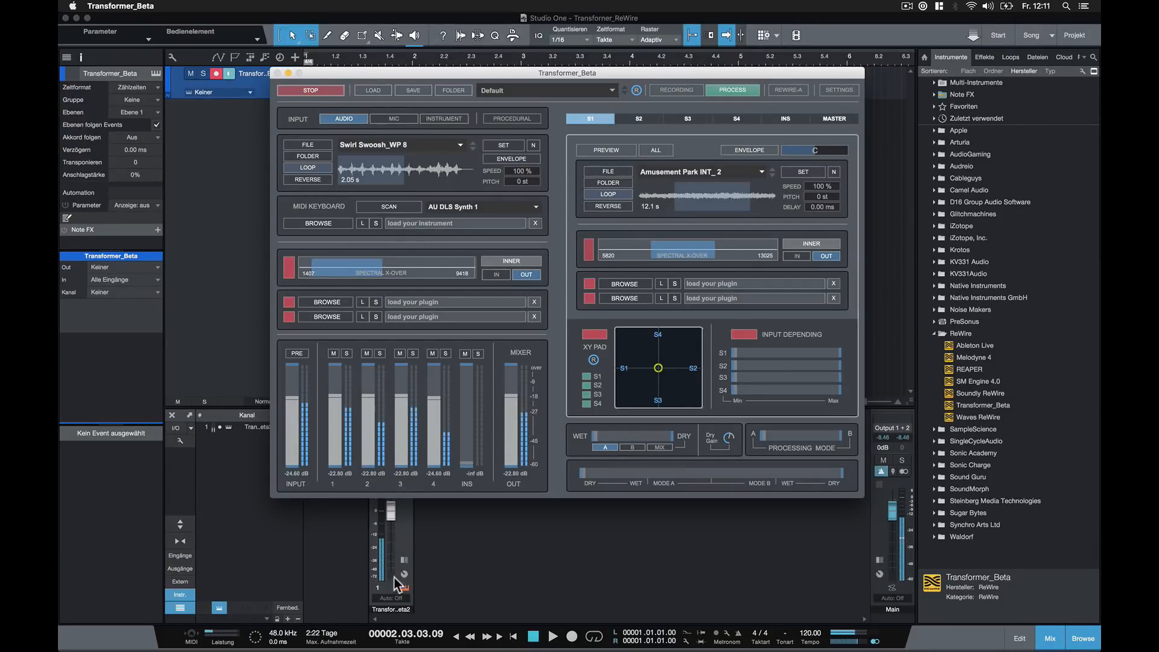
{"action": "left_click", "coordinate": [347, 353]}
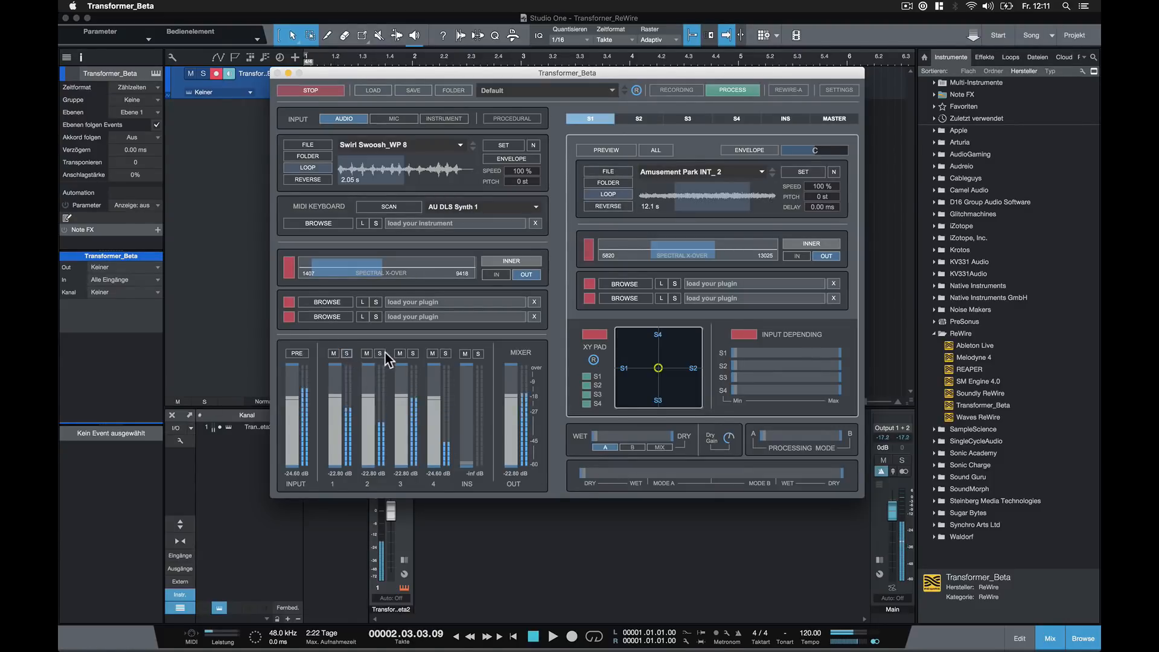
{"action": "left_click", "coordinate": [414, 353]}
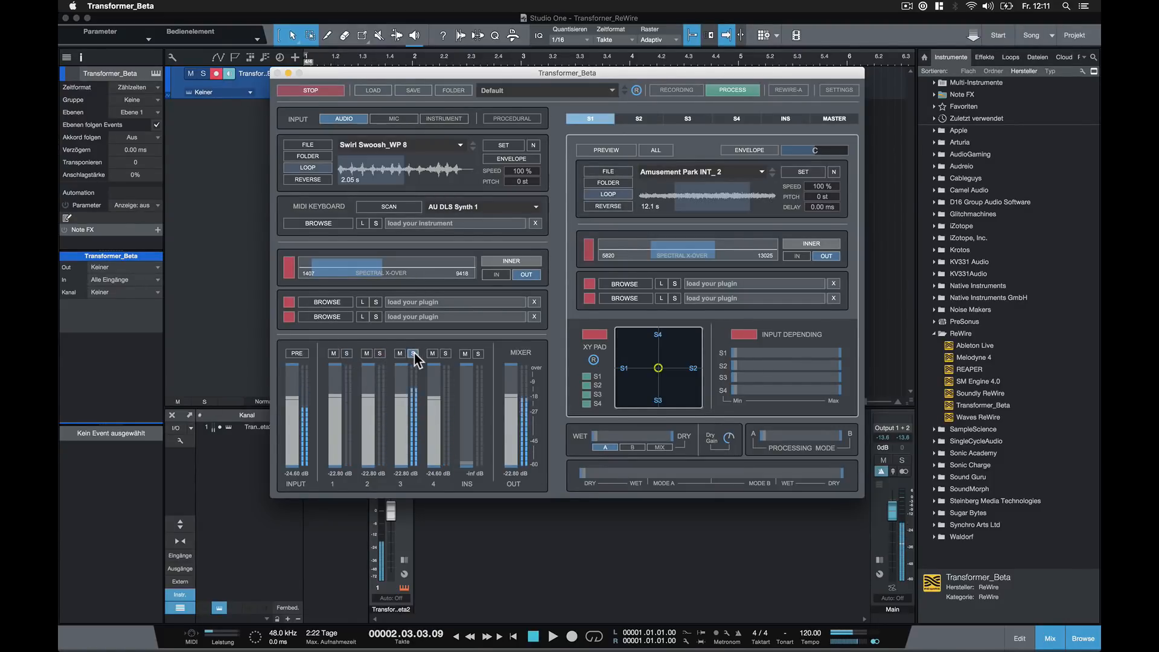
Switch to Studio One and add a stereo audio track named Transformer ReWire
{"action": "left_click", "coordinate": [230, 132]}
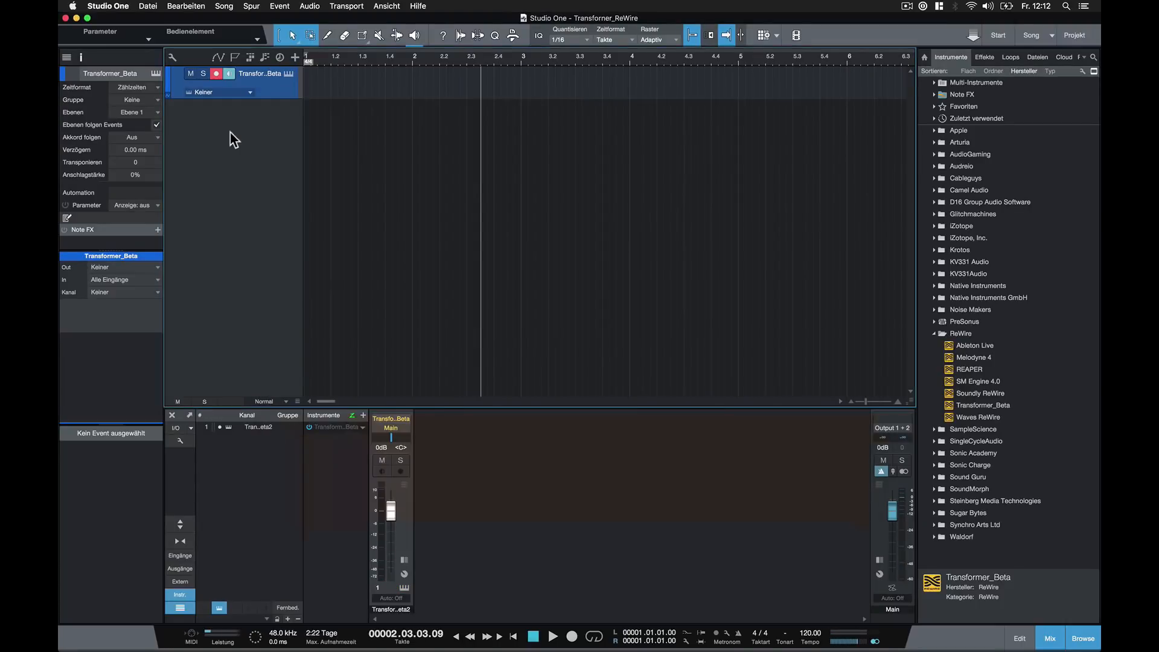
{"action": "double_click", "coordinate": [230, 133]}
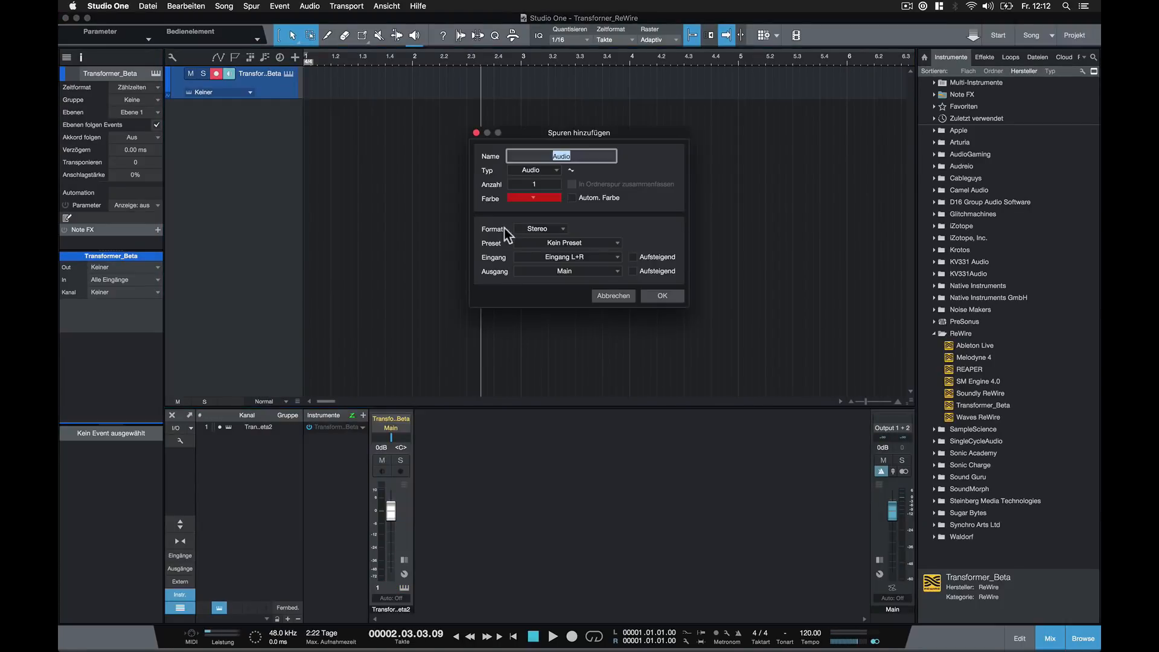
{"action": "left_click", "coordinate": [657, 297]}
{"action": "double_click", "coordinate": [248, 106]}
{"action": "type", "text": "Transformer ReWire"}
{"action": "key", "text": "Return"}
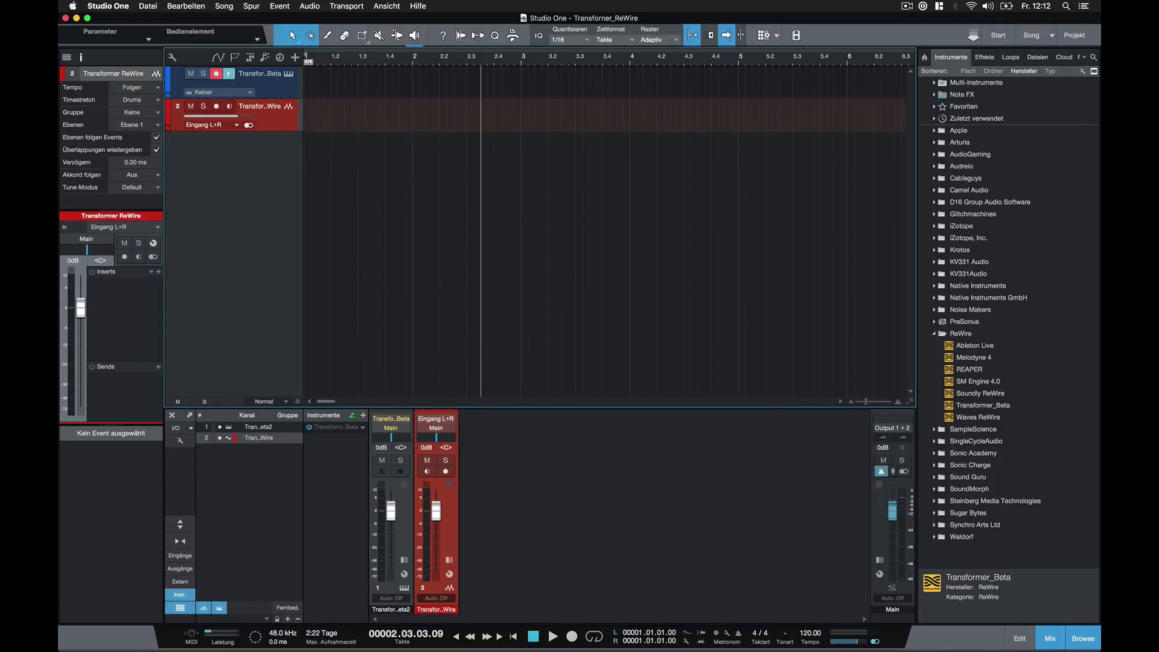
Set the Transformer ReWire track's input to the instrument output Transformer_Beta 1+Transformer_Beta 2
{"action": "left_click", "coordinate": [108, 228]}
{"action": "left_click", "coordinate": [94, 288]}
{"action": "left_click", "coordinate": [95, 288]}
{"action": "left_click", "coordinate": [94, 288]}
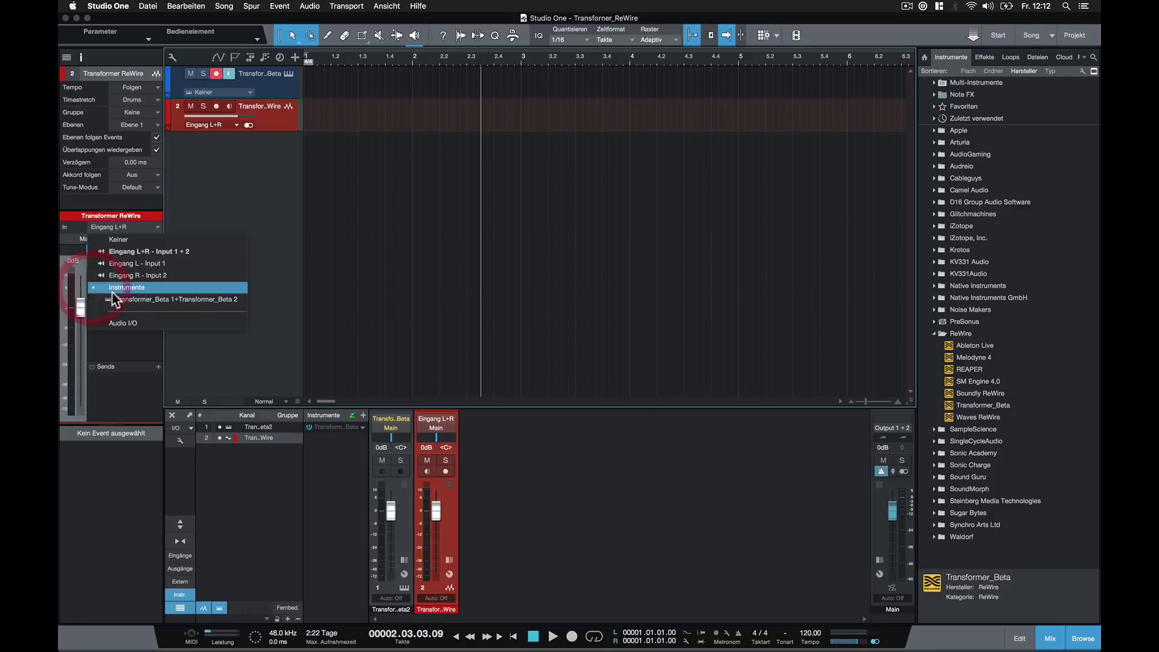
{"action": "left_click", "coordinate": [210, 298]}
Record Transformer's output on the Transformer ReWire track only, varying the S3 sample's speed and pitch during the take
{"action": "left_click", "coordinate": [216, 107]}
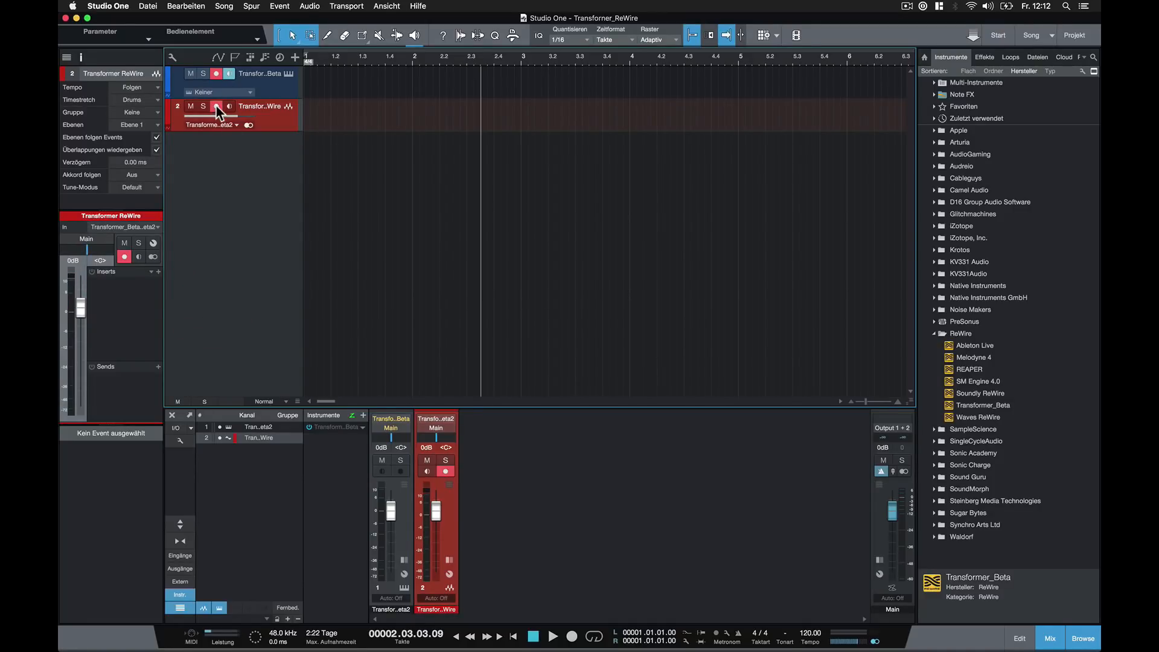
{"action": "left_click", "coordinate": [218, 74]}
{"action": "left_click", "coordinate": [572, 636]}
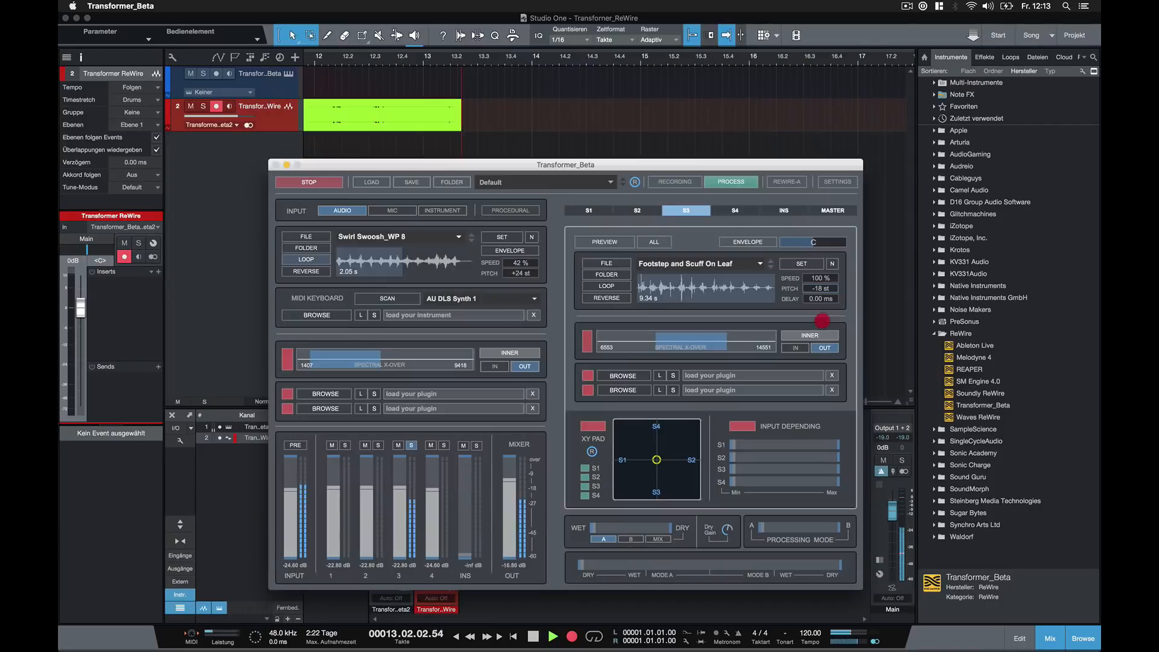
{"action": "left_click_drag", "start_coordinate": [822, 320], "coordinate": [812, 175]}
{"action": "left_click_drag", "start_coordinate": [823, 283], "coordinate": [815, 350]}
{"action": "key", "text": "space"}
Route the Transformer_Beta instrument track's output to Transformer_Beta
{"action": "left_click", "coordinate": [211, 162]}
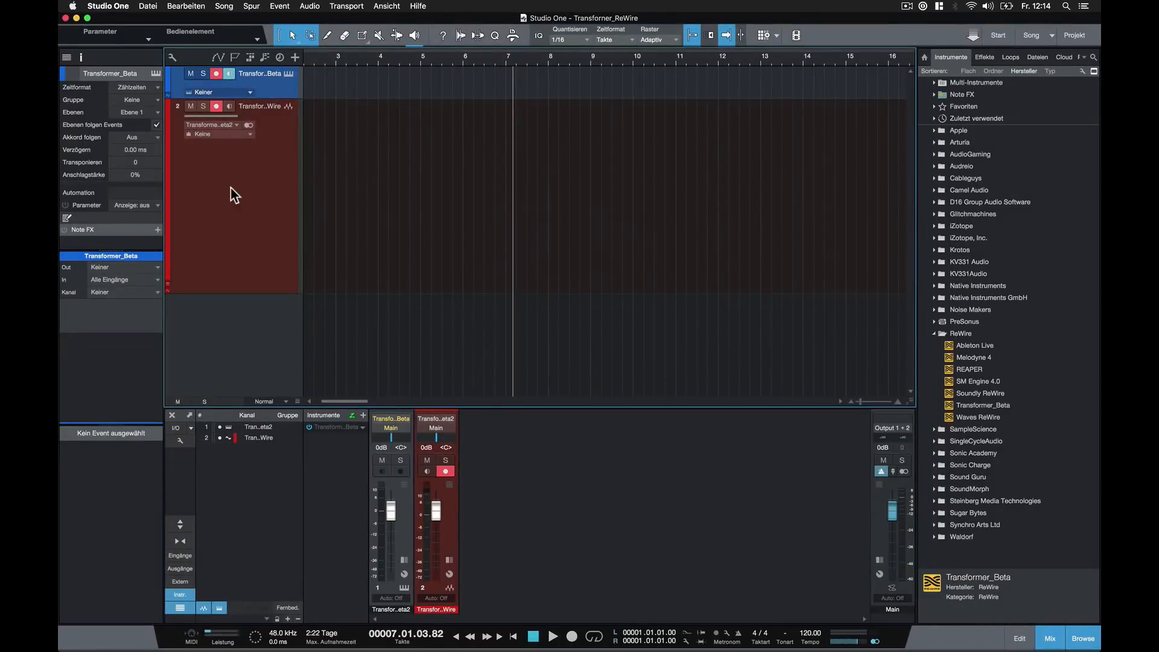
{"action": "left_click", "coordinate": [115, 266]}
{"action": "left_click", "coordinate": [133, 303]}
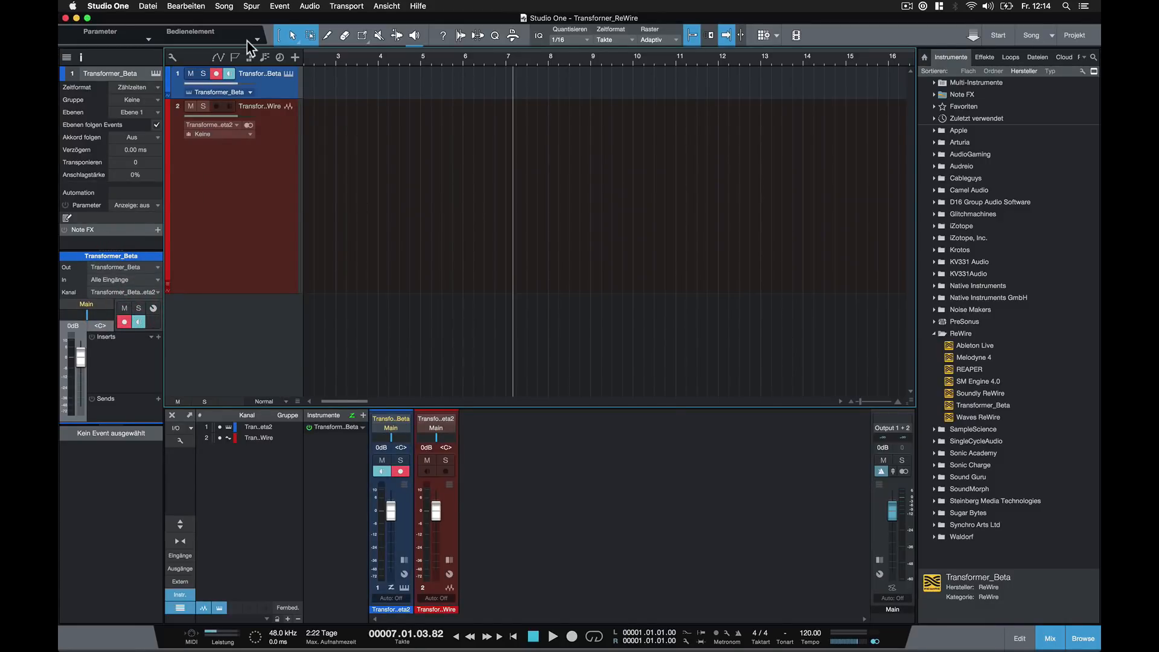
Create an instrument part from bar 5 to 10.2 on the Transformer_Beta track and draw long C 3 notes in it
{"action": "left_click_drag", "start_coordinate": [421, 82], "coordinate": [644, 85]}
{"action": "double_click", "coordinate": [539, 95]}
{"action": "left_click_drag", "start_coordinate": [308, 511], "coordinate": [833, 511]}
{"action": "scroll", "coordinate": [647, 597], "scroll_direction": "right", "scroll_amount": 5}
{"action": "left_click_drag", "start_coordinate": [661, 510], "coordinate": [905, 510]}
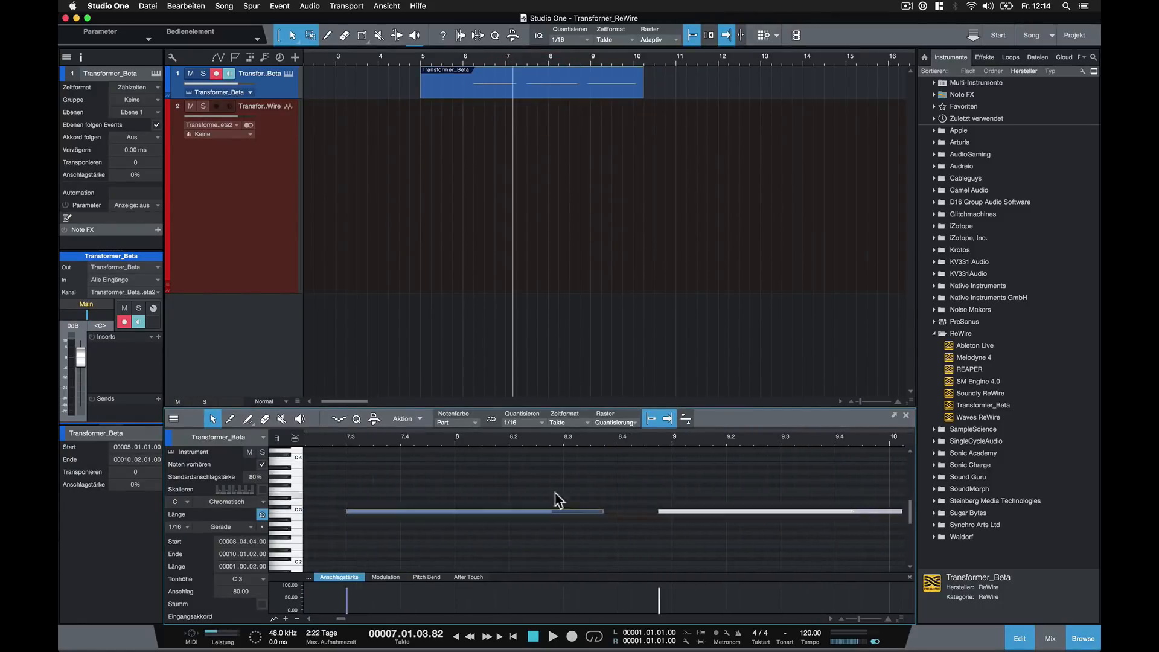
Trim the Transformer_Beta part's start to 6.2 and set the loop range to the part
{"action": "scroll", "coordinate": [556, 500], "scroll_direction": "down", "scroll_amount": 1}
{"action": "left_click_drag", "start_coordinate": [422, 98], "coordinate": [474, 98]}
{"action": "key", "text": "p"}
Switch to Transformer_Beta, set its input source to Instrument and load Massive into the instrument slot
{"action": "key", "text": "super+Tab"}
{"action": "left_click", "coordinate": [443, 211]}
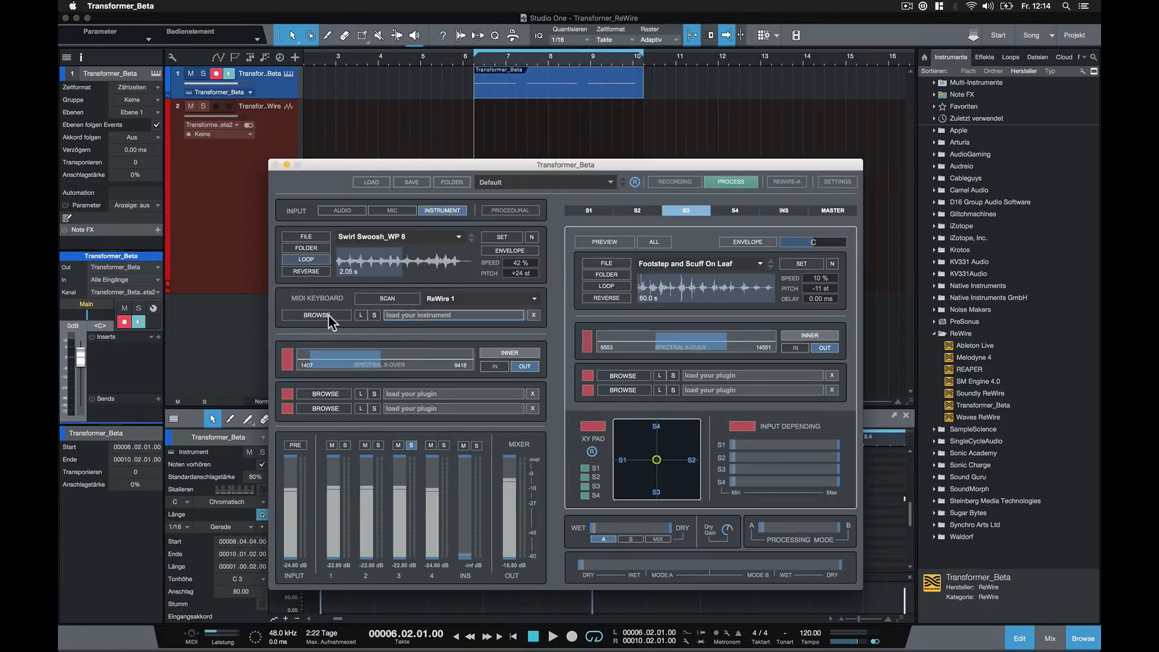
{"action": "left_click", "coordinate": [320, 315]}
{"action": "left_click", "coordinate": [392, 267]}
{"action": "double_click", "coordinate": [511, 122]}
{"action": "type", "text": "mas"}
{"action": "key", "text": "Return"}
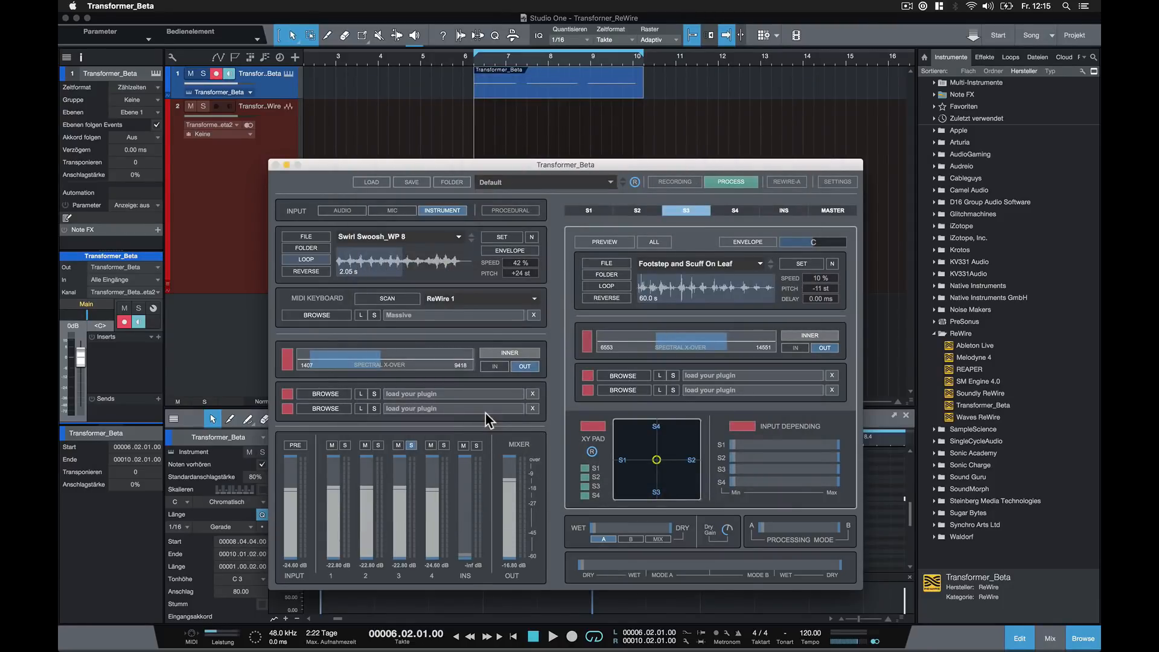
Return to Studio One and play the looped Transformer_Beta part to hear Massive through ReWire
{"action": "left_click", "coordinate": [509, 88]}
{"action": "key", "text": "space"}
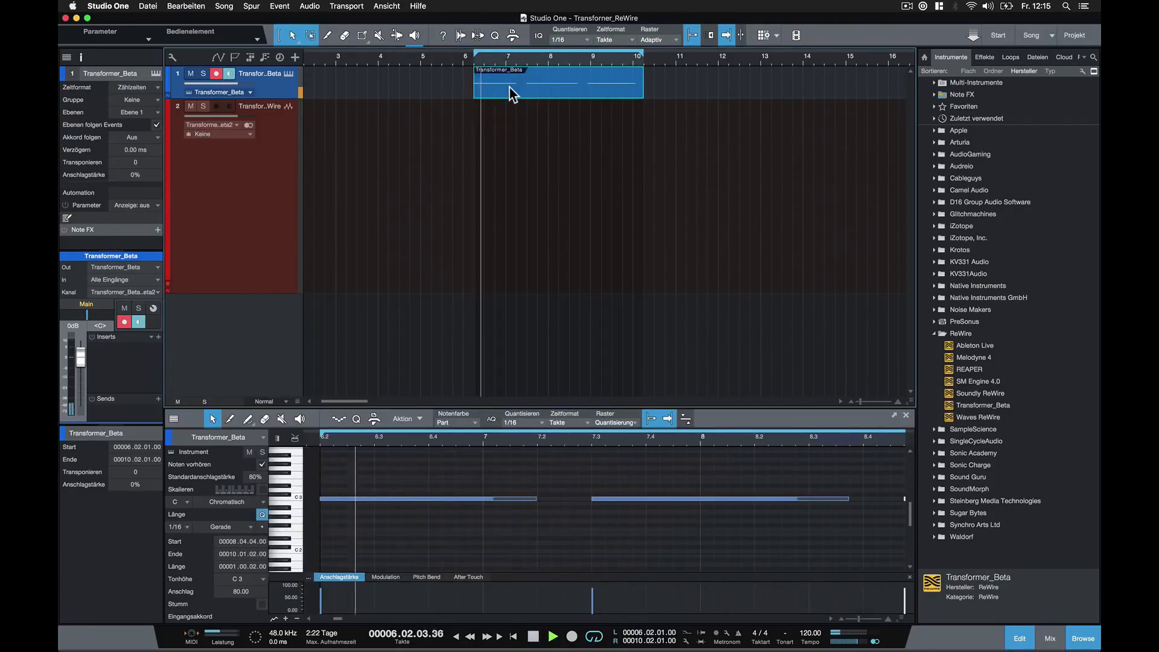
{"action": "key", "text": "super+Tab"}
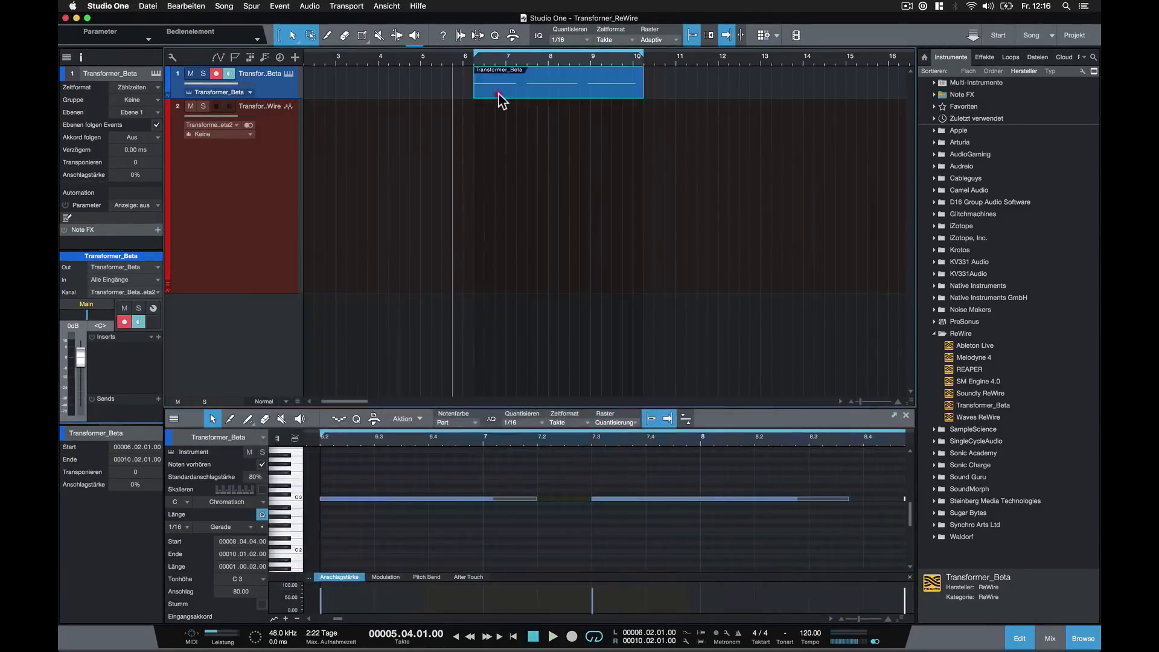
Bounce the Transformer_Beta part to a new audio track and normalize the bounced event on the heightened track
{"action": "left_click", "coordinate": [499, 95]}
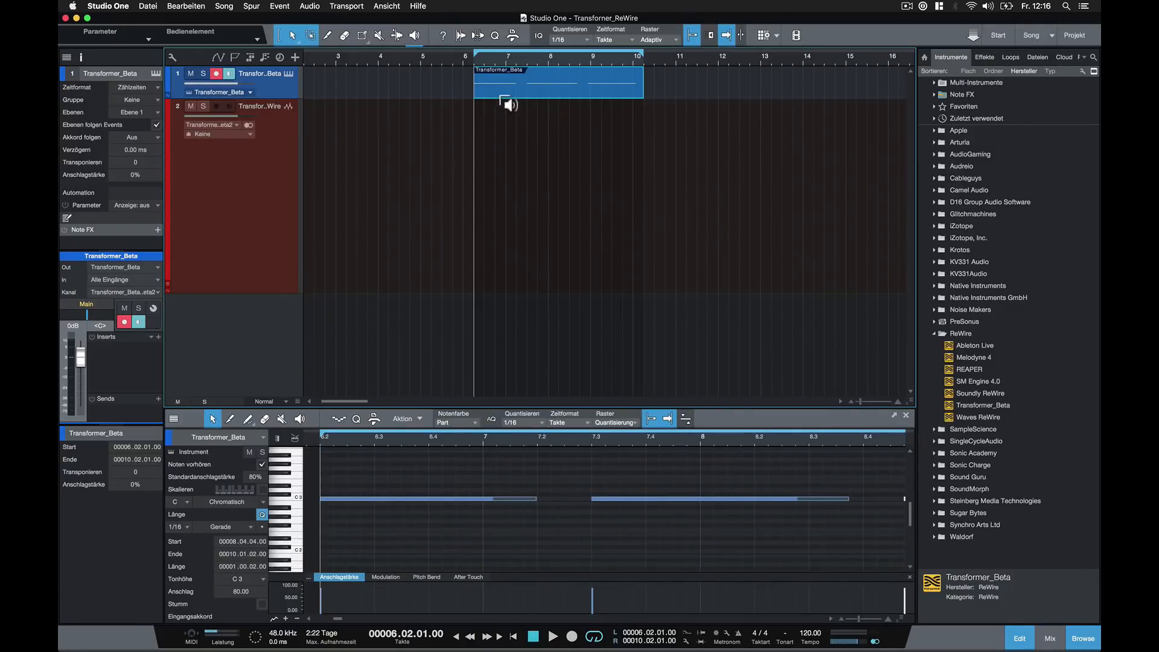
{"action": "key", "text": "super+b"}
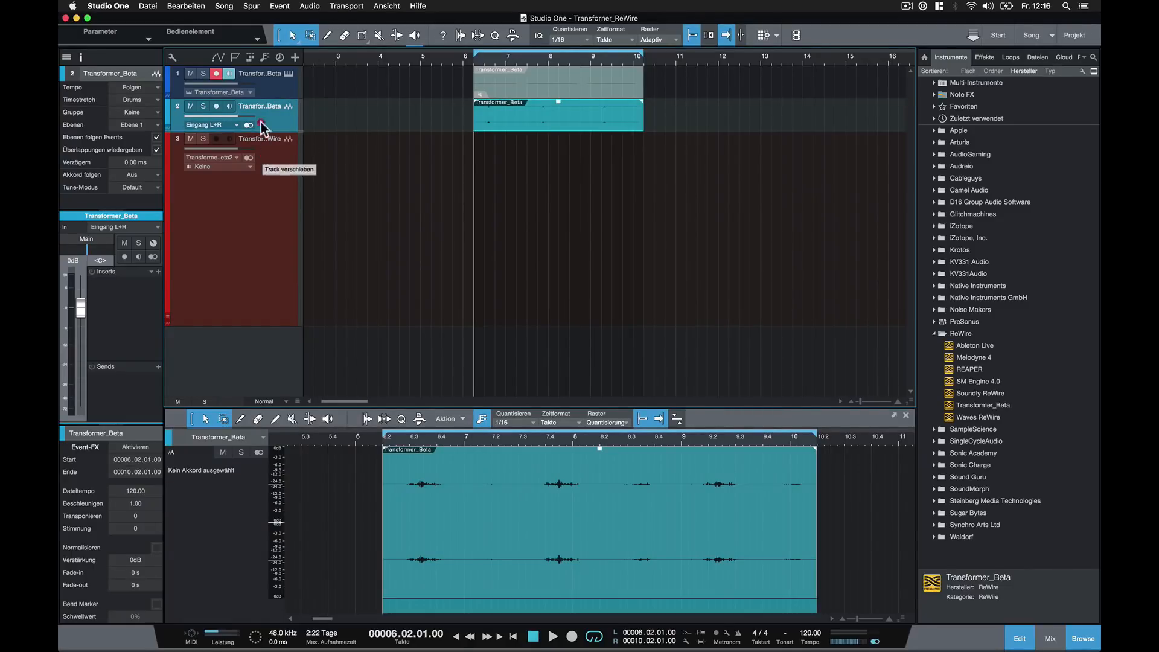
{"action": "left_click_drag", "start_coordinate": [262, 128], "coordinate": [263, 253]}
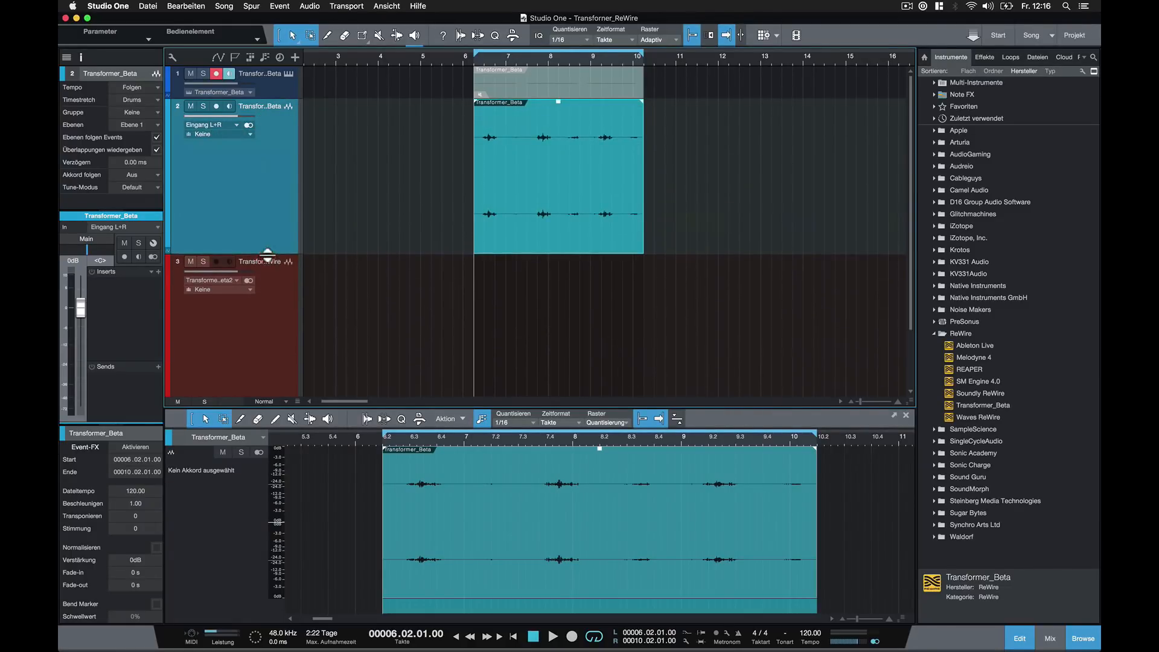
{"action": "left_click", "coordinate": [156, 548]}
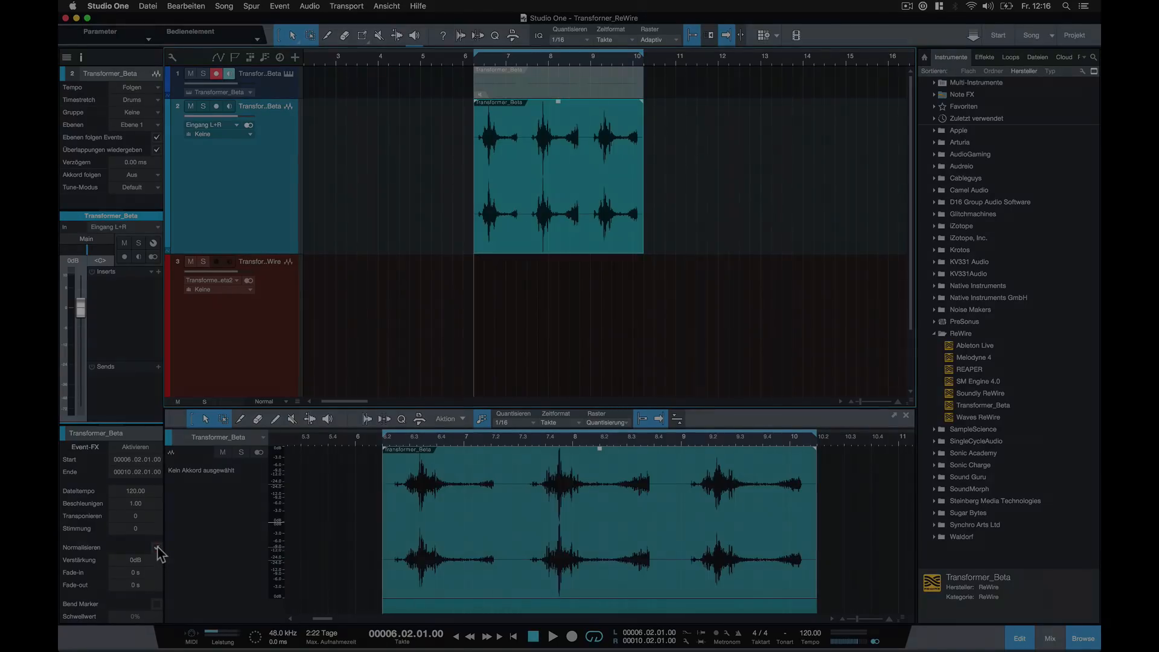